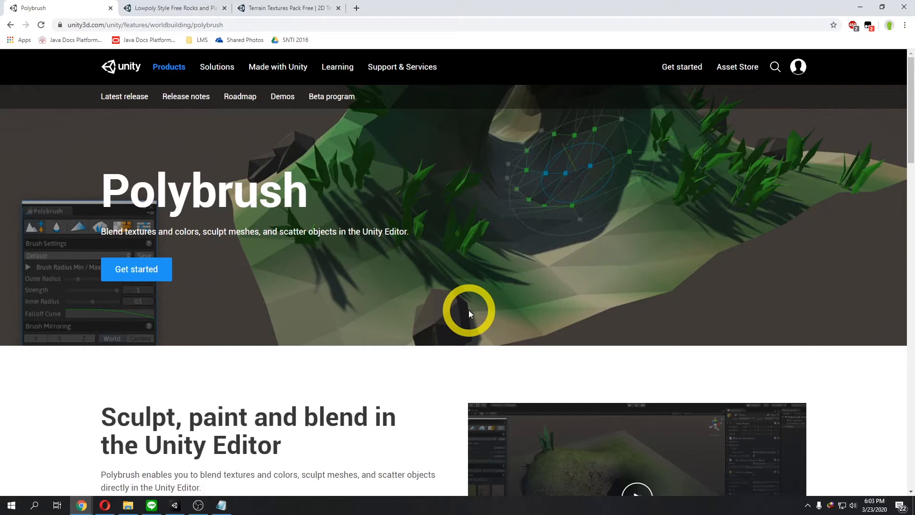
# Step: Read through the Polybrush feature page describing sculpting, texture blending, vertex painting and scattering
pyautogui.scroll(-2, 458, 308)
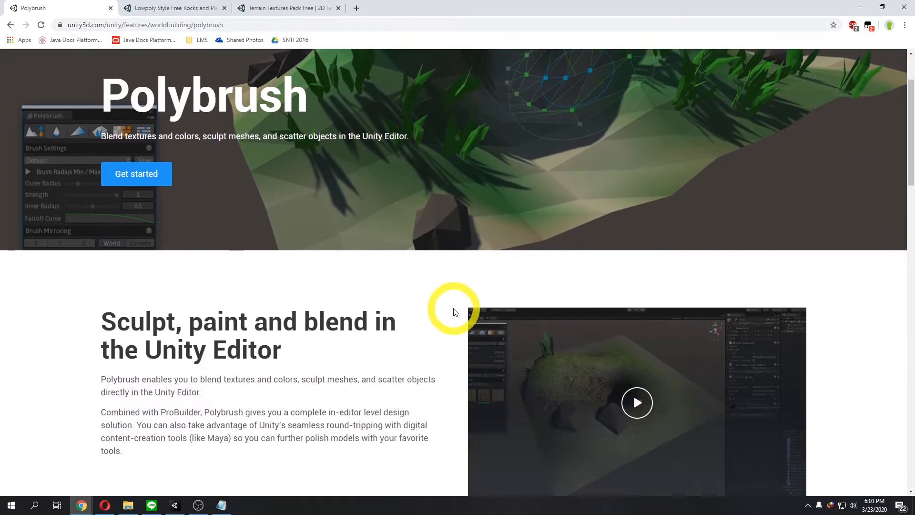
pyautogui.scroll(-1, 436, 307)
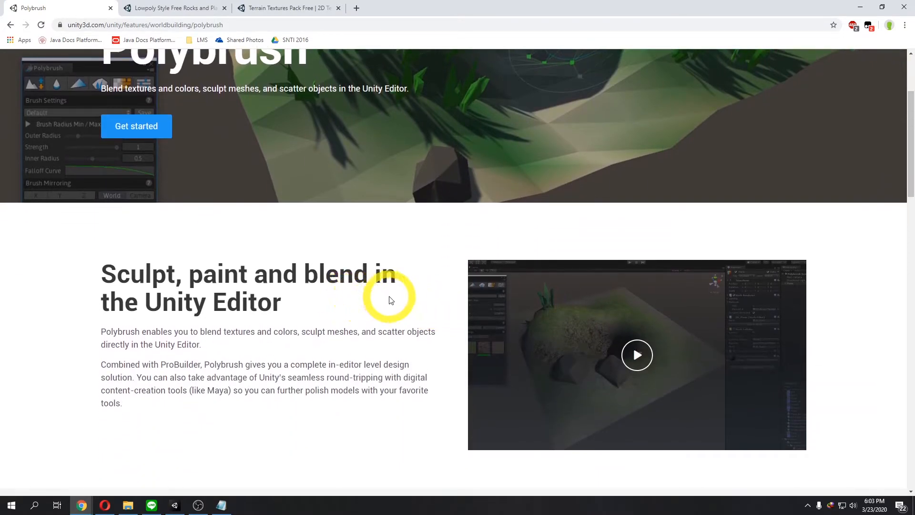
pyautogui.scroll(-1, 389, 300)
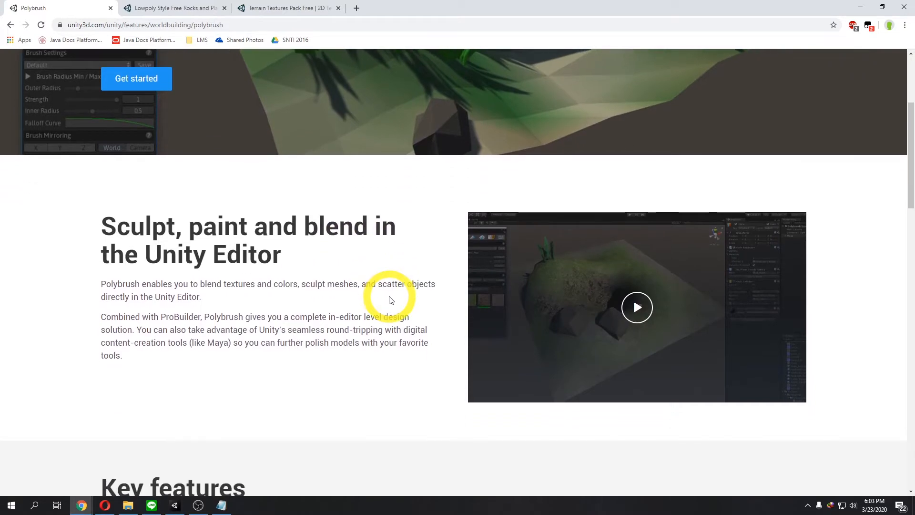
pyautogui.scroll(-1, 390, 299)
pyautogui.scroll(-2, 390, 299)
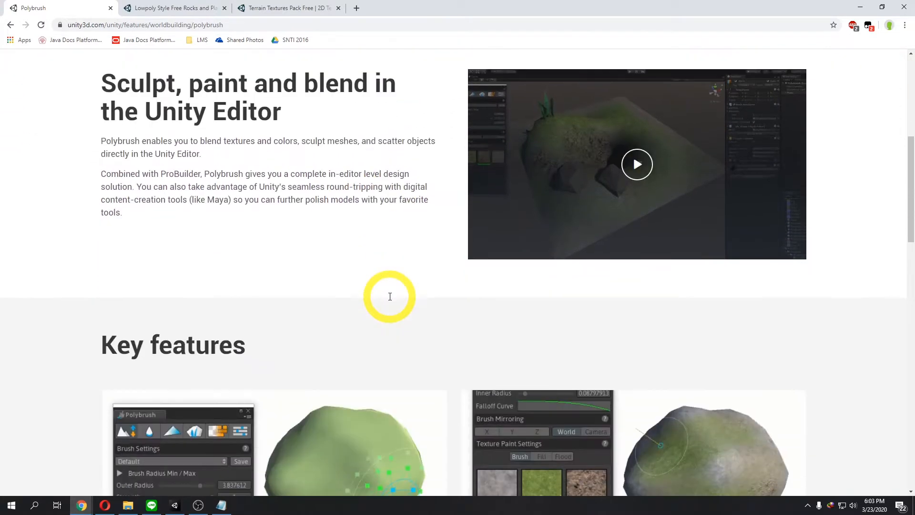
pyautogui.scroll(-5, 390, 299)
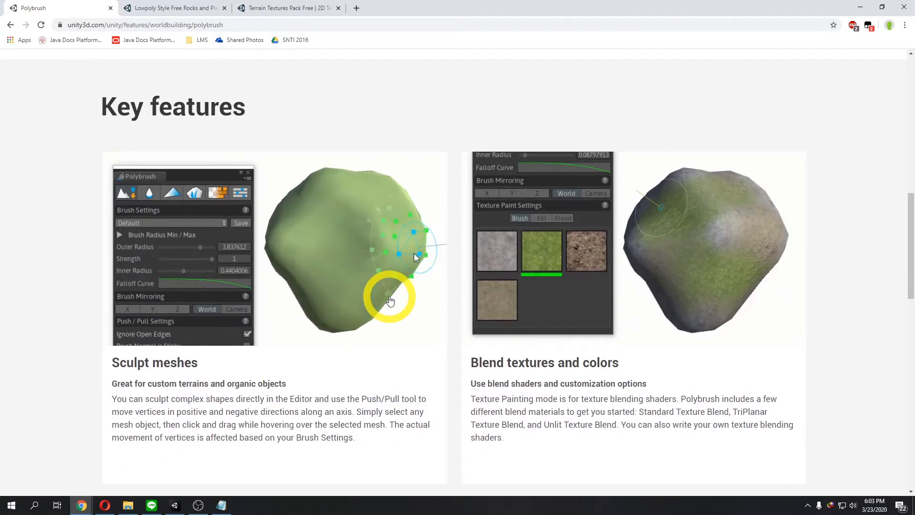
pyautogui.scroll(-1, 389, 299)
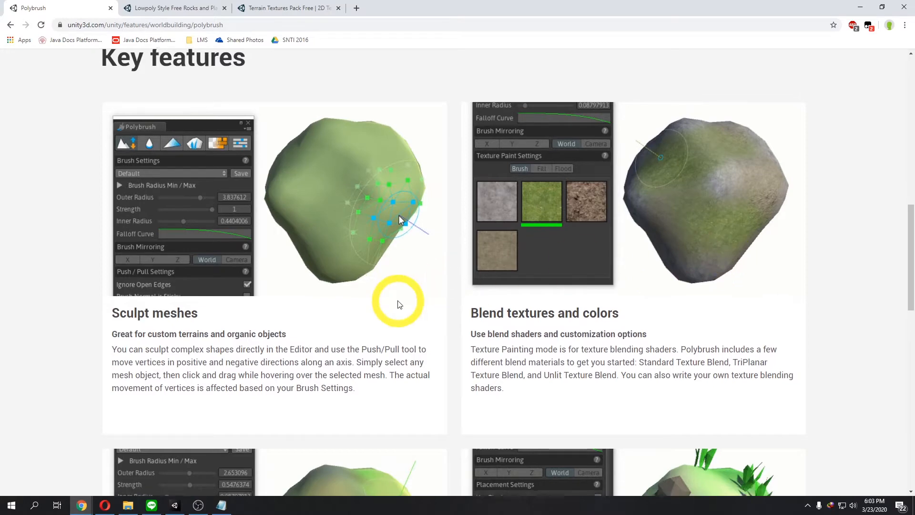
pyautogui.scroll(-3, 399, 304)
pyautogui.scroll(-2, 399, 304)
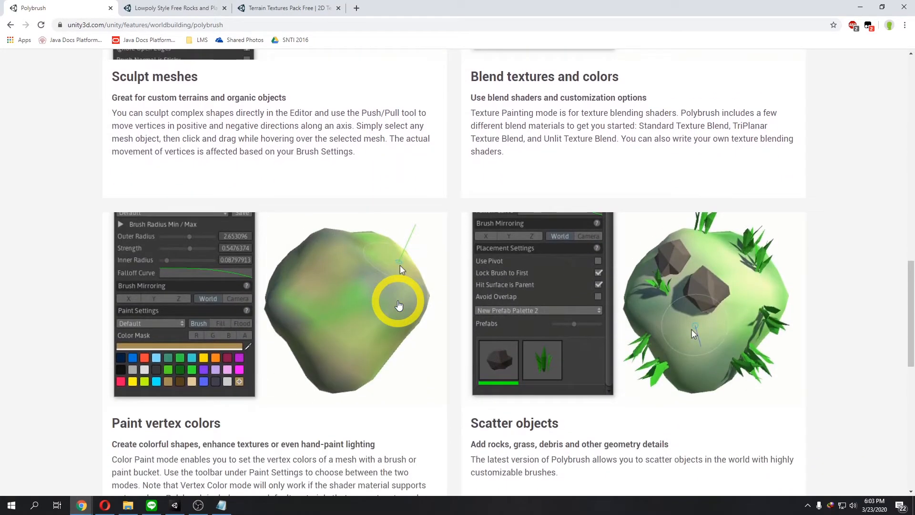
pyautogui.scroll(-1, 398, 305)
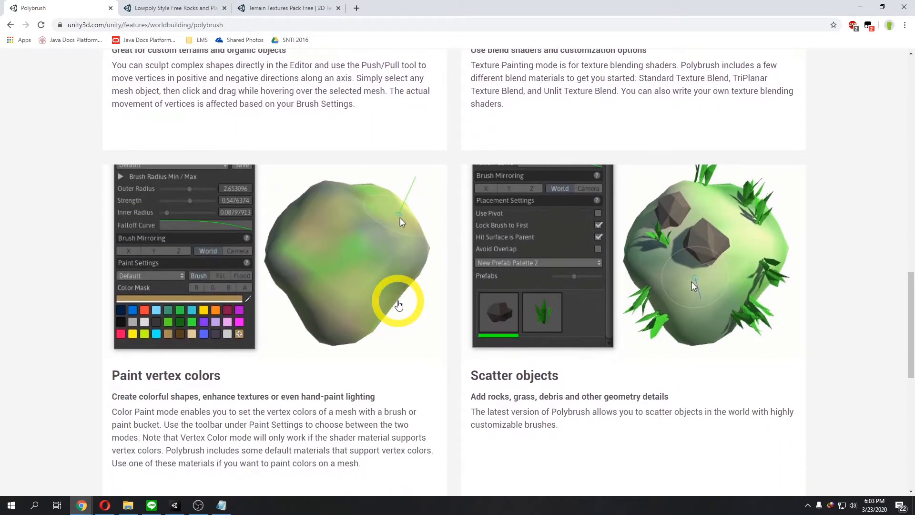
# Step: Switch to Unity and add the Polybrush package through the Package Manager, then close it
pyautogui.click(175, 505)
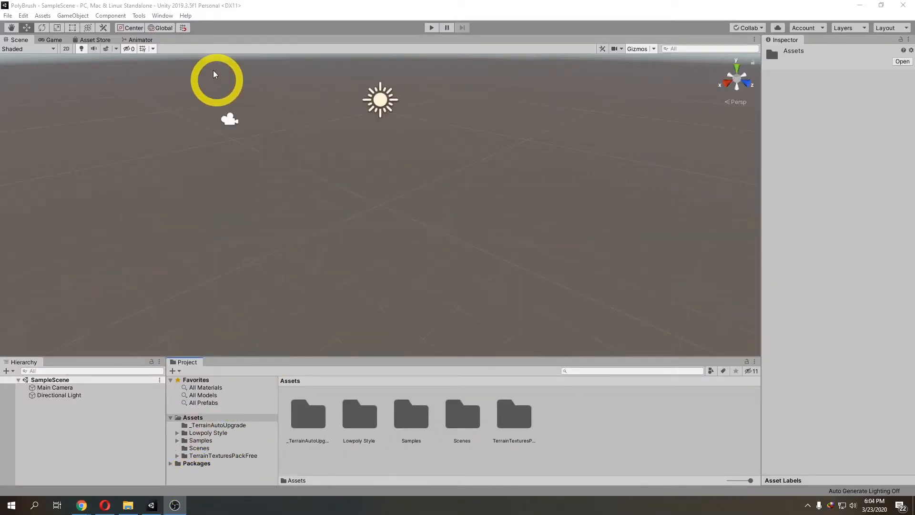
pyautogui.click(162, 16)
pyautogui.click(193, 75)
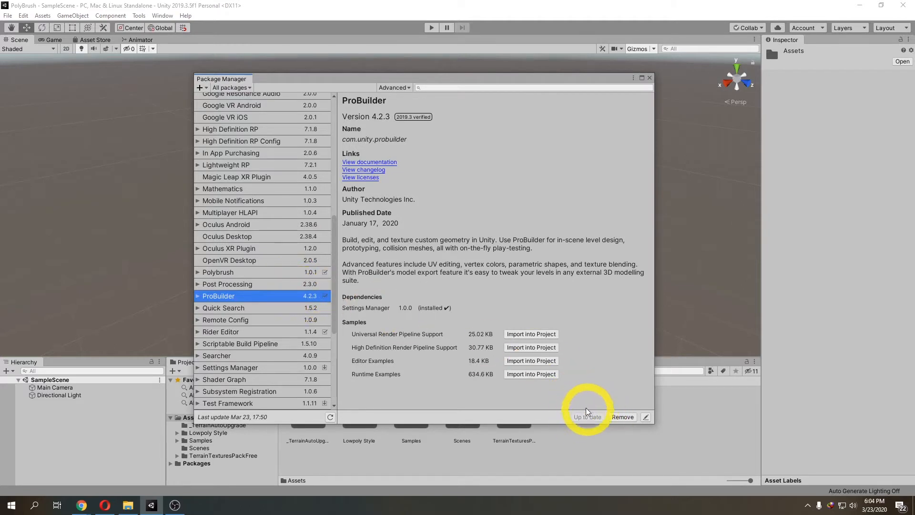
pyautogui.click(289, 272)
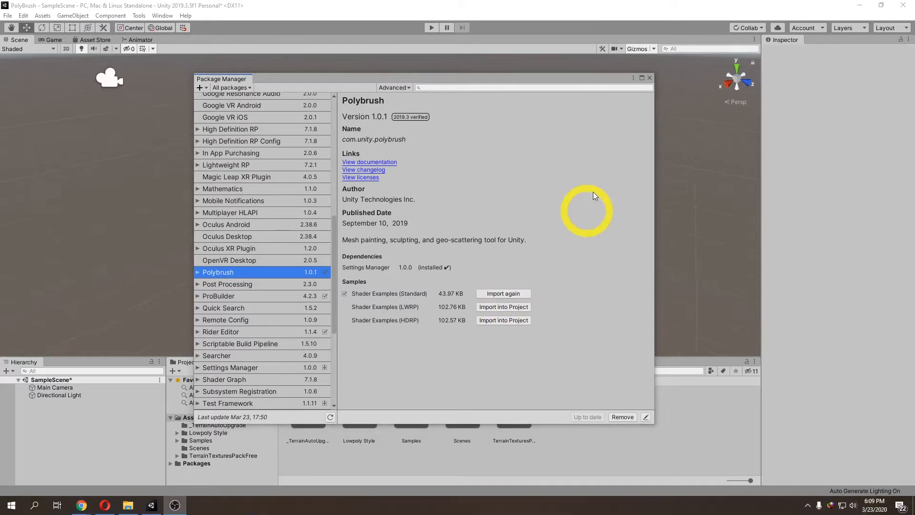
pyautogui.click(649, 78)
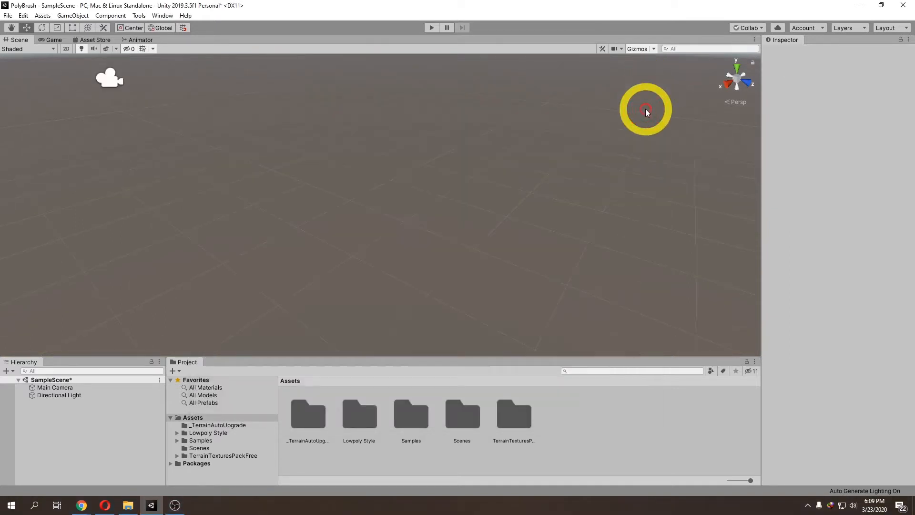
# Step: Create a 3D capsule object in the scene from the hierarchy
pyautogui.rightClick(105, 425)
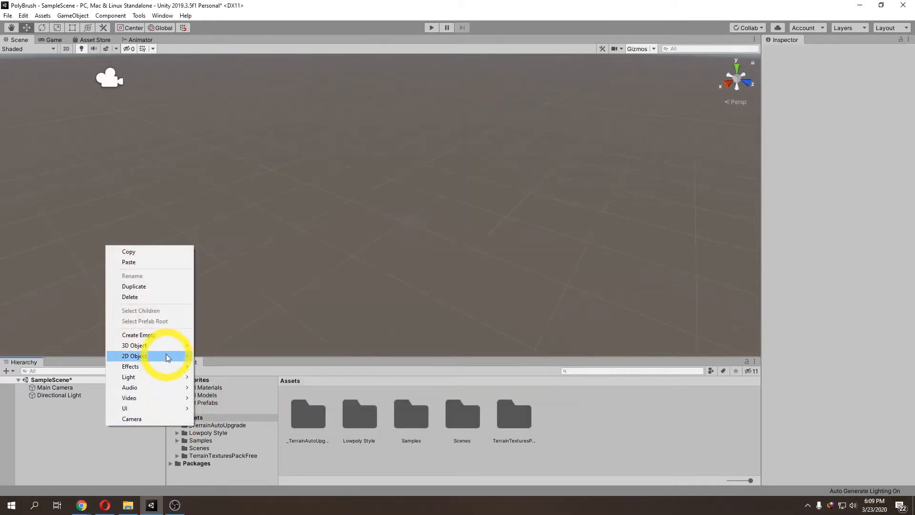
pyautogui.moveTo(167, 345)
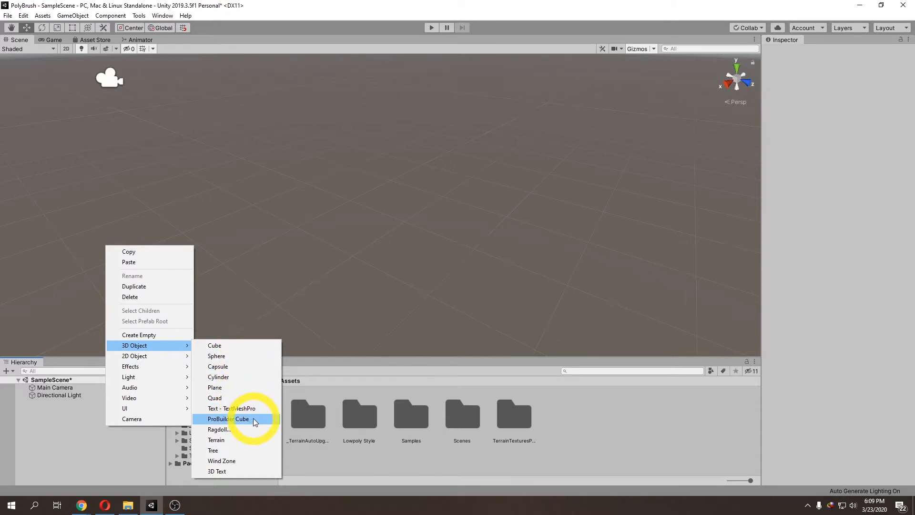
pyautogui.click(234, 366)
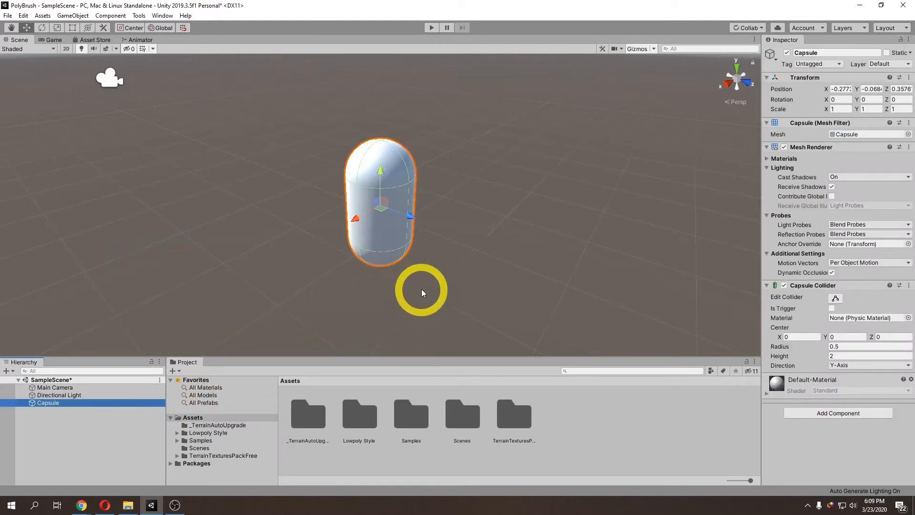
pyautogui.moveTo(418, 290); pyautogui.dragTo(404, 288, button='right')
# Step: Set the capsule's position to 0, 0, 0
pyautogui.click(848, 90)
pyautogui.write('0')
pyautogui.click(872, 89)
pyautogui.write('0')
pyautogui.click(898, 89)
pyautogui.write('0')
pyautogui.moveTo(516, 220); pyautogui.dragTo(394, 187, button='right')
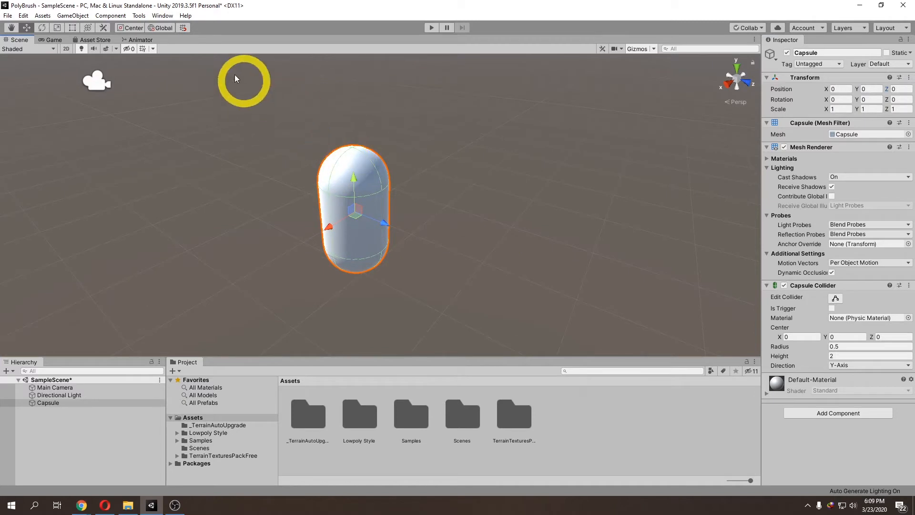
# Step: Open the Polybrush window and dock it beside the Scene view
pyautogui.click(139, 15)
pyautogui.moveTo(156, 41)
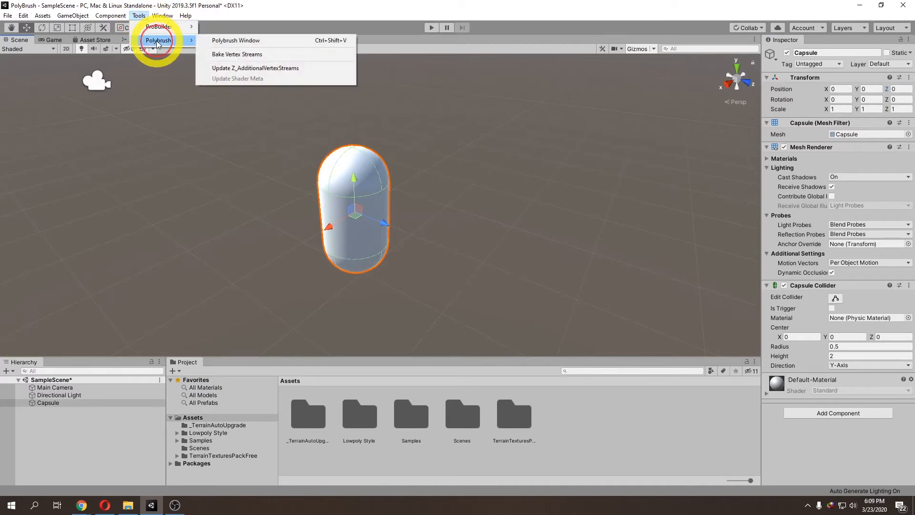
pyautogui.click(232, 43)
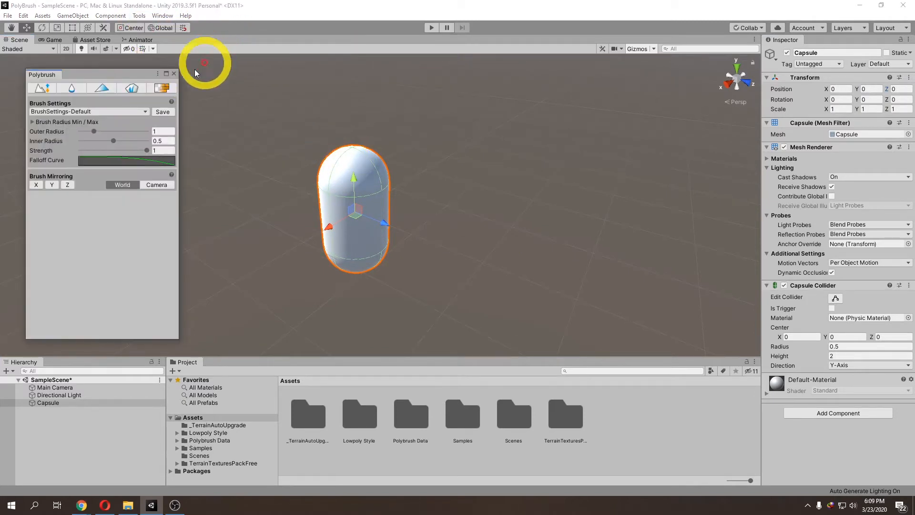
pyautogui.moveTo(28, 74); pyautogui.dragTo(14, 73)
pyautogui.moveTo(252, 133); pyautogui.dragTo(82, 128)
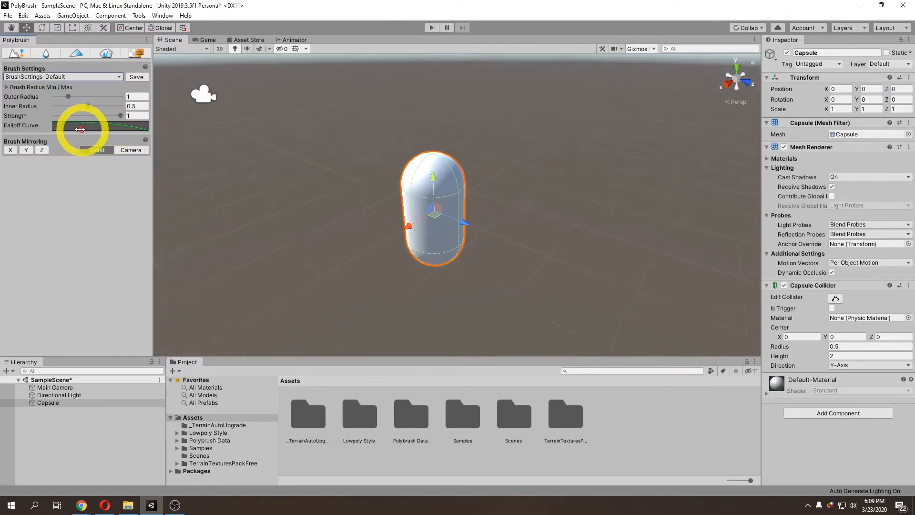
# Step: Activate Polybrush sculpt mode and try a push stroke on the capsule's top, then undo it
pyautogui.scroll(2, 324, 172)
pyautogui.moveTo(335, 164); pyautogui.dragTo(326, 162, button='middle')
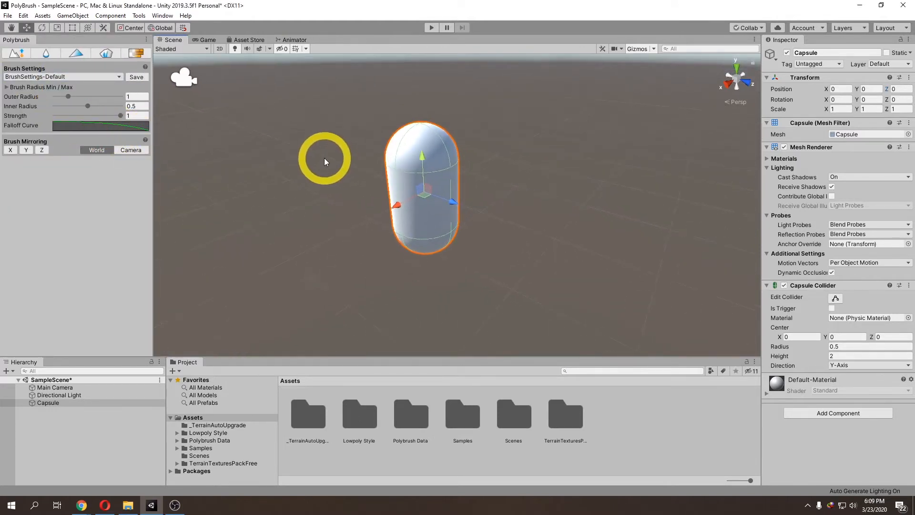
pyautogui.moveTo(324, 158); pyautogui.dragTo(356, 184, button='right')
pyautogui.moveTo(357, 168); pyautogui.dragTo(380, 234, button='middle')
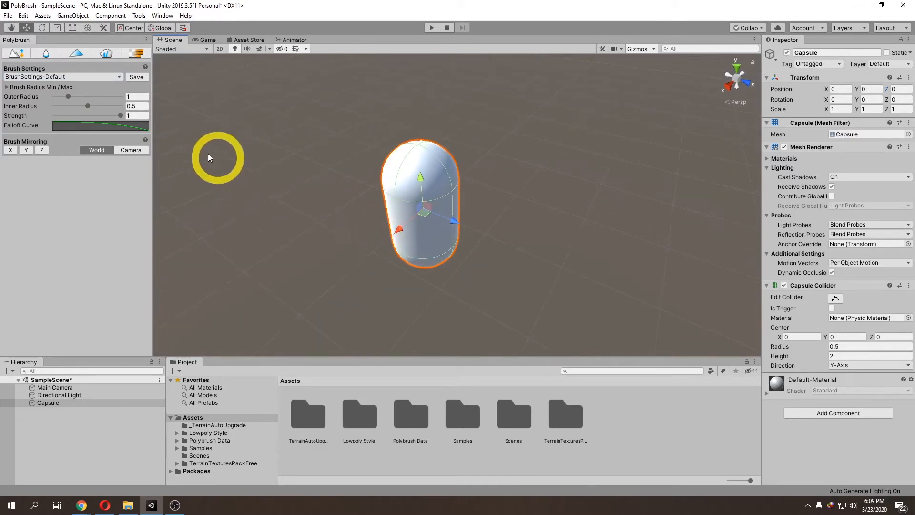
pyautogui.click(22, 54)
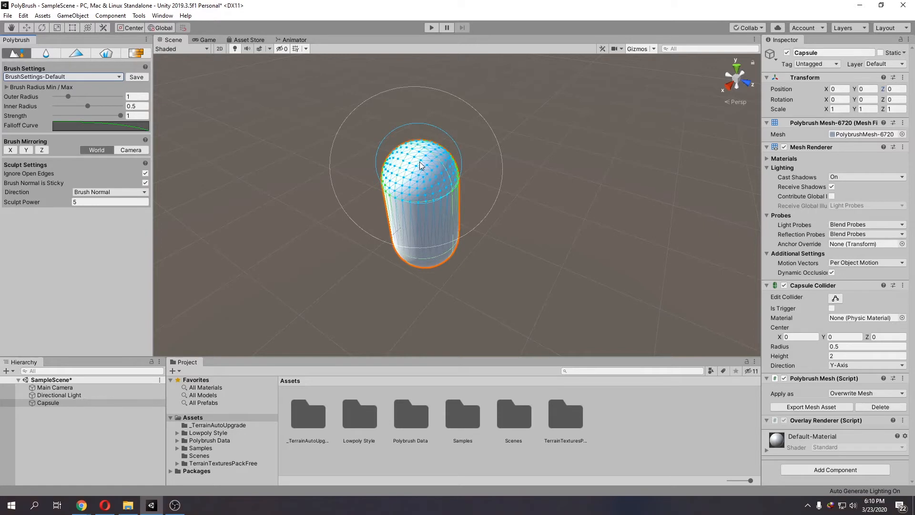
pyautogui.moveTo(414, 168); pyautogui.dragTo(416, 166)
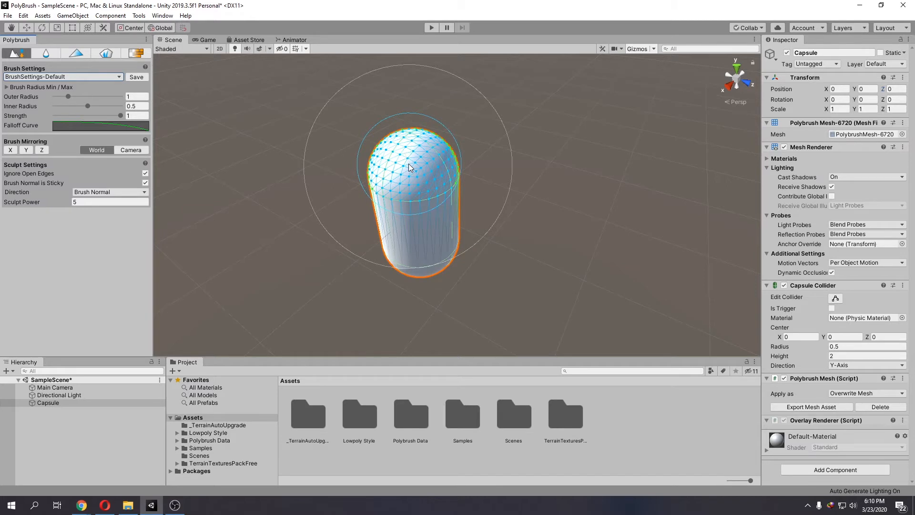
pyautogui.hotkey('ctrl', 'z')
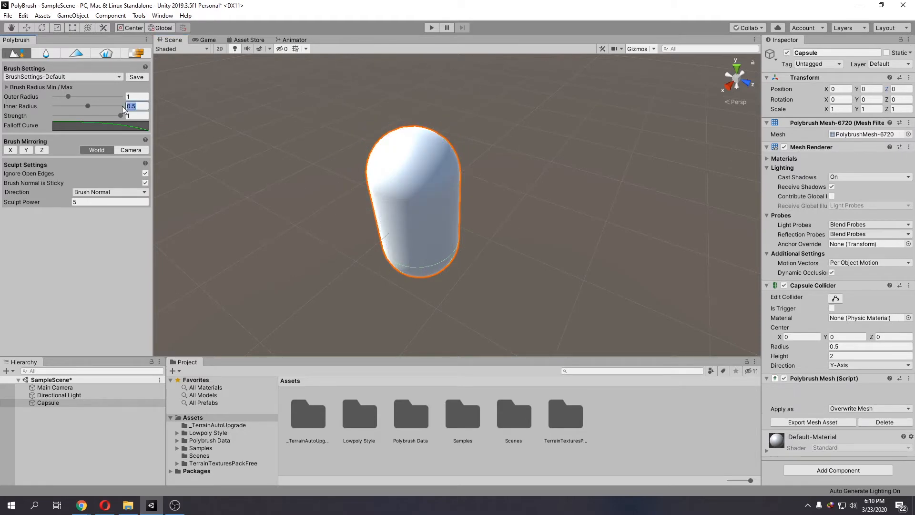
# Step: Set the brush outer radius to 0.5, inner radius to 0.2 and strength to 0.2
pyautogui.write('0')
pyautogui.write('.2')
pyautogui.write('0')
pyautogui.write('.5')
# Step: Sculpt the capsule into an irregular rock shape with repeated push strokes from several angles
pyautogui.click(407, 169)
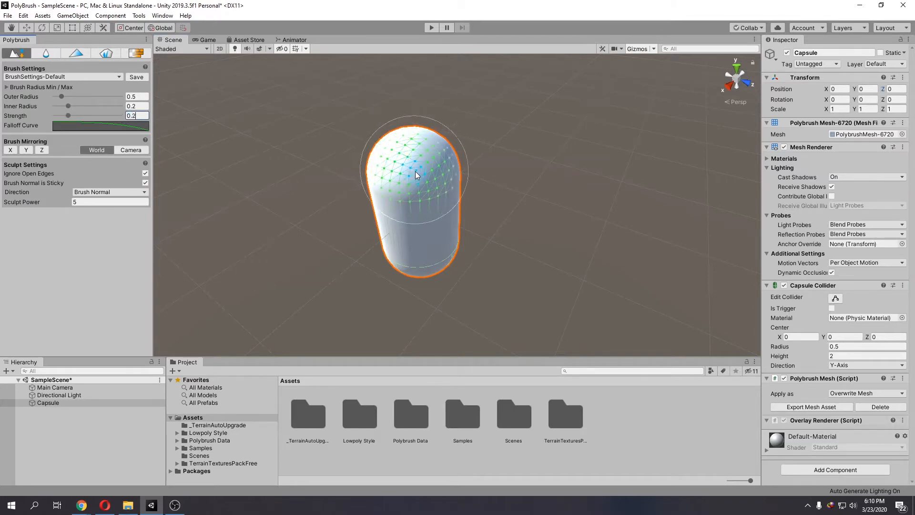
pyautogui.moveTo(405, 173); pyautogui.dragTo(360, 178, button='right')
pyautogui.moveTo(422, 175); pyautogui.dragTo(281, 212, button='middle')
pyautogui.moveTo(425, 206)
pyautogui.mouseDown(button='right')
pyautogui.moveTo(409, 225)
pyautogui.moveTo(391, 221)
pyautogui.mouseUp(button='right')
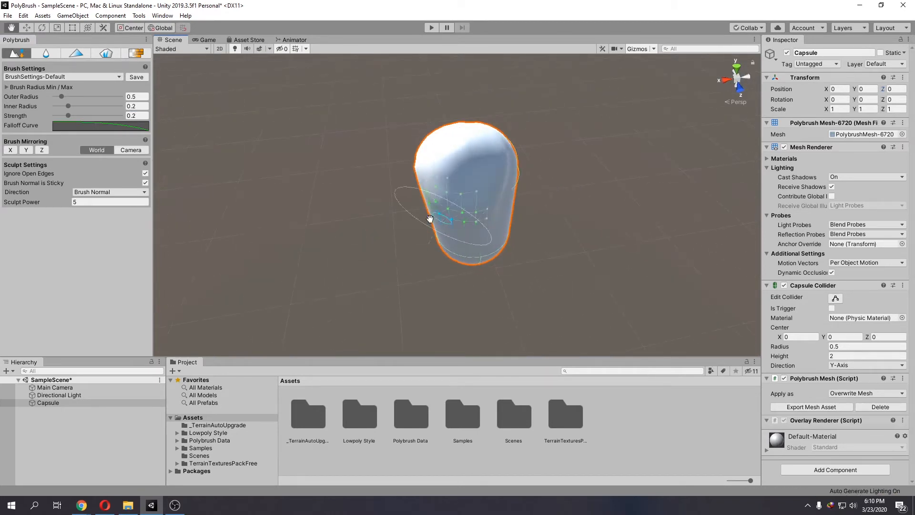
pyautogui.moveTo(429, 216); pyautogui.dragTo(336, 221, button='middle')
pyautogui.moveTo(400, 207); pyautogui.dragTo(359, 225, button='right')
pyautogui.moveTo(428, 199); pyautogui.dragTo(414, 204, button='right')
pyautogui.moveTo(444, 187); pyautogui.dragTo(351, 212, button='middle')
pyautogui.moveTo(388, 192); pyautogui.dragTo(394, 181)
pyautogui.moveTo(399, 183); pyautogui.dragTo(380, 201, button='right')
pyautogui.moveTo(413, 179); pyautogui.dragTo(350, 214, button='middle')
pyautogui.moveTo(368, 168)
pyautogui.mouseDown()
pyautogui.moveTo(378, 160)
pyautogui.moveTo(382, 220)
pyautogui.mouseUp()
pyautogui.moveTo(296, 190); pyautogui.dragTo(321, 198, button='right')
pyautogui.moveTo(320, 198); pyautogui.dragTo(444, 196, button='middle')
pyautogui.moveTo(355, 205); pyautogui.dragTo(325, 230)
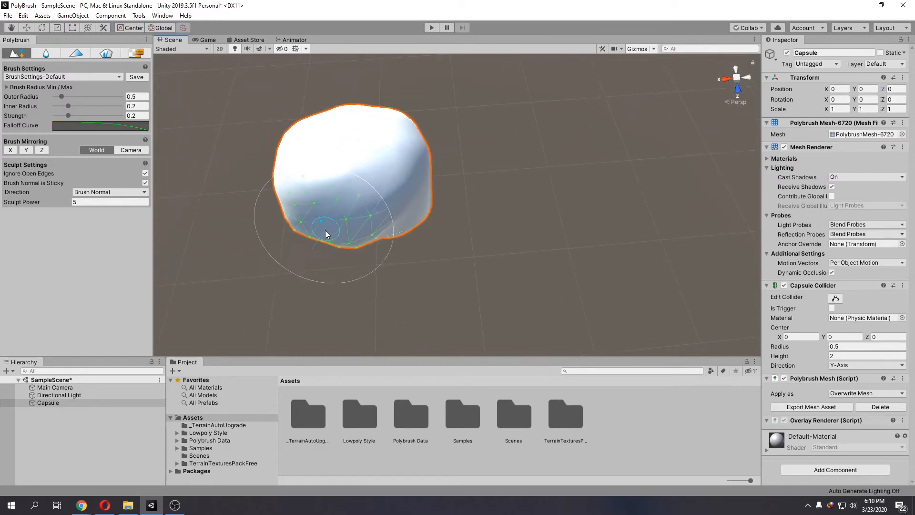
pyautogui.moveTo(411, 193)
pyautogui.mouseDown(button='right')
pyautogui.moveTo(436, 195)
pyautogui.moveTo(460, 174)
pyautogui.mouseUp(button='right')
pyautogui.moveTo(304, 228); pyautogui.dragTo(410, 186, button='middle')
pyautogui.moveTo(373, 200); pyautogui.dragTo(399, 184, button='right')
pyautogui.moveTo(396, 191); pyautogui.dragTo(421, 196)
pyautogui.moveTo(440, 154); pyautogui.dragTo(429, 224, button='middle')
pyautogui.moveTo(429, 224)
pyautogui.keyDown('alt'); pyautogui.mouseDown()
pyautogui.moveTo(433, 212)
pyautogui.moveTo(407, 173)
pyautogui.mouseUp(); pyautogui.keyUp('alt')
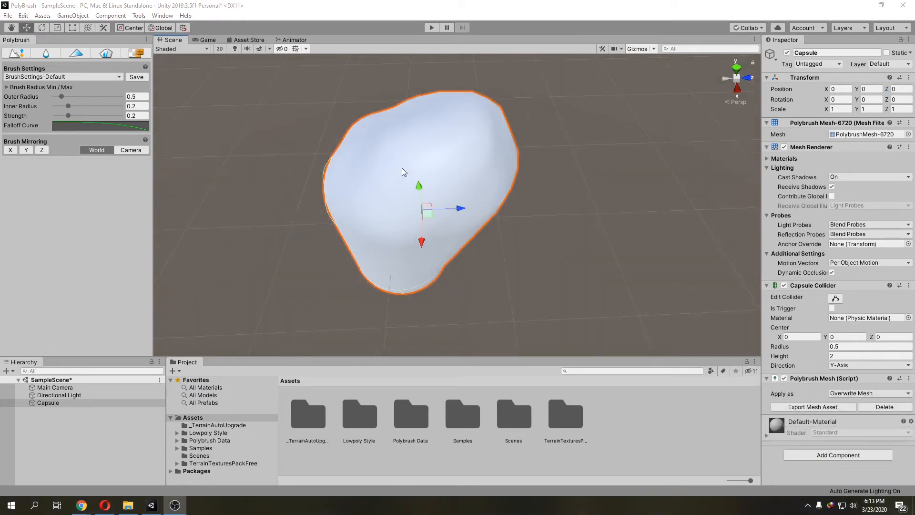
# Step: Reactivate sculpt mode and push the rock's upper surface again
pyautogui.click(236, 49)
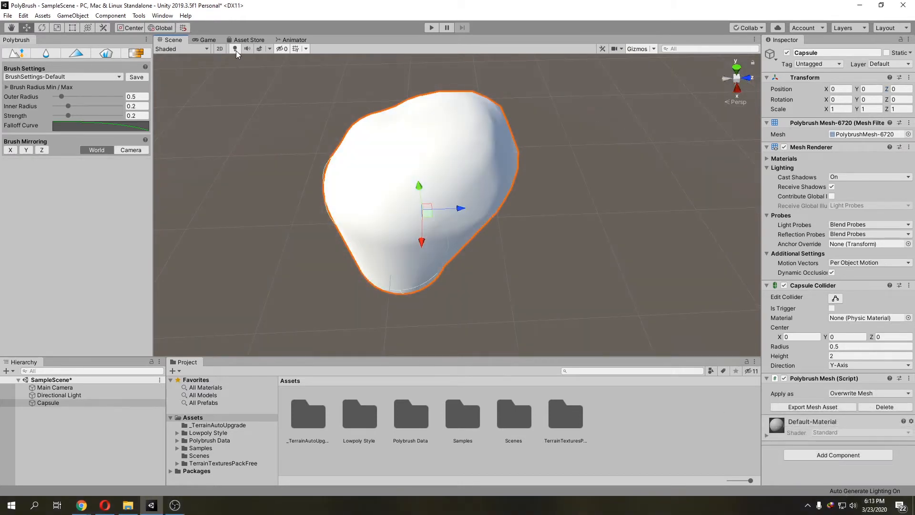
pyautogui.click(235, 49)
pyautogui.click(235, 49)
pyautogui.click(235, 49)
pyautogui.keyDown('alt'); pyautogui.moveTo(372, 170); pyautogui.dragTo(405, 185); pyautogui.keyUp('alt')
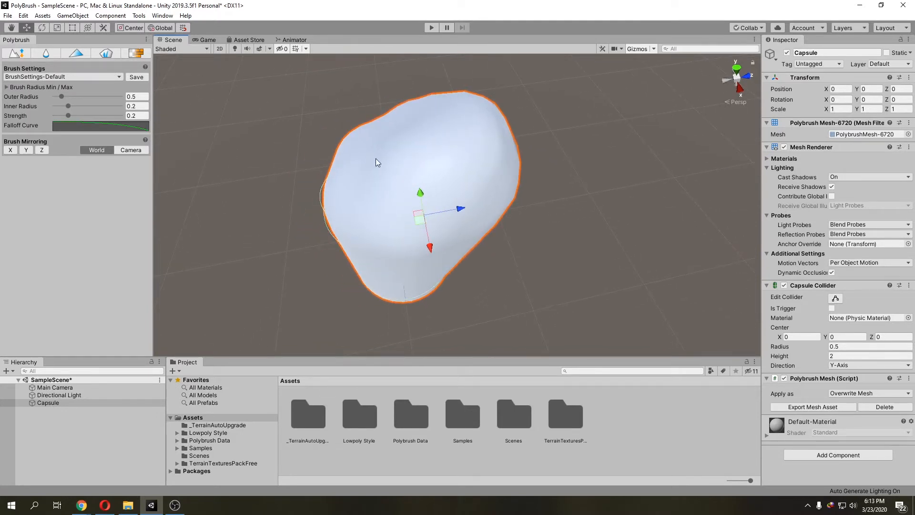
pyautogui.click(18, 54)
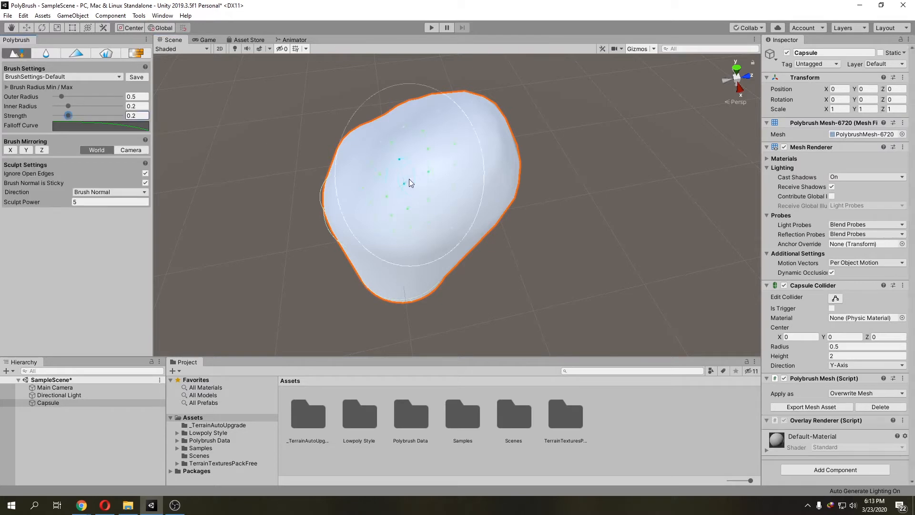
pyautogui.moveTo(389, 153)
pyautogui.keyDown('alt'); pyautogui.mouseDown()
pyautogui.moveTo(417, 197)
pyautogui.moveTo(413, 176)
pyautogui.mouseUp(); pyautogui.keyUp('alt')
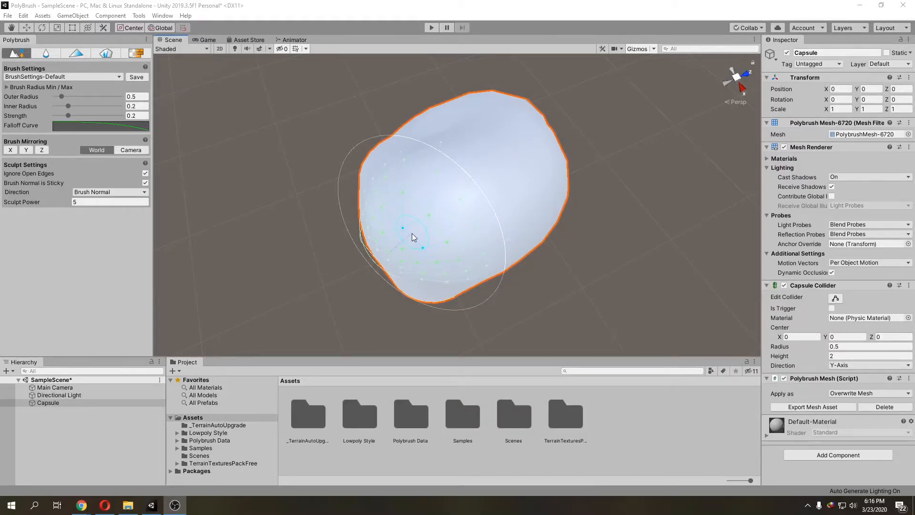
# Step: Set the sculpt direction to Vertex Normal and push the rock's surface with another stroke
pyautogui.click(142, 192)
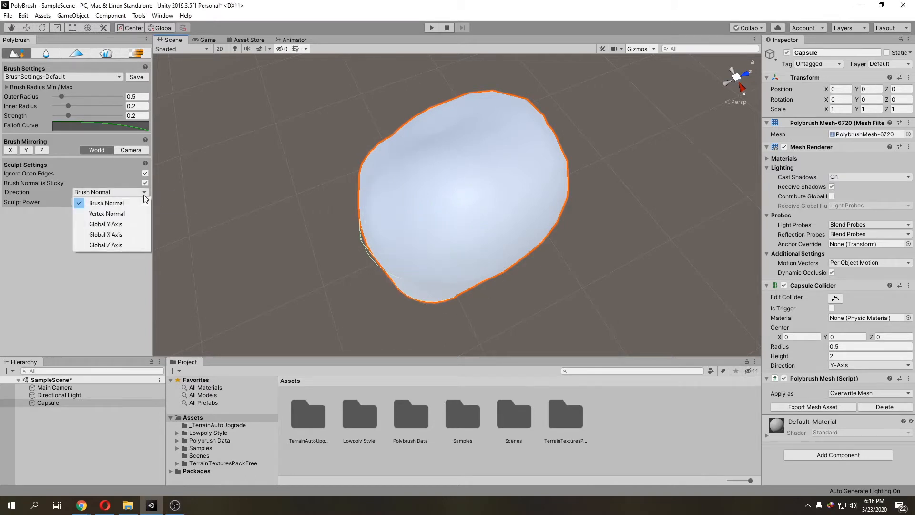
pyautogui.click(140, 213)
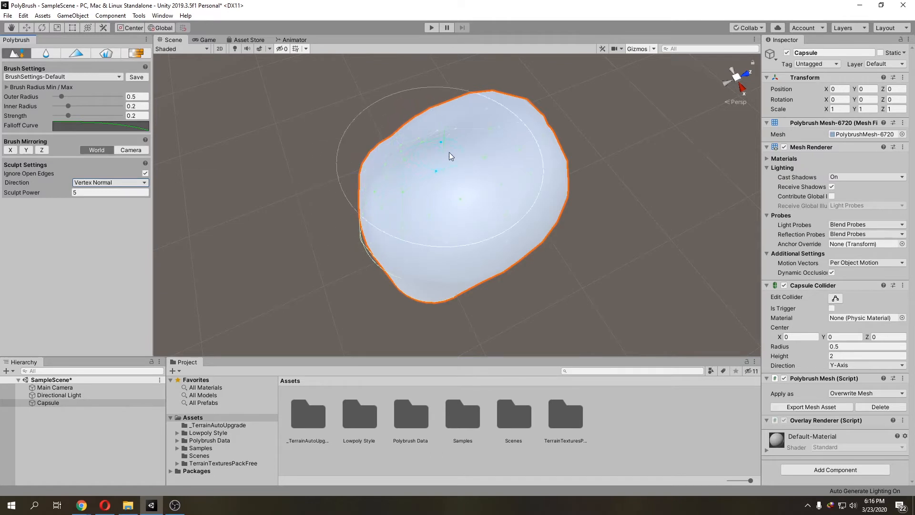
pyautogui.moveTo(503, 154)
pyautogui.mouseDown()
pyautogui.moveTo(525, 153)
pyautogui.moveTo(469, 159)
pyautogui.moveTo(425, 192)
pyautogui.mouseUp()
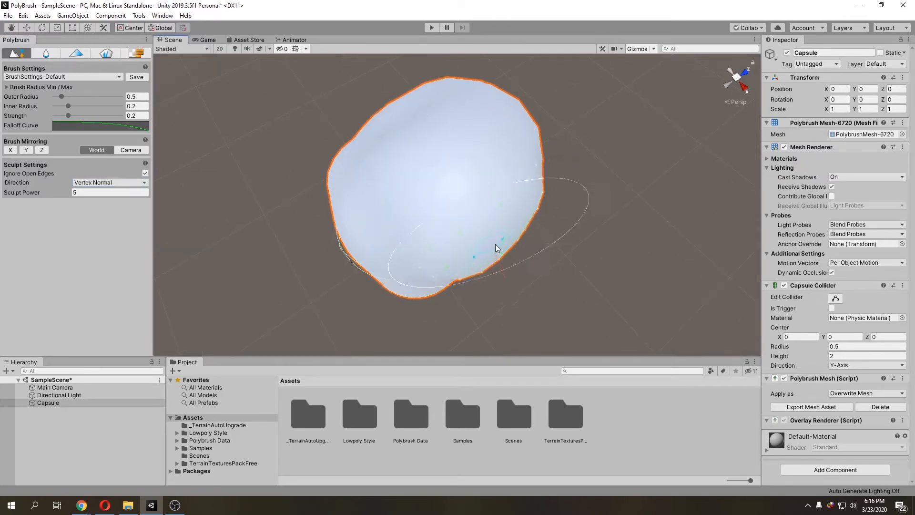
# Step: Set the sculpt direction to Global Y Axis and push the rock's upper surface with several strokes
pyautogui.moveTo(451, 280)
pyautogui.mouseDown()
pyautogui.moveTo(388, 287)
pyautogui.moveTo(411, 250)
pyautogui.moveTo(507, 196)
pyautogui.moveTo(458, 204)
pyautogui.mouseUp()
pyautogui.moveTo(429, 172)
pyautogui.keyDown('alt'); pyautogui.mouseDown()
pyautogui.moveTo(445, 184)
pyautogui.moveTo(564, 194)
pyautogui.mouseUp(); pyautogui.keyUp('alt')
pyautogui.keyDown('alt'); pyautogui.moveTo(567, 158); pyautogui.dragTo(533, 158); pyautogui.keyUp('alt')
pyautogui.click(135, 182)
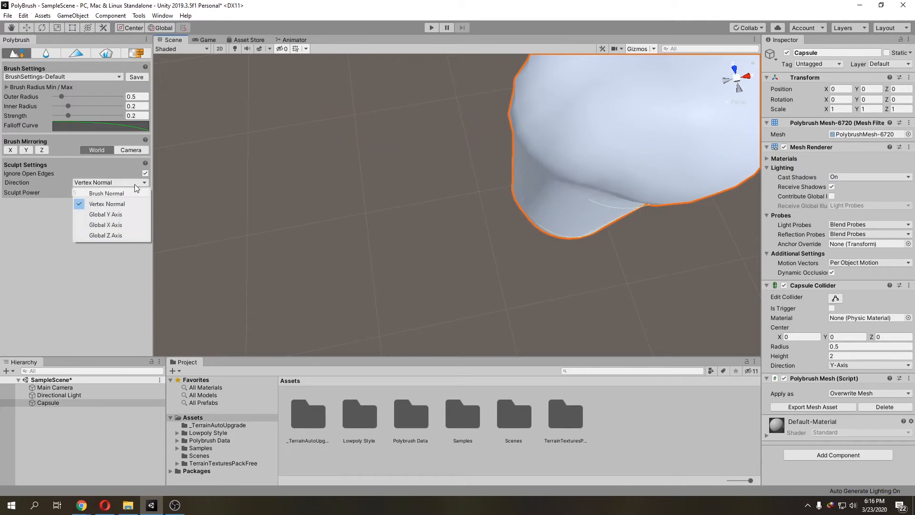
pyautogui.click(125, 213)
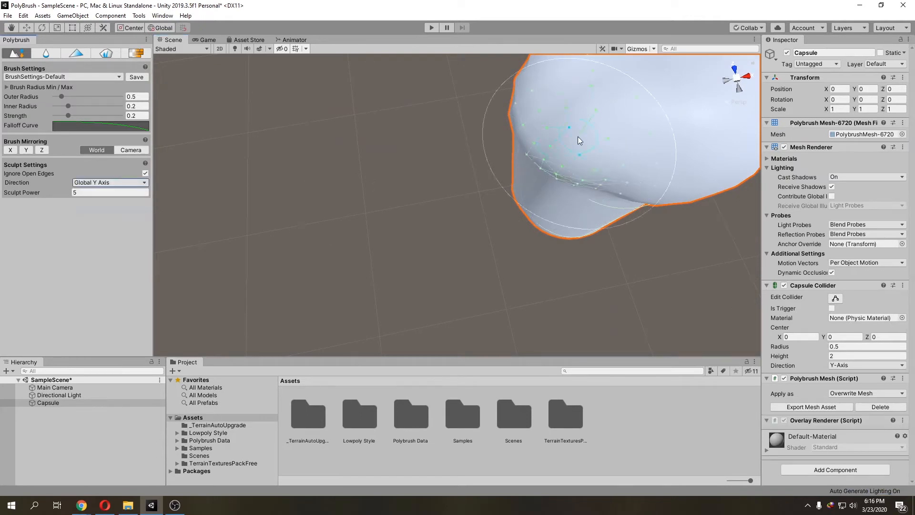
pyautogui.press('f')
pyautogui.moveTo(477, 184); pyautogui.dragTo(468, 193, button='middle')
pyautogui.moveTo(468, 203)
pyautogui.keyDown('alt'); pyautogui.mouseDown()
pyautogui.moveTo(451, 167)
pyautogui.moveTo(454, 146)
pyautogui.mouseUp(); pyautogui.keyUp('alt')
pyautogui.moveTo(491, 281); pyautogui.dragTo(458, 167, button='middle')
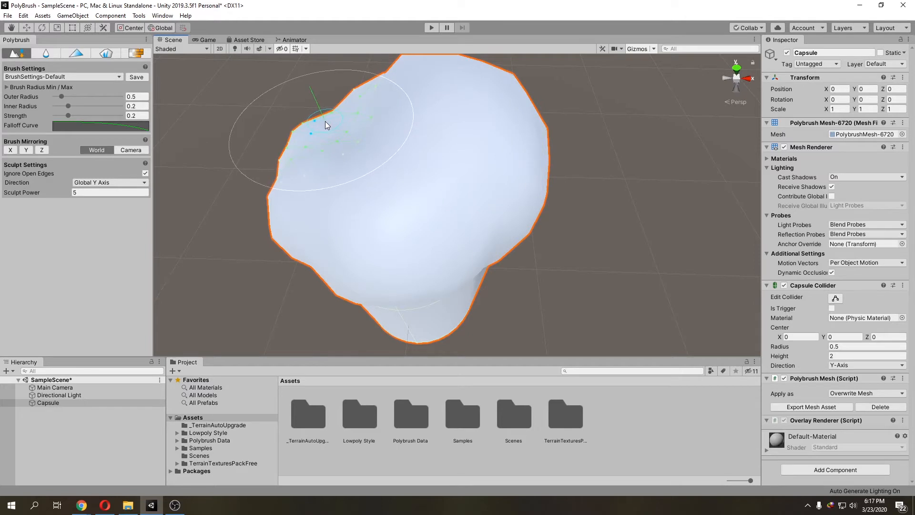
pyautogui.keyDown('alt'); pyautogui.moveTo(481, 193); pyautogui.dragTo(381, 204); pyautogui.keyUp('alt')
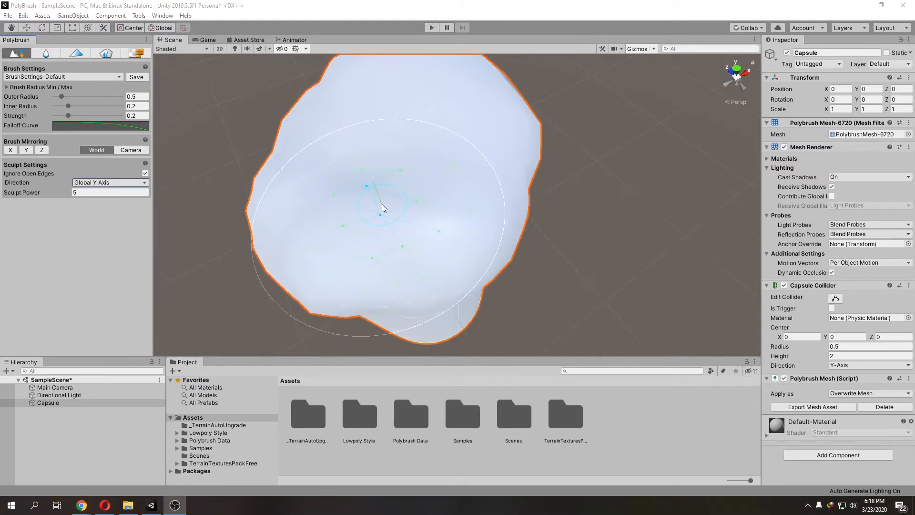
# Step: Set the sculpt direction to Global X Axis and push the rock's side surface with strokes
pyautogui.click(141, 182)
pyautogui.click(134, 224)
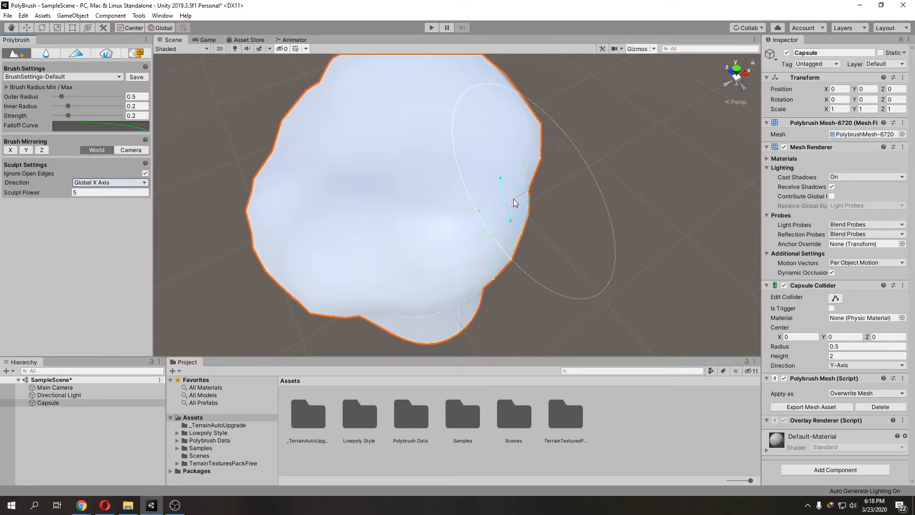
pyautogui.keyDown('alt'); pyautogui.moveTo(502, 183); pyautogui.dragTo(447, 208); pyautogui.keyUp('alt')
pyautogui.moveTo(447, 208); pyautogui.dragTo(378, 213, button='middle')
pyautogui.moveTo(368, 181); pyautogui.dragTo(363, 189)
pyautogui.moveTo(352, 262); pyautogui.dragTo(321, 276)
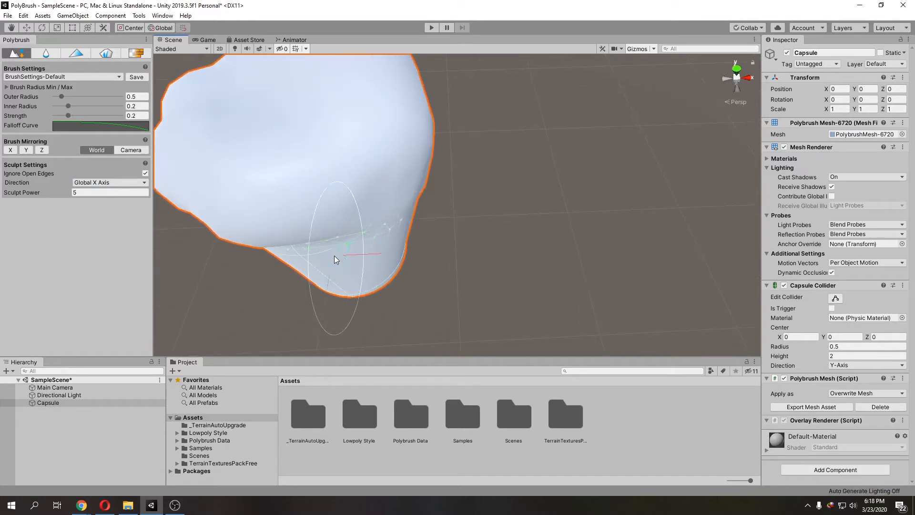
pyautogui.click(403, 232)
# Step: Set the sculpt direction to Global Z Axis and push the rock's front surface with strokes
pyautogui.click(122, 182)
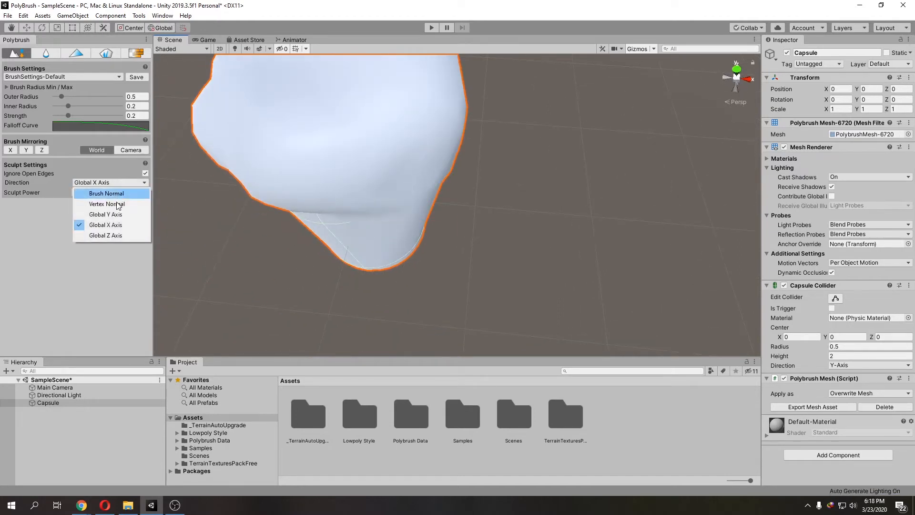
pyautogui.click(111, 234)
pyautogui.keyDown('alt'); pyautogui.moveTo(404, 212); pyautogui.dragTo(371, 147); pyautogui.keyUp('alt')
pyautogui.scroll(-4, 372, 147)
pyautogui.moveTo(372, 147); pyautogui.dragTo(394, 180, button='middle')
pyautogui.moveTo(394, 180)
pyautogui.mouseDown()
pyautogui.moveTo(379, 136)
pyautogui.moveTo(343, 142)
pyautogui.mouseUp()
pyautogui.moveTo(307, 194); pyautogui.dragTo(366, 193, button='middle')
pyautogui.scroll(5, 369, 194)
pyautogui.moveTo(399, 198)
pyautogui.keyDown('alt'); pyautogui.mouseDown()
pyautogui.moveTo(374, 199)
pyautogui.moveTo(431, 190)
pyautogui.moveTo(422, 194)
pyautogui.mouseUp(); pyautogui.keyUp('alt')
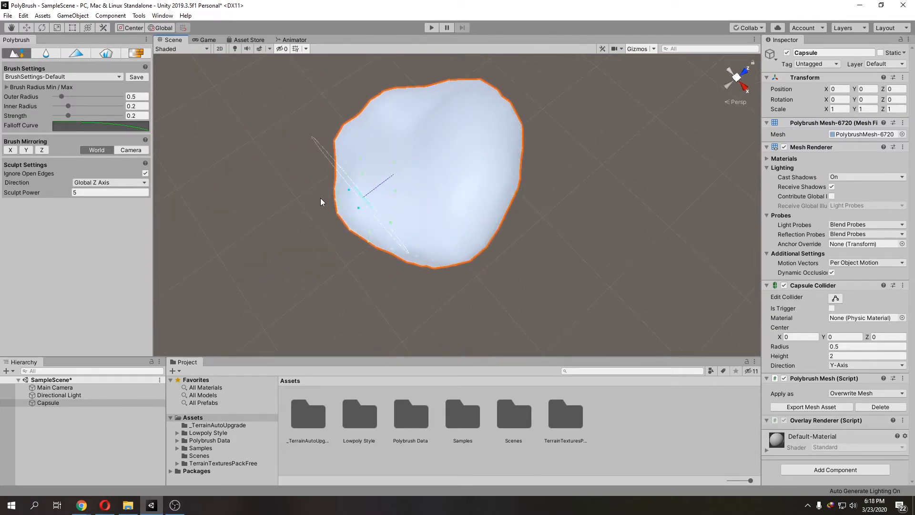
# Step: Set the sculpt direction to Brush Normal and dent the rock's surface with inverted push strokes
pyautogui.click(134, 182)
pyautogui.click(96, 193)
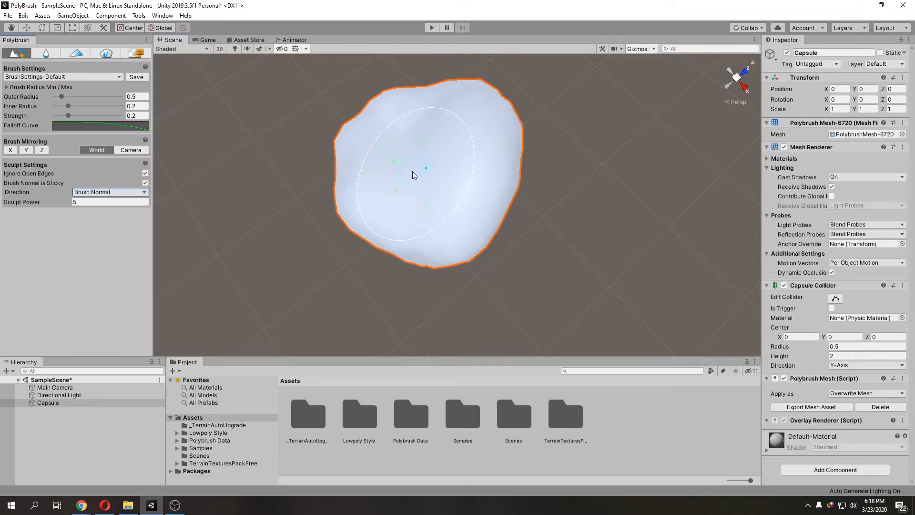
pyautogui.click(430, 167)
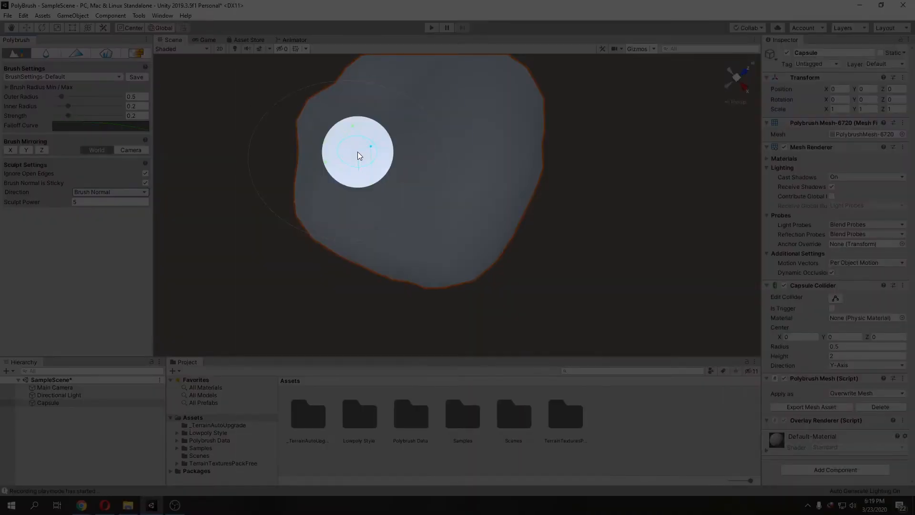
pyautogui.press('ctrl')
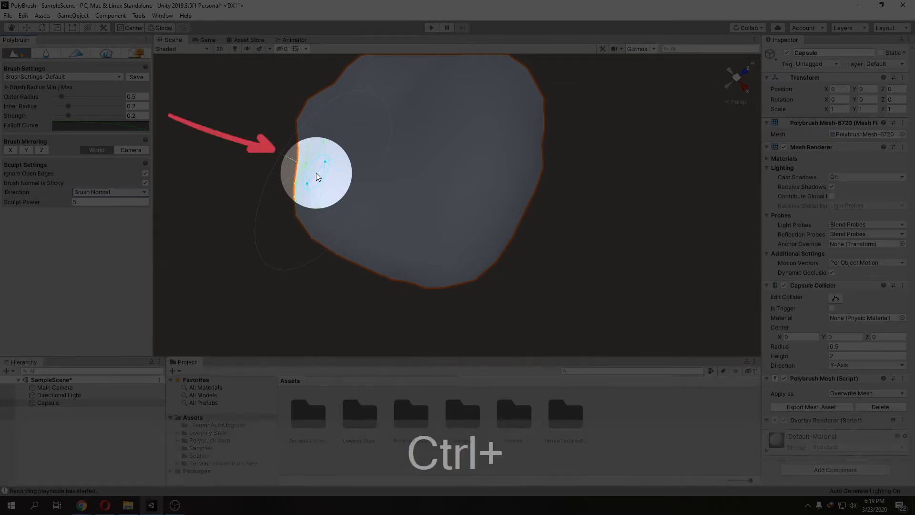
pyautogui.moveTo(310, 173)
pyautogui.keyDown('ctrl'); pyautogui.mouseDown()
pyautogui.moveTo(409, 147)
pyautogui.moveTo(439, 159)
pyautogui.moveTo(405, 148)
pyautogui.mouseUp(); pyautogui.keyUp('ctrl')
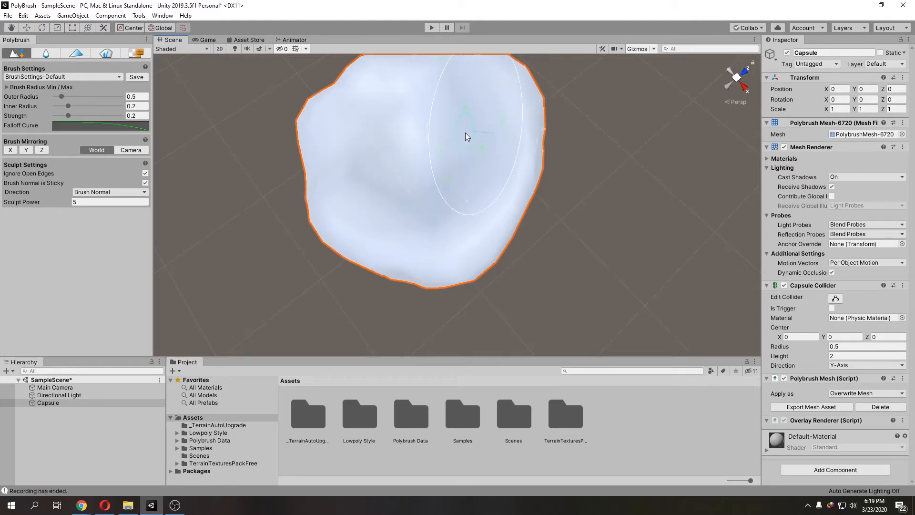
pyautogui.moveTo(484, 142); pyautogui.dragTo(443, 161, button='middle')
pyautogui.keyDown('alt'); pyautogui.moveTo(419, 166); pyautogui.dragTo(480, 161); pyautogui.keyUp('alt')
pyautogui.moveTo(488, 156)
pyautogui.mouseDown(button='middle')
pyautogui.moveTo(473, 169)
pyautogui.moveTo(517, 139)
pyautogui.moveTo(518, 150)
pyautogui.mouseUp(button='middle')
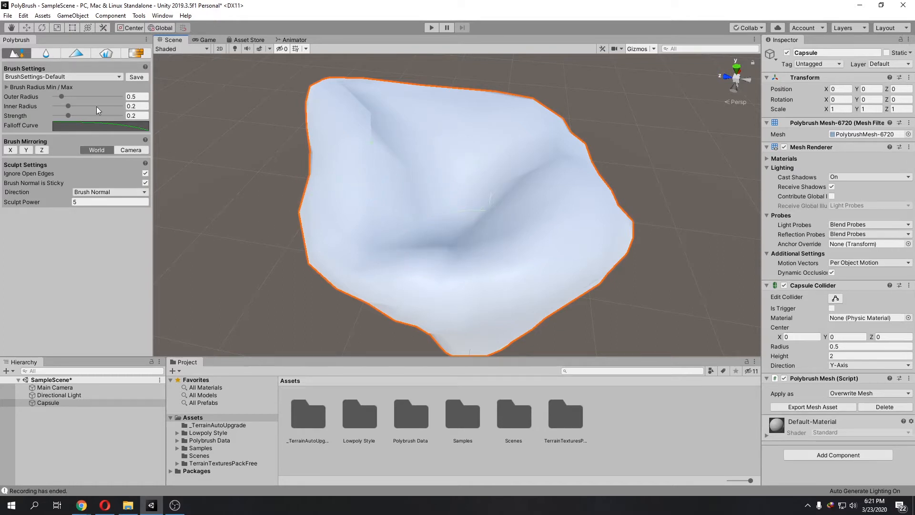
# Step: Switch to the Smooth brush and smooth the rock's upper area with a few strokes
pyautogui.click(45, 51)
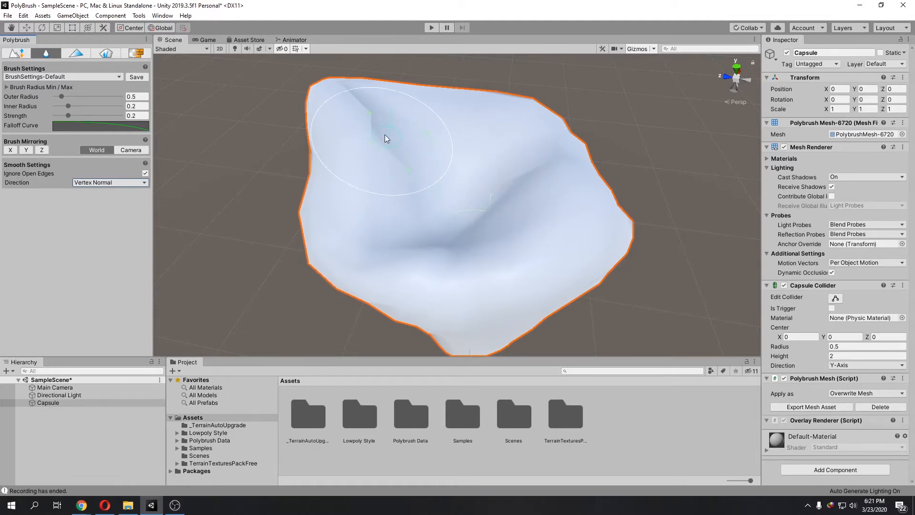
pyautogui.moveTo(376, 129); pyautogui.dragTo(387, 141, button='right')
pyautogui.moveTo(387, 141); pyautogui.dragTo(356, 177, button='middle')
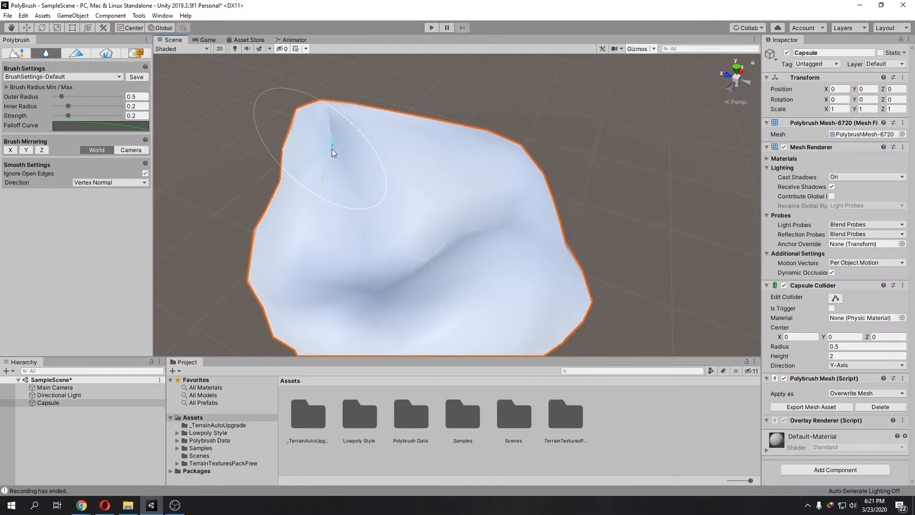
pyautogui.scroll(3, 362, 182)
pyautogui.moveTo(362, 182); pyautogui.dragTo(465, 173, button='middle')
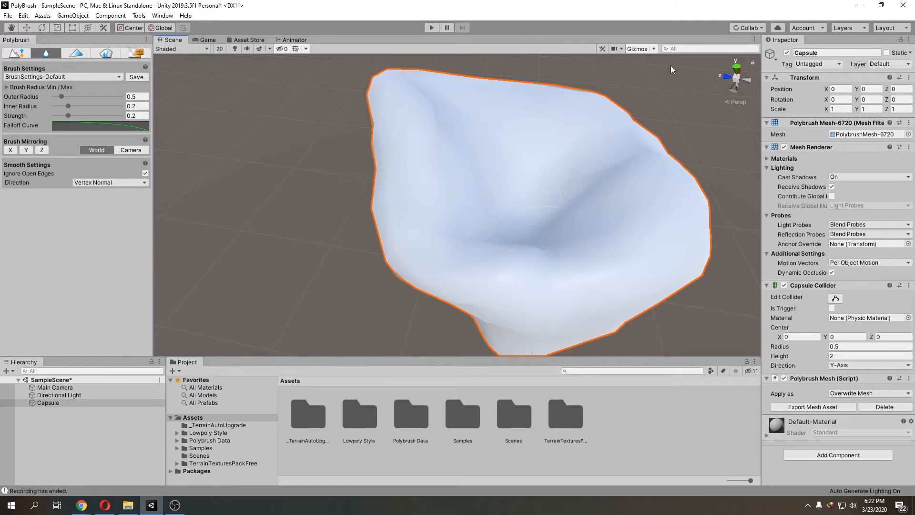
# Step: Switch to the Color Paint brush and try painting strokes across the rock
pyautogui.click(62, 56)
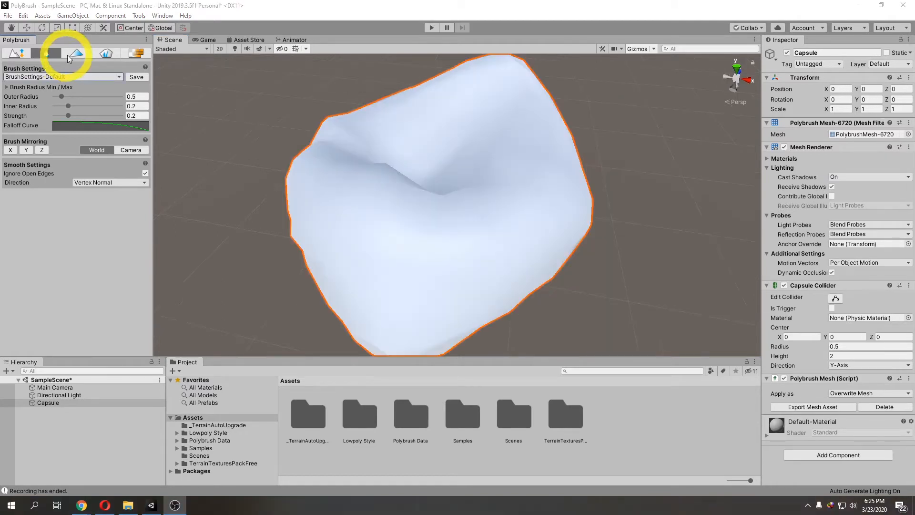
pyautogui.click(73, 53)
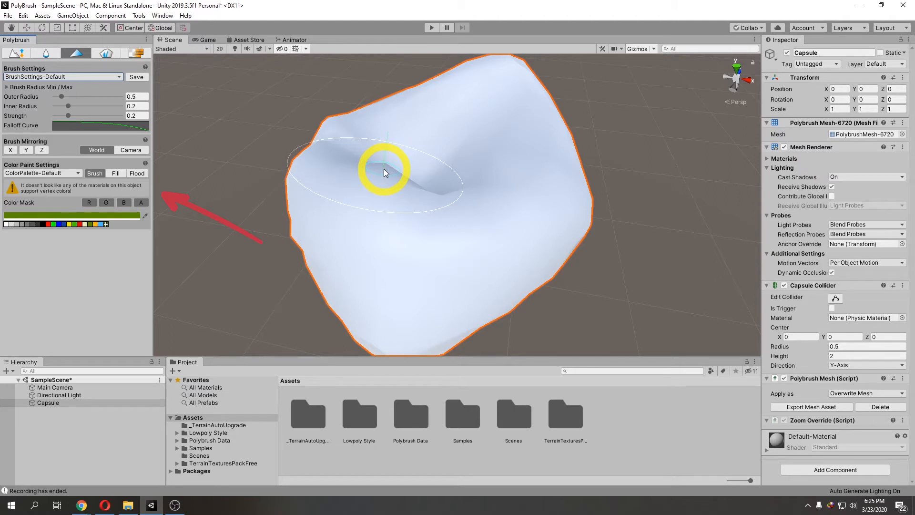
pyautogui.moveTo(385, 168)
pyautogui.mouseDown()
pyautogui.moveTo(396, 196)
pyautogui.moveTo(453, 204)
pyautogui.mouseUp()
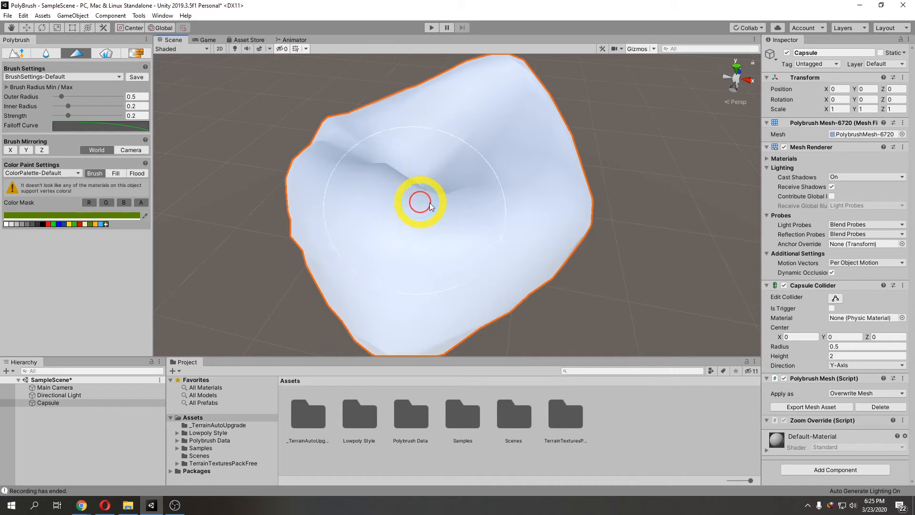
pyautogui.scroll(-2, 448, 202)
pyautogui.keyDown('alt'); pyautogui.moveTo(448, 203); pyautogui.dragTo(402, 207); pyautogui.keyUp('alt')
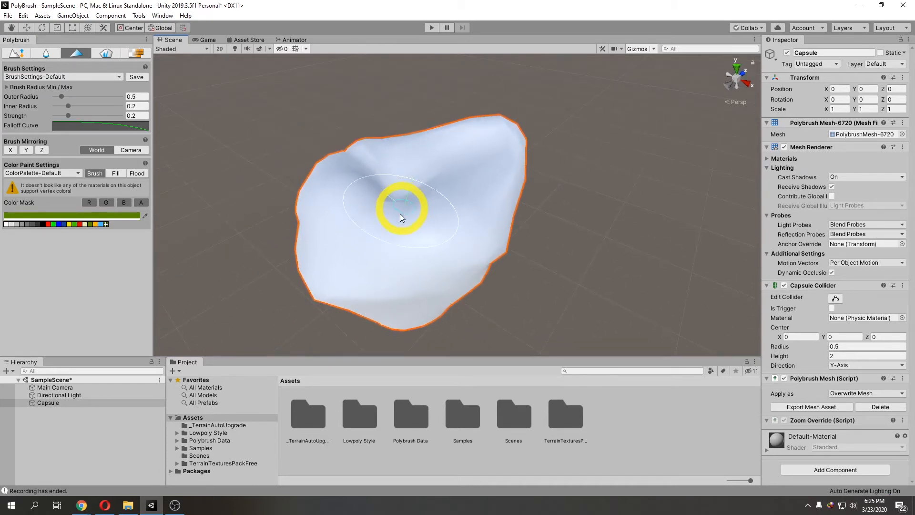
pyautogui.click(73, 425)
pyautogui.rightClick(72, 425)
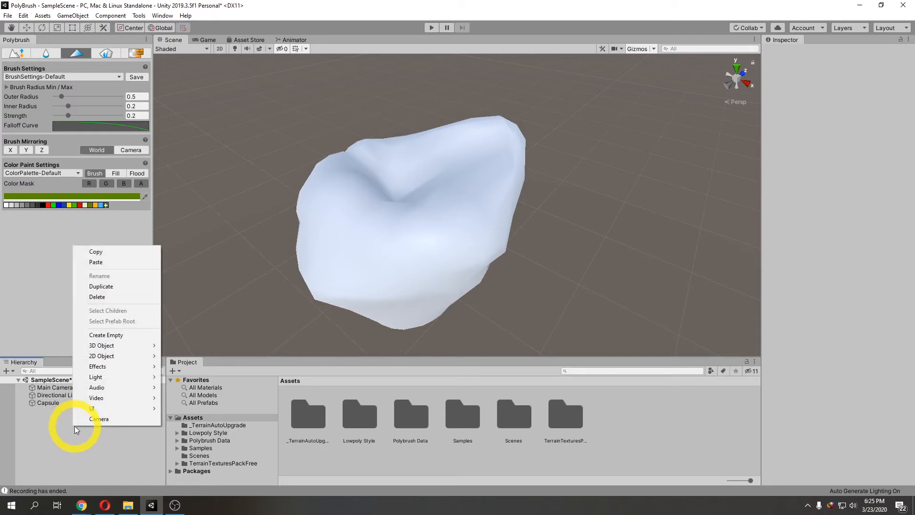
pyautogui.moveTo(126, 346)
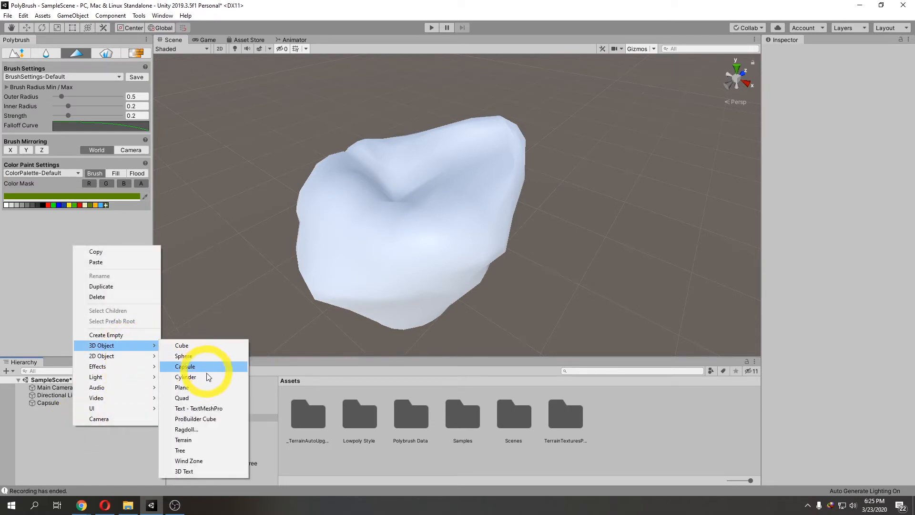
pyautogui.click(132, 441)
# Step: Open the ProBuilder window and choose Torus as the new shape
pyautogui.click(141, 17)
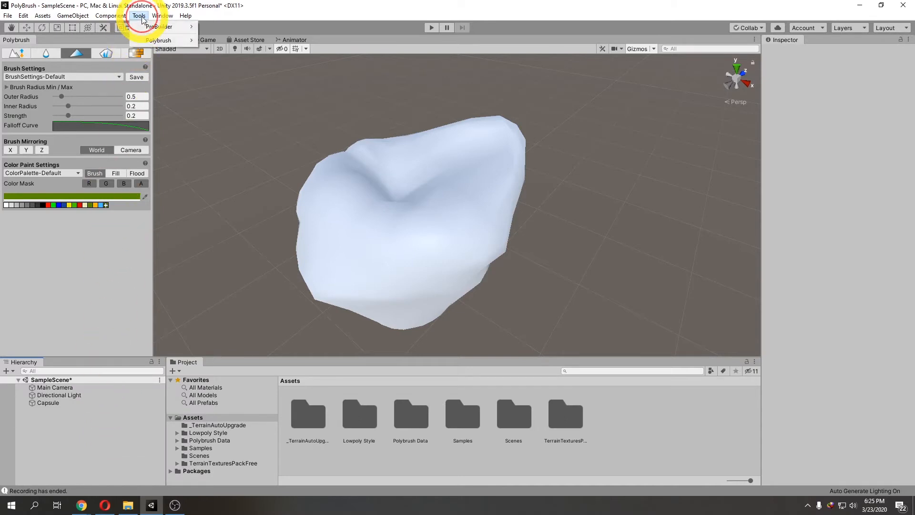
pyautogui.moveTo(159, 26)
pyautogui.click(239, 30)
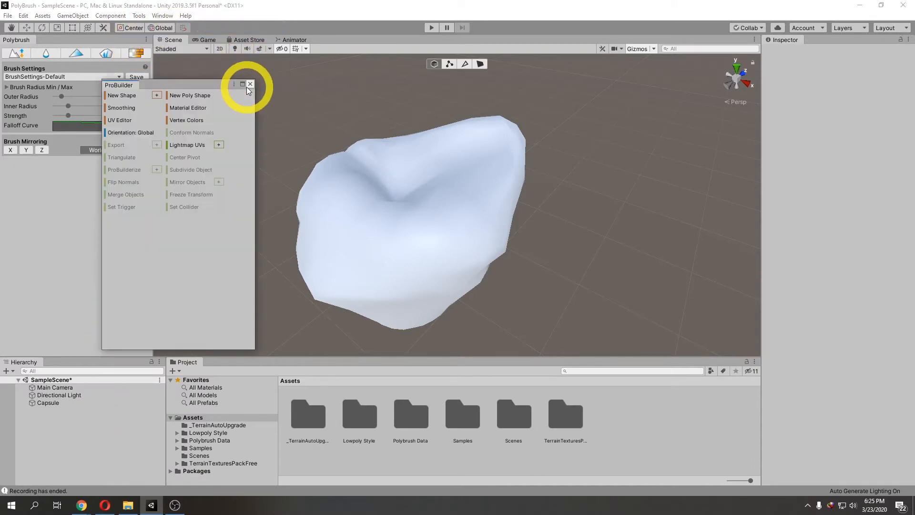
pyautogui.click(156, 95)
pyautogui.click(175, 86)
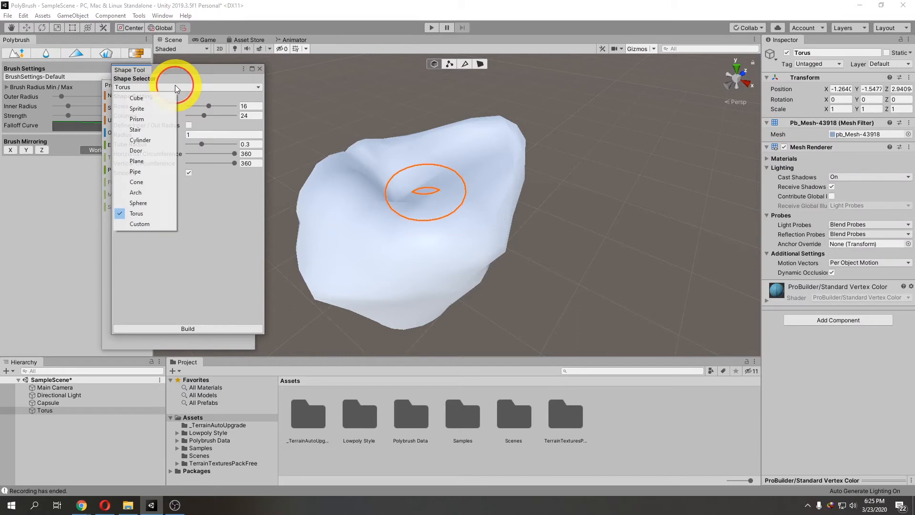
pyautogui.click(138, 213)
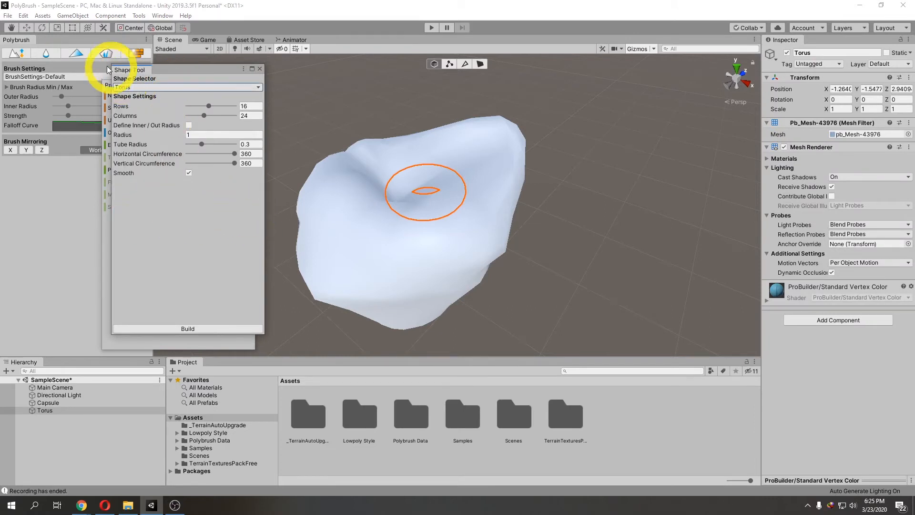
# Step: Move the torus beside the rock, build it, and close the ProBuilder windows
pyautogui.click(27, 28)
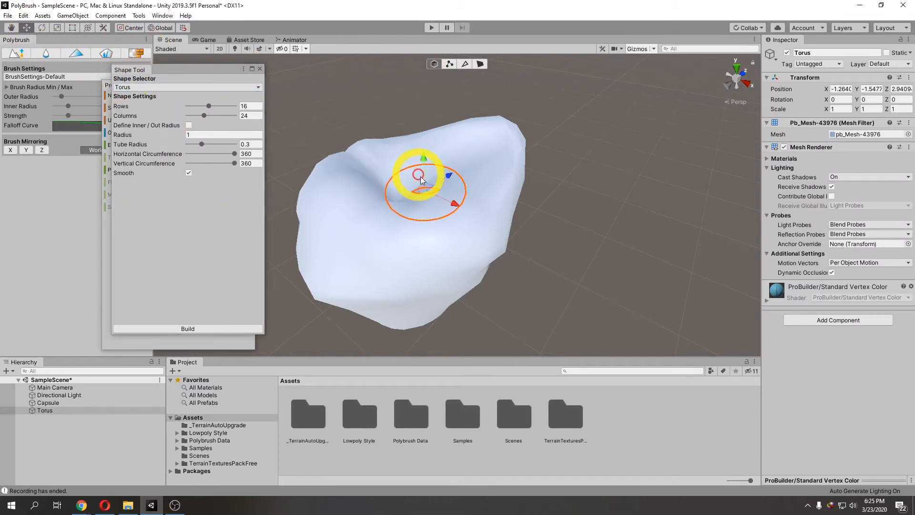
pyautogui.moveTo(421, 177); pyautogui.dragTo(540, 261)
pyautogui.moveTo(540, 261); pyautogui.dragTo(453, 260, button='right')
pyautogui.moveTo(508, 219); pyautogui.dragTo(509, 126)
pyautogui.moveTo(434, 166); pyautogui.dragTo(443, 204, button='right')
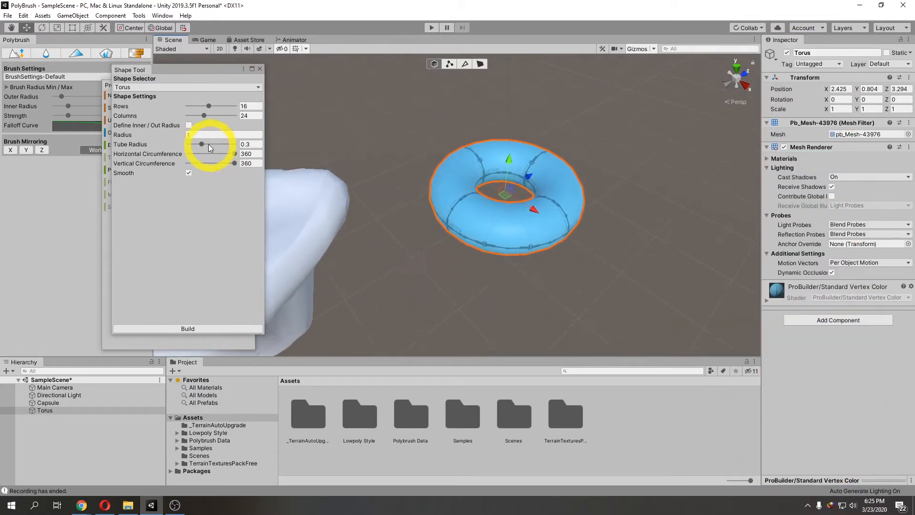
pyautogui.click(216, 328)
pyautogui.click(260, 69)
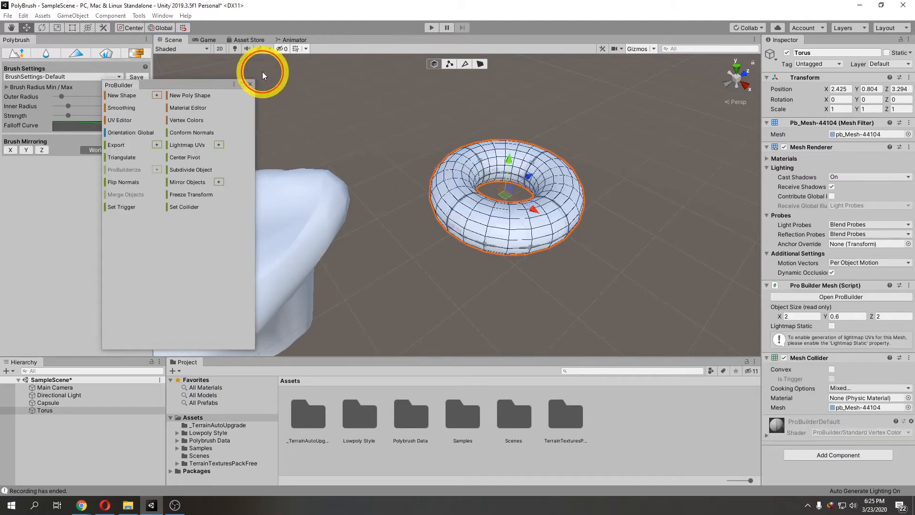
pyautogui.click(247, 84)
# Step: Pick yellow in the Color Paint palette, set the strength to 1, and paint the torus yellow
pyautogui.press('f')
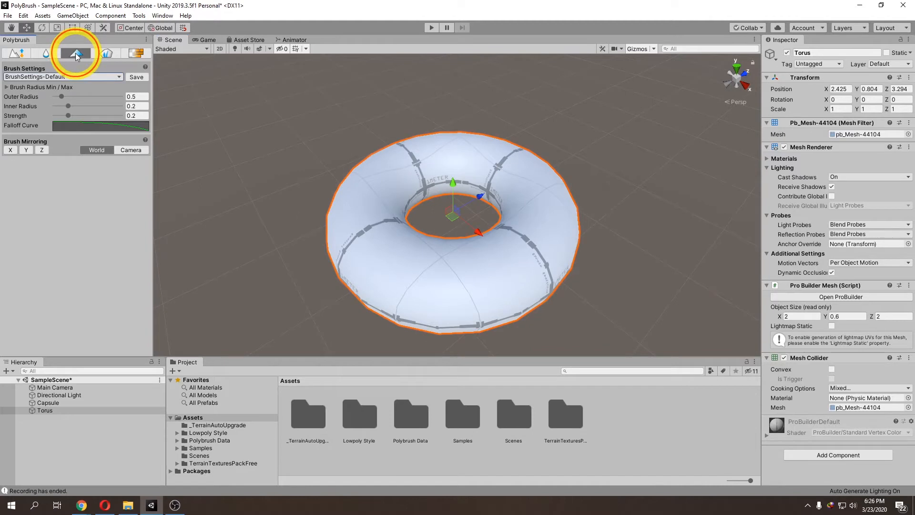
pyautogui.click(77, 53)
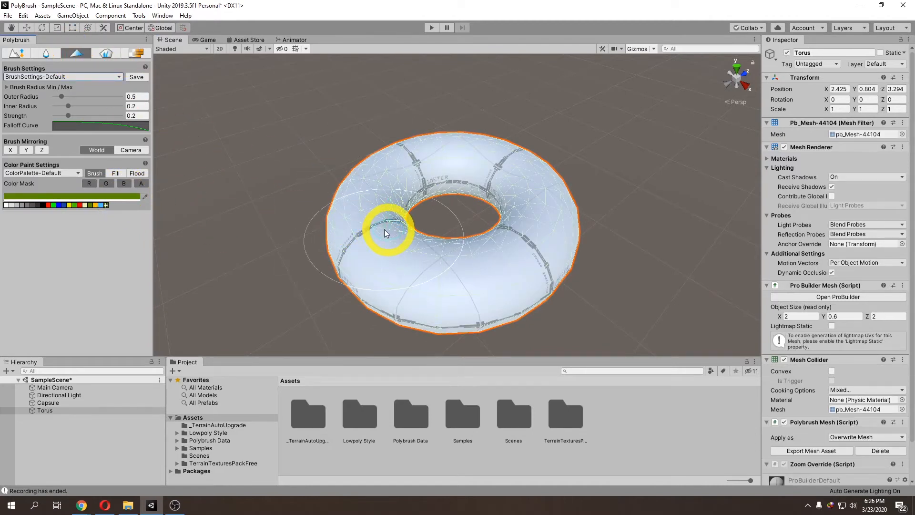
pyautogui.click(97, 205)
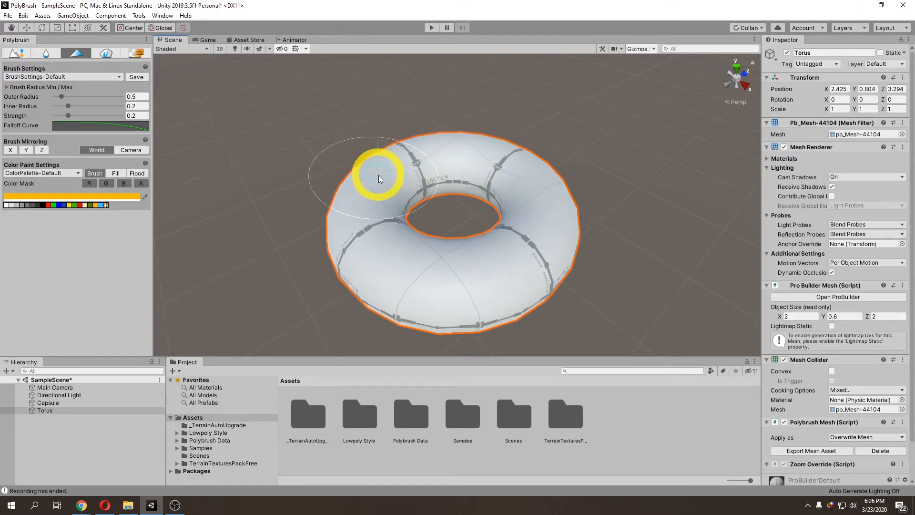
pyautogui.moveTo(68, 116); pyautogui.dragTo(120, 115)
pyautogui.moveTo(389, 245)
pyautogui.mouseDown()
pyautogui.moveTo(463, 276)
pyautogui.moveTo(550, 237)
pyautogui.moveTo(523, 172)
pyautogui.moveTo(436, 156)
pyautogui.moveTo(371, 189)
pyautogui.mouseUp()
pyautogui.moveTo(424, 288); pyautogui.dragTo(410, 268, button='right')
pyautogui.moveTo(430, 271); pyautogui.dragTo(387, 239, button='middle')
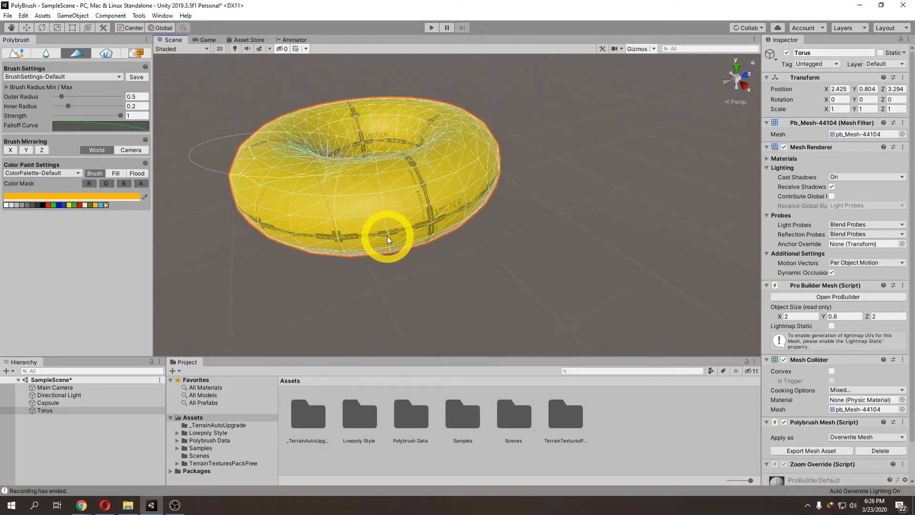
pyautogui.moveTo(388, 239); pyautogui.dragTo(372, 219, button='right')
pyautogui.moveTo(371, 219); pyautogui.dragTo(407, 243, button='middle')
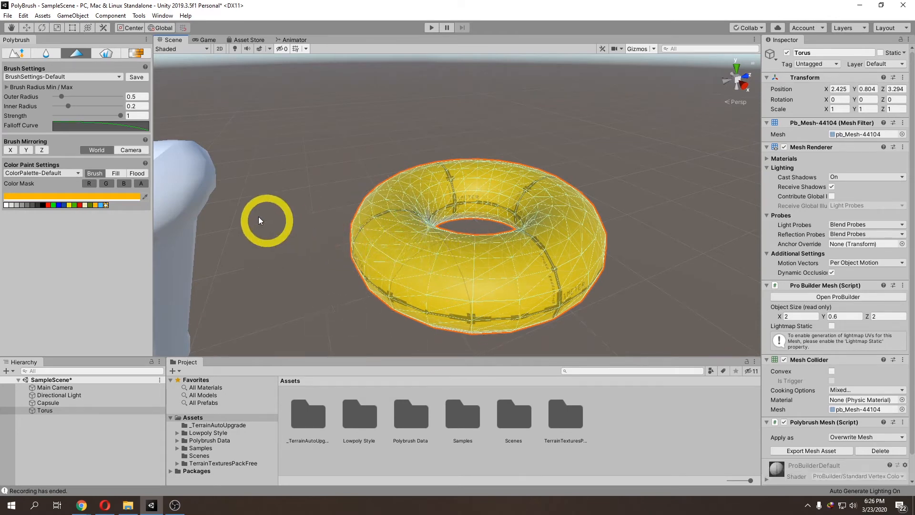
# Step: Switch Color Paint to Fill mode, set the colour to pink F653E5, and fill faces across the torus's front
pyautogui.click(115, 175)
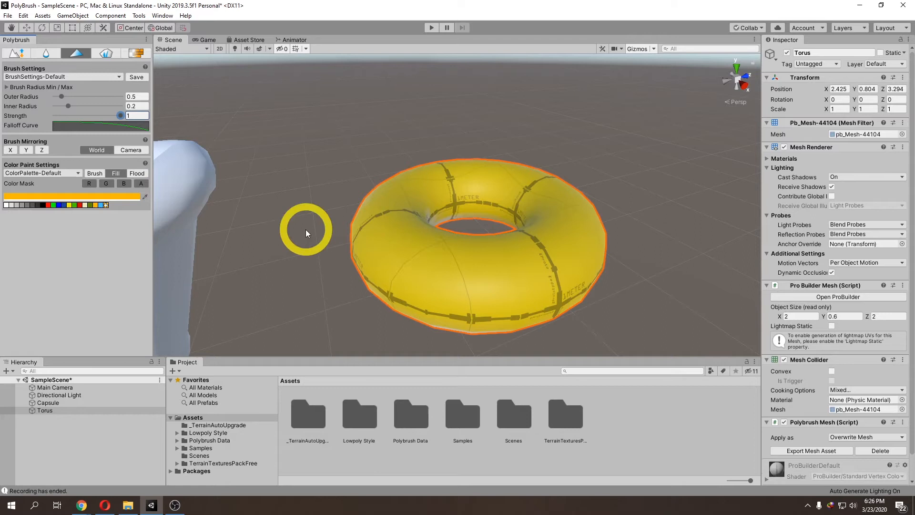
pyautogui.click(111, 198)
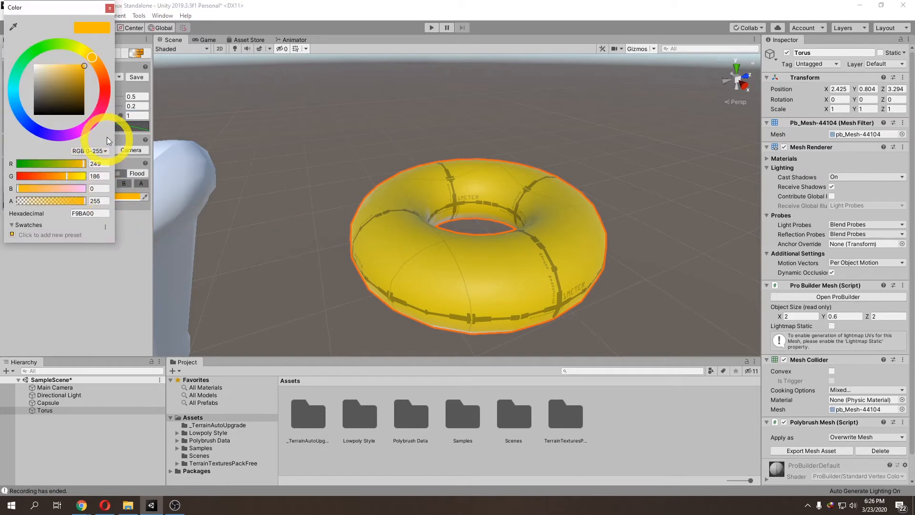
pyautogui.click(101, 116)
pyautogui.moveTo(91, 129); pyautogui.dragTo(90, 128)
pyautogui.moveTo(75, 79); pyautogui.dragTo(72, 66)
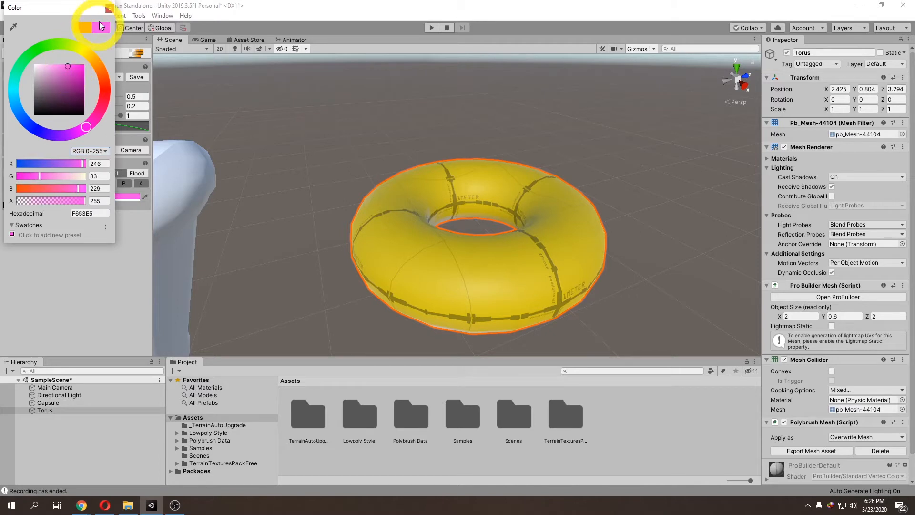
pyautogui.click(110, 8)
pyautogui.click(406, 234)
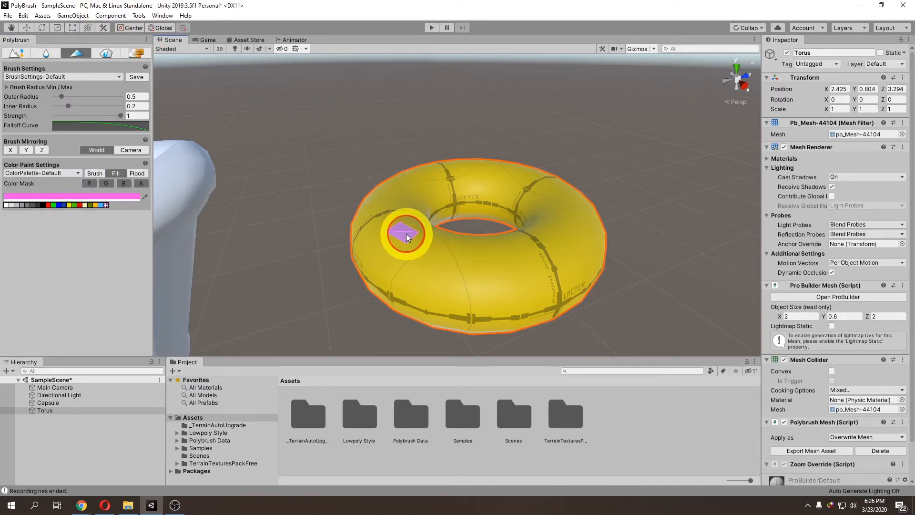
pyautogui.moveTo(428, 247)
pyautogui.mouseDown()
pyautogui.moveTo(396, 243)
pyautogui.moveTo(465, 255)
pyautogui.mouseUp()
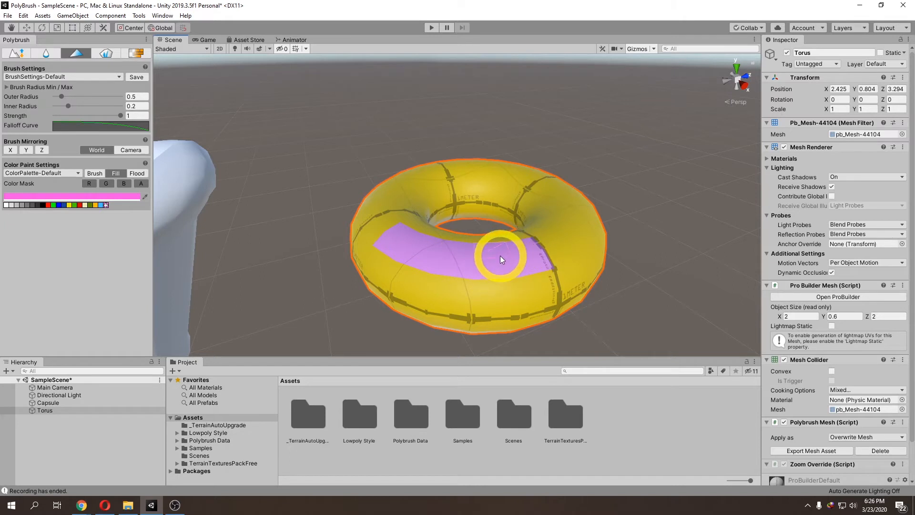
# Step: Switch to Flood mode, pick yellow from the palette, and flood the whole torus yellow
pyautogui.click(138, 174)
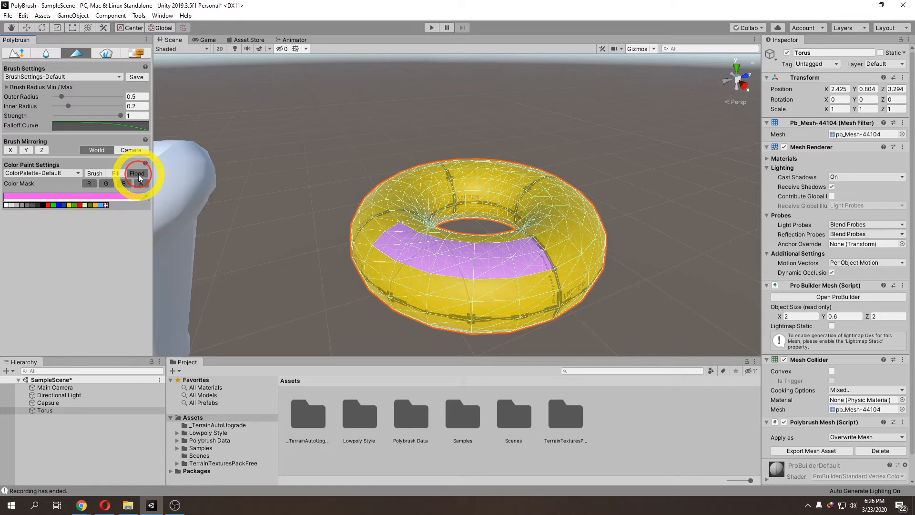
pyautogui.click(96, 205)
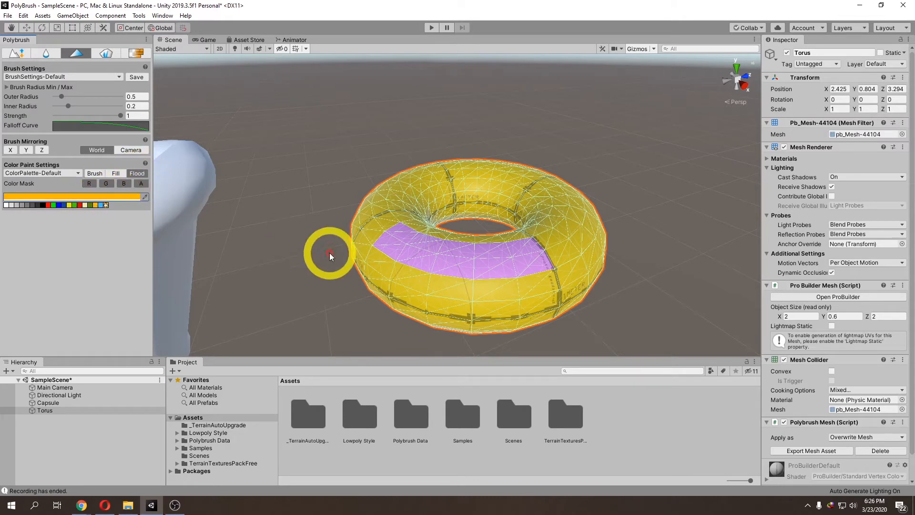
pyautogui.click(459, 180)
pyautogui.moveTo(437, 263); pyautogui.dragTo(481, 286, button='right')
pyautogui.moveTo(480, 287); pyautogui.dragTo(416, 236, button='middle')
pyautogui.moveTo(345, 204); pyautogui.dragTo(346, 230, button='right')
pyautogui.moveTo(346, 229); pyautogui.dragTo(397, 266, button='middle')
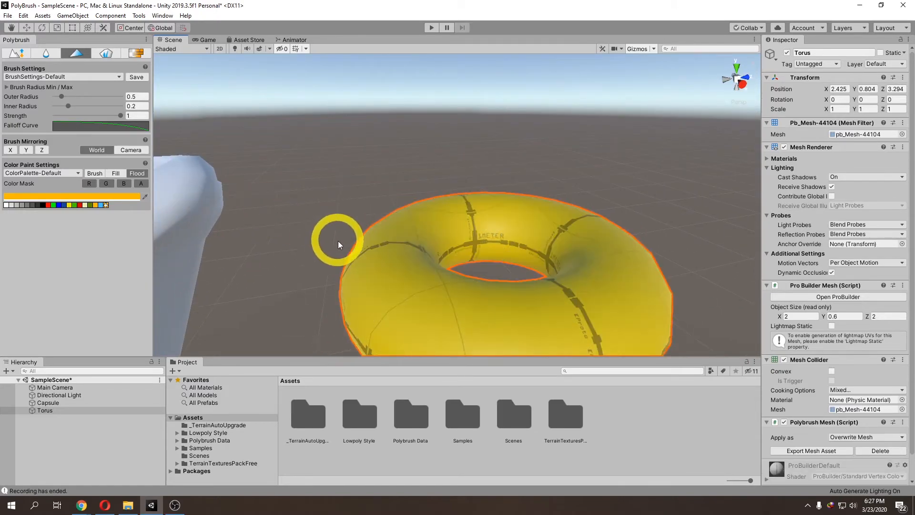
# Step: Switch to Fill mode, set the paint colour to pink F67ADE, and fill faces on the torus
pyautogui.scroll(-3, 341, 241)
pyautogui.click(114, 174)
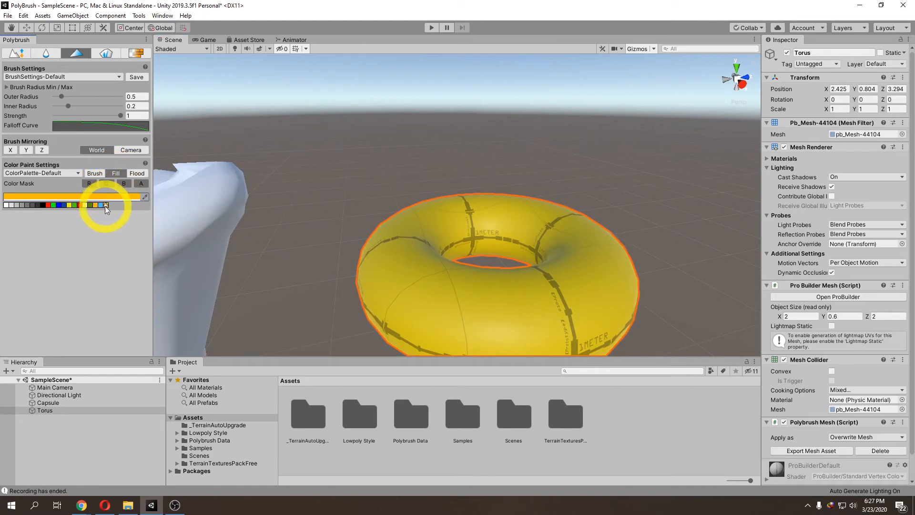
pyautogui.click(112, 197)
pyautogui.click(89, 124)
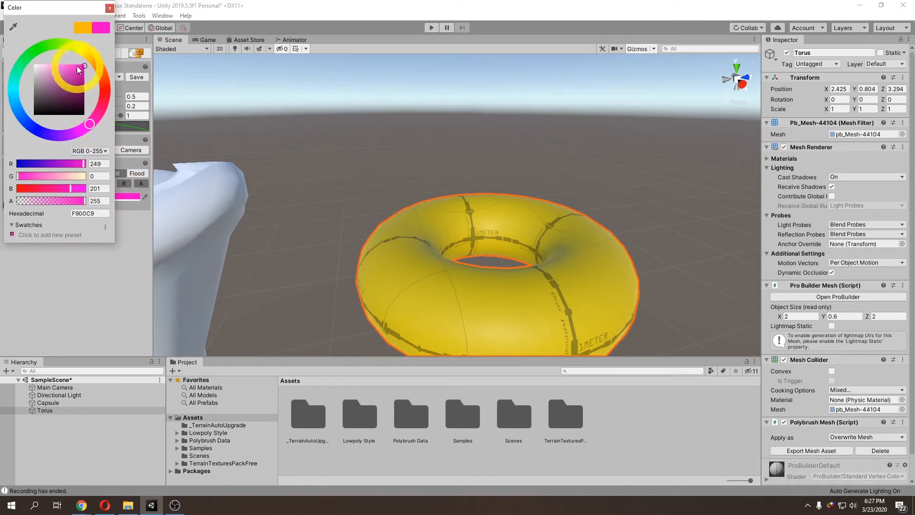
pyautogui.moveTo(65, 67); pyautogui.dragTo(59, 67)
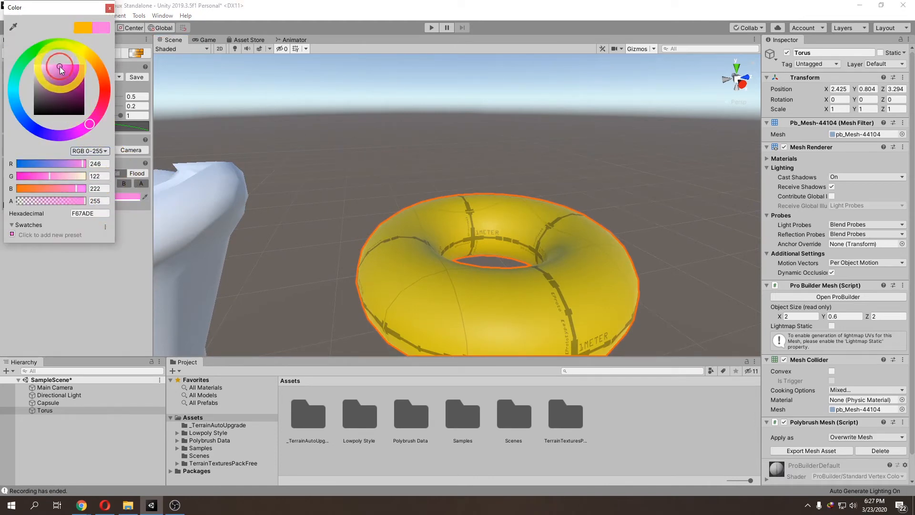
pyautogui.click(109, 8)
pyautogui.moveTo(418, 258)
pyautogui.mouseDown()
pyautogui.moveTo(442, 293)
pyautogui.moveTo(436, 272)
pyautogui.moveTo(395, 261)
pyautogui.moveTo(431, 282)
pyautogui.moveTo(499, 288)
pyautogui.moveTo(576, 250)
pyautogui.moveTo(558, 220)
pyautogui.moveTo(491, 203)
pyautogui.moveTo(419, 212)
pyautogui.moveTo(393, 227)
pyautogui.mouseUp()
# Step: Switch to Brush mode and paint the rest of the torus's upper surface pink
pyautogui.click(94, 173)
pyautogui.moveTo(407, 241)
pyautogui.mouseDown(button='right')
pyautogui.moveTo(432, 286)
pyautogui.moveTo(466, 274)
pyautogui.moveTo(433, 273)
pyautogui.mouseUp(button='right')
pyautogui.click(407, 276)
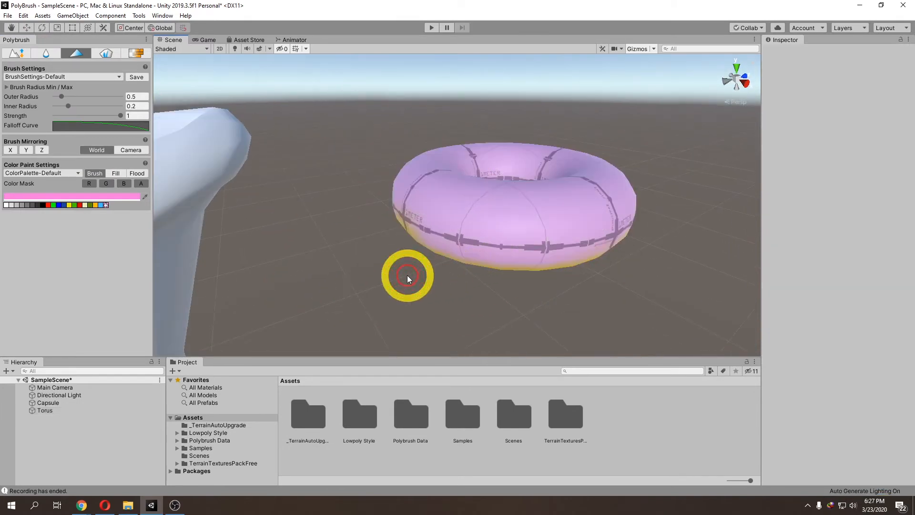
# Step: Select the sculpted rock and switch Polybrush to the Scatter Prefabs brush
pyautogui.scroll(-4, 391, 269)
pyautogui.moveTo(329, 255); pyautogui.dragTo(472, 274, button='middle')
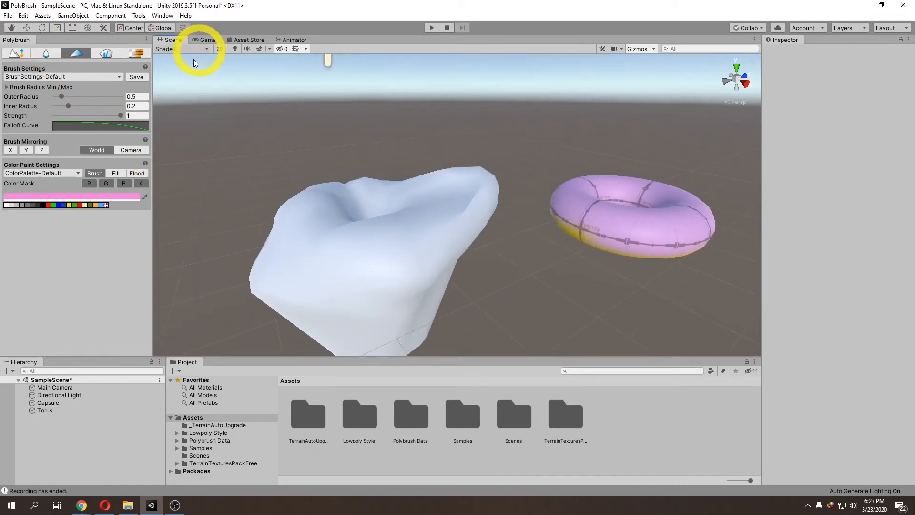
pyautogui.click(369, 257)
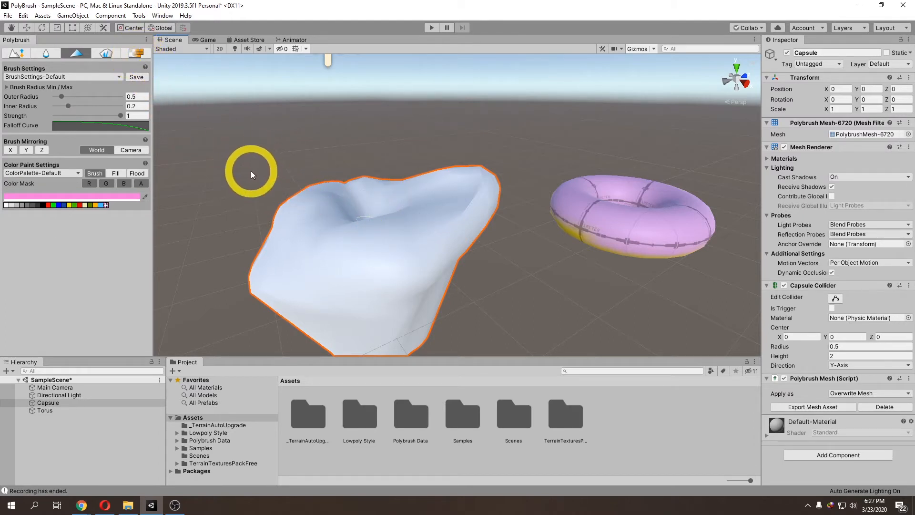
pyautogui.click(106, 54)
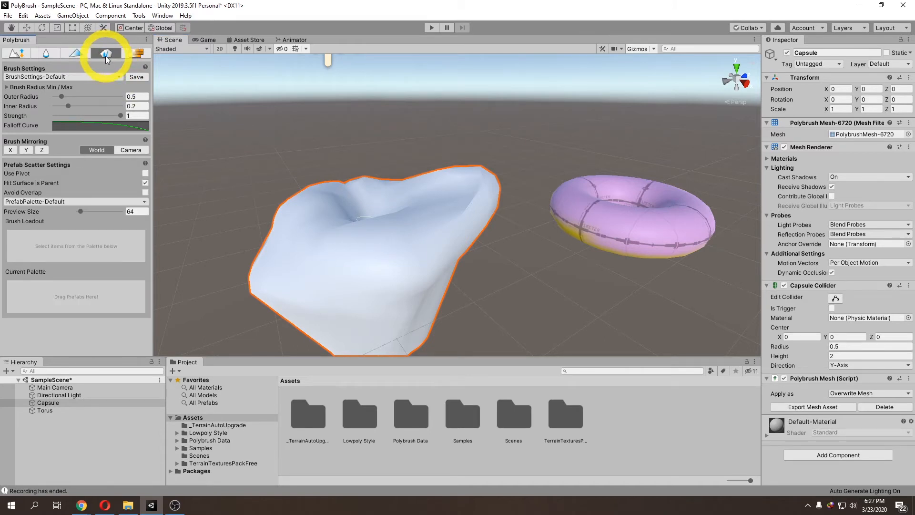
pyautogui.scroll(-1, 294, 222)
pyautogui.moveTo(294, 223); pyautogui.dragTo(315, 228, button='right')
pyautogui.moveTo(315, 227); pyautogui.dragTo(359, 247, button='middle')
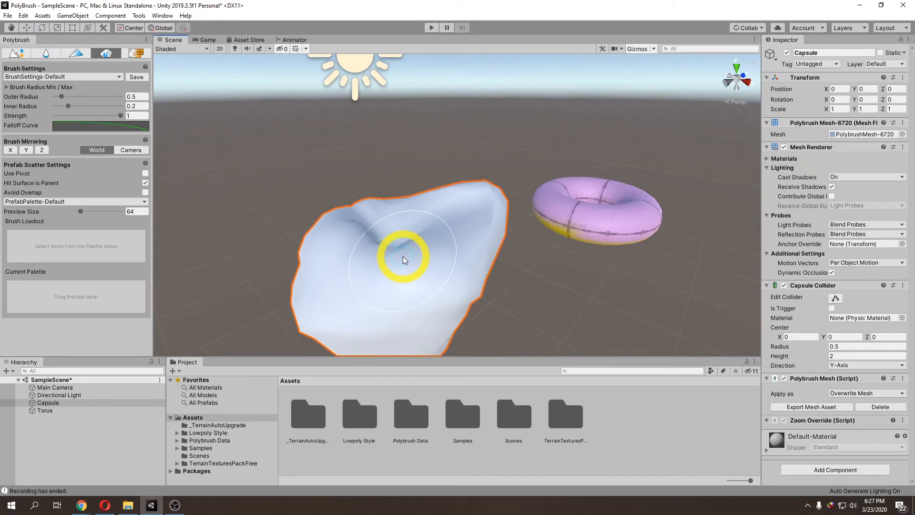
pyautogui.moveTo(402, 256); pyautogui.dragTo(373, 262)
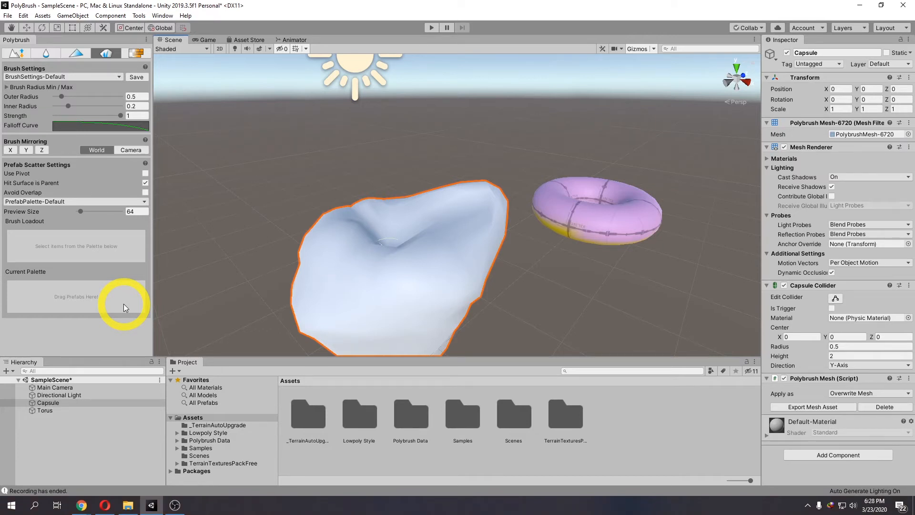
# Step: Switch to Chrome and review the Lowpoly Style Free Rocks and Plants and Terrain Textures Pack Free Asset Store pages, then return
pyautogui.click(91, 509)
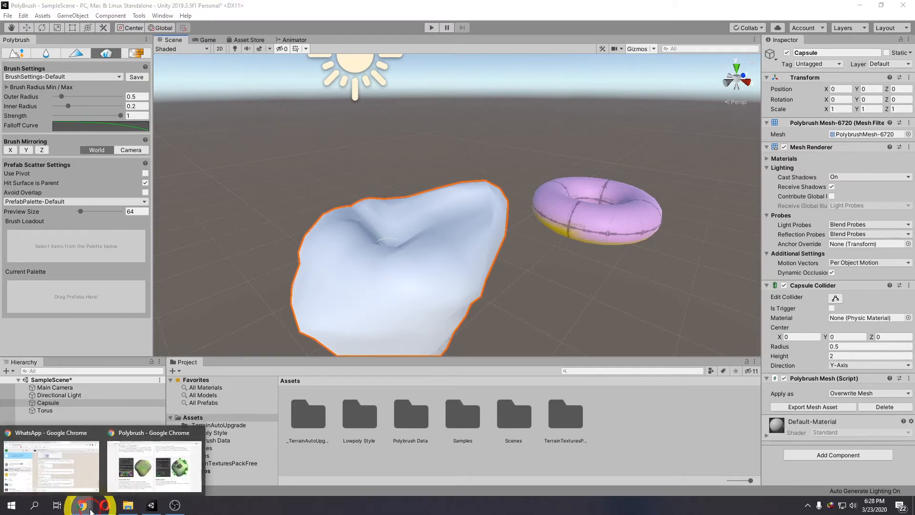
pyautogui.click(140, 472)
pyautogui.click(180, 12)
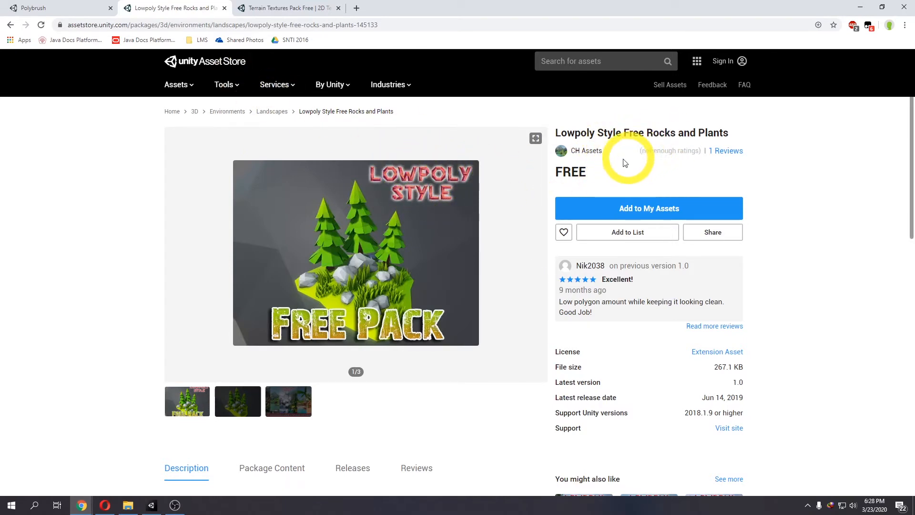
pyautogui.click(622, 205)
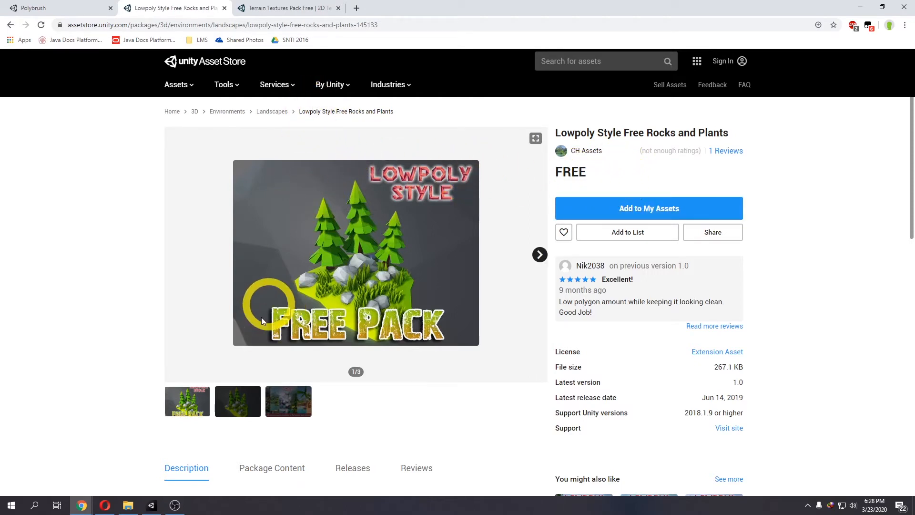
pyautogui.click(277, 14)
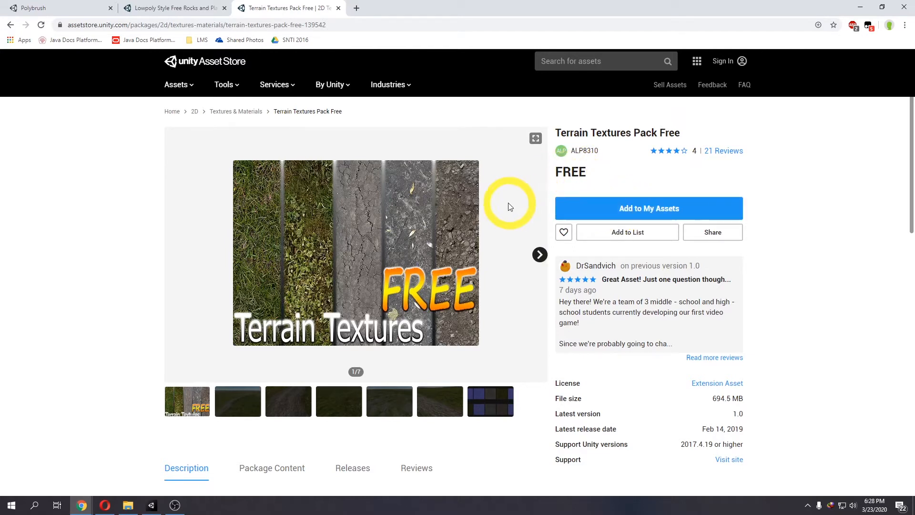
pyautogui.click(154, 505)
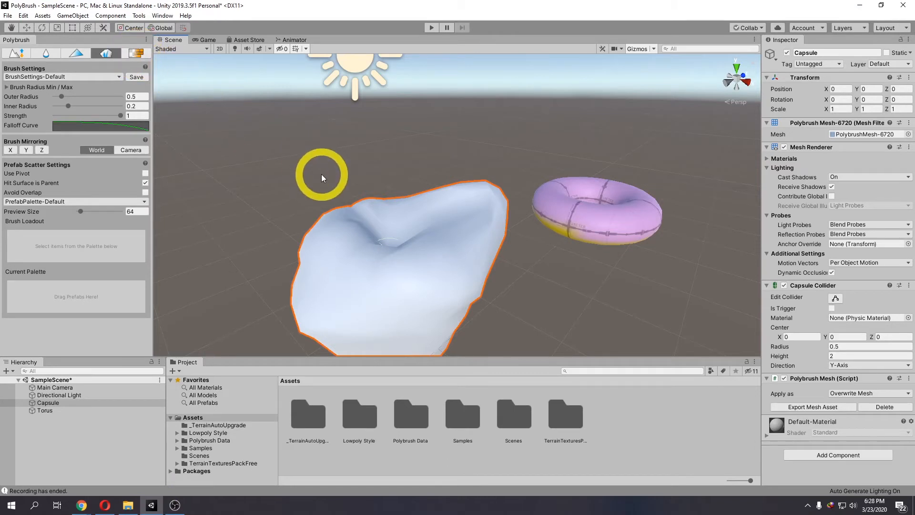
# Step: Browse the Lowpoly Style > Free Rocks and Plants > Prefabs folder and inspect its prefabs
pyautogui.click(221, 434)
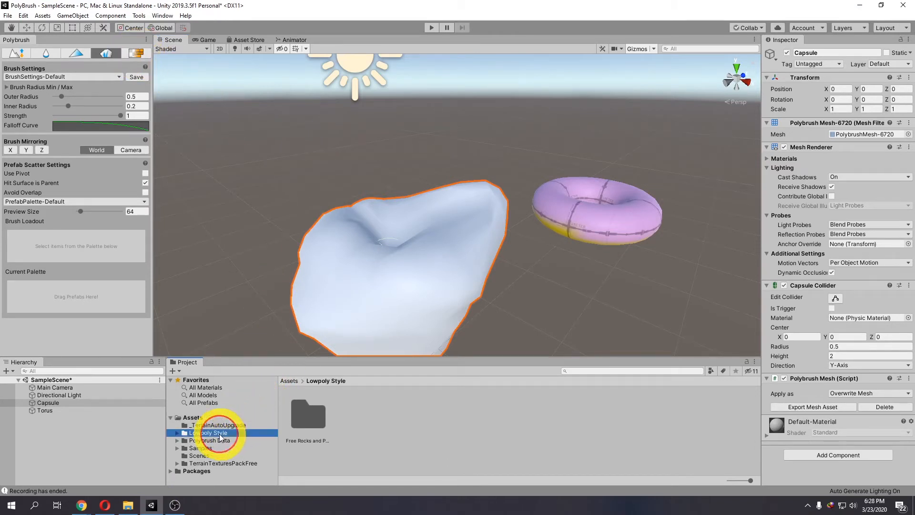
pyautogui.click(229, 464)
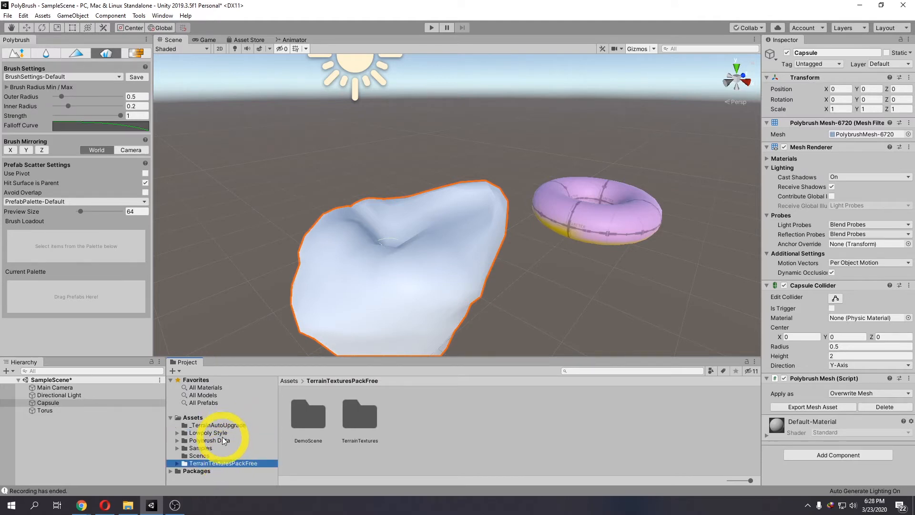
pyautogui.click(184, 432)
pyautogui.click(177, 433)
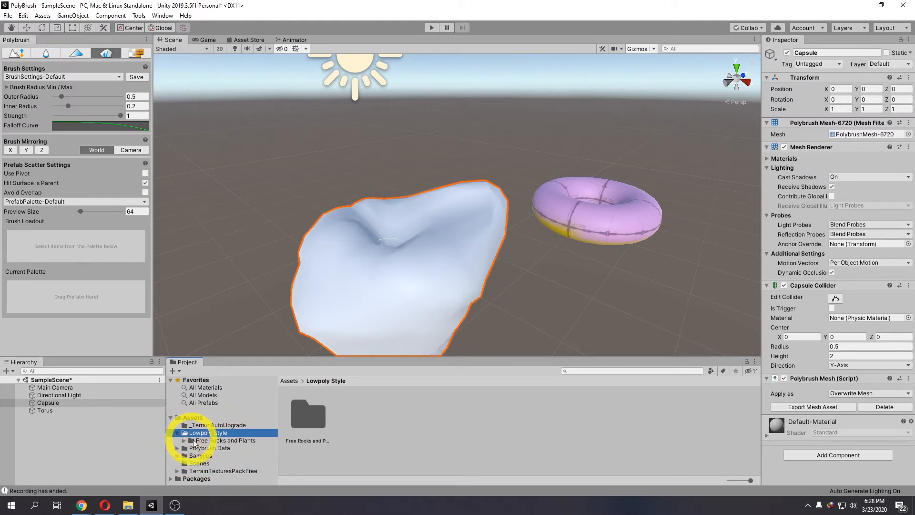
pyautogui.click(189, 441)
pyautogui.click(184, 441)
pyautogui.click(212, 463)
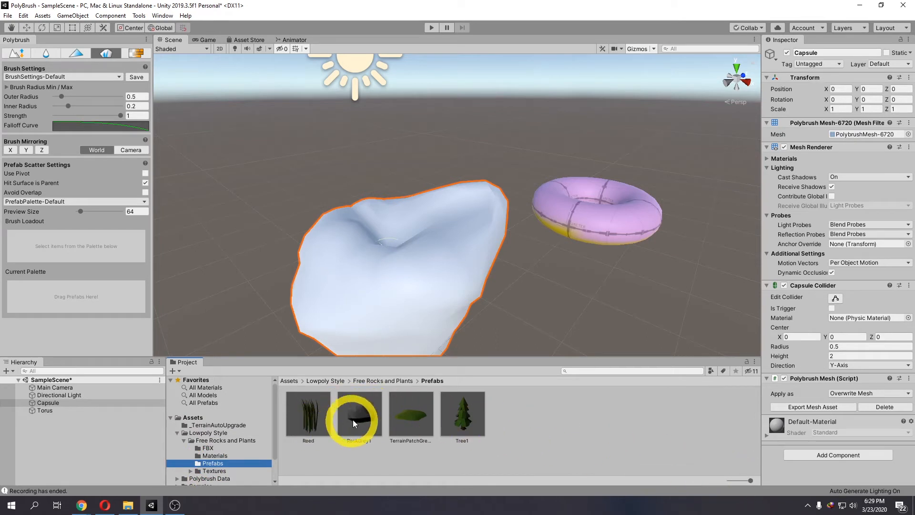
pyautogui.click(367, 419)
pyautogui.click(422, 425)
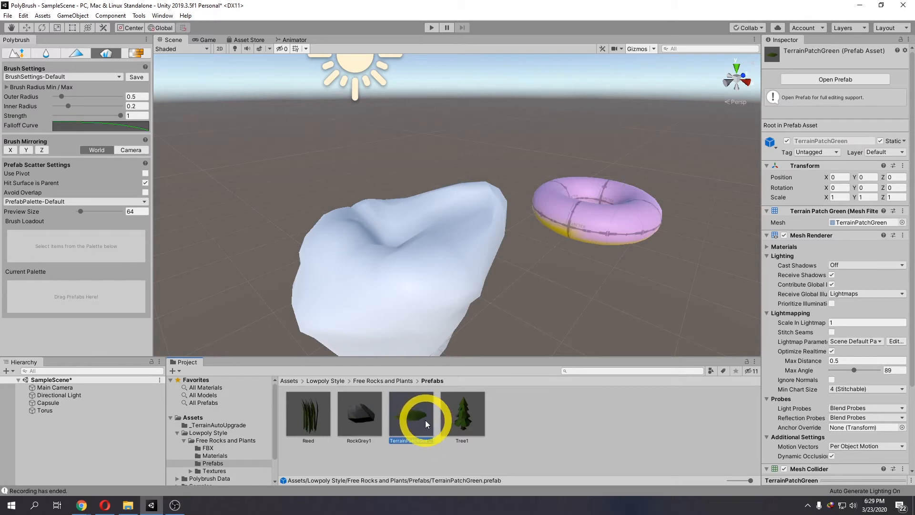
pyautogui.click(458, 420)
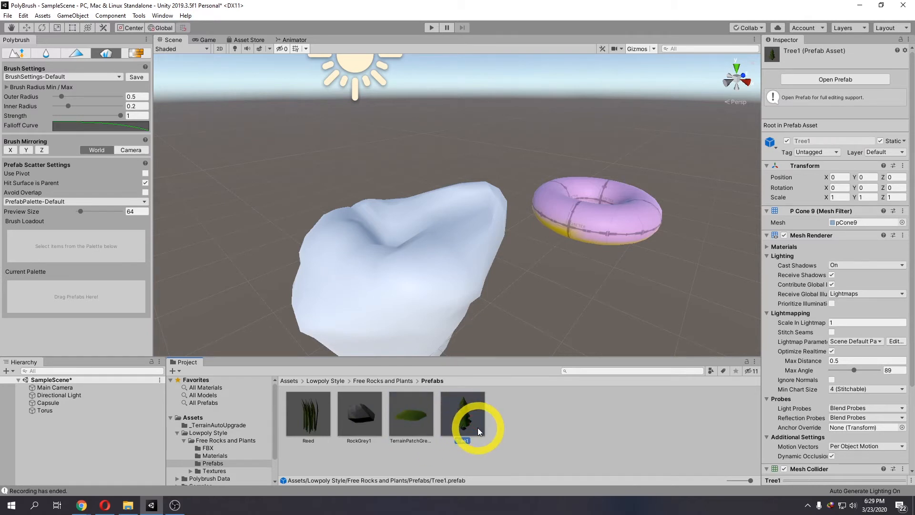
# Step: Add Reed, RockGrey1, TerrainPatchGreen and Tree1 to the scatter palette and load RockGrey1 into the brush
pyautogui.moveTo(476, 427); pyautogui.dragTo(34, 304)
pyautogui.moveTo(360, 413); pyautogui.dragTo(61, 302)
pyautogui.moveTo(411, 413); pyautogui.dragTo(92, 296)
pyautogui.moveTo(478, 428); pyautogui.dragTo(122, 302)
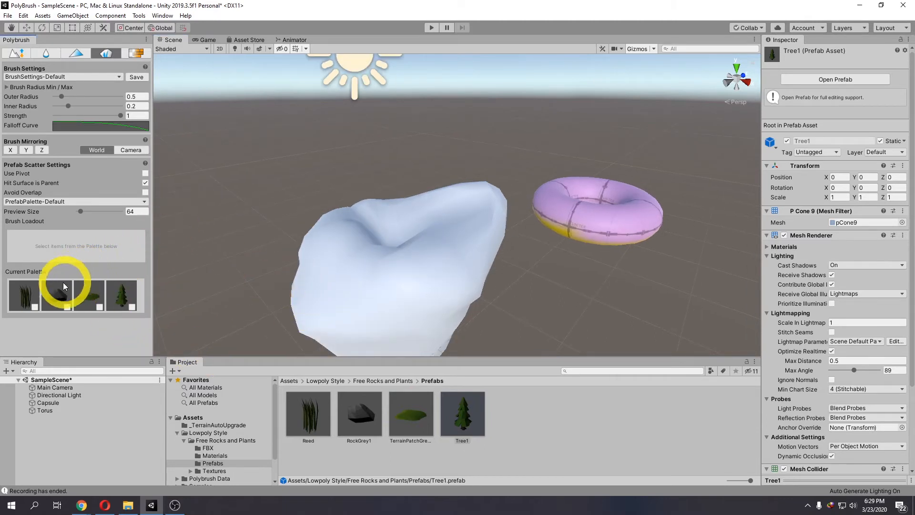
pyautogui.keyDown('alt'); pyautogui.moveTo(380, 263); pyautogui.dragTo(348, 283); pyautogui.keyUp('alt')
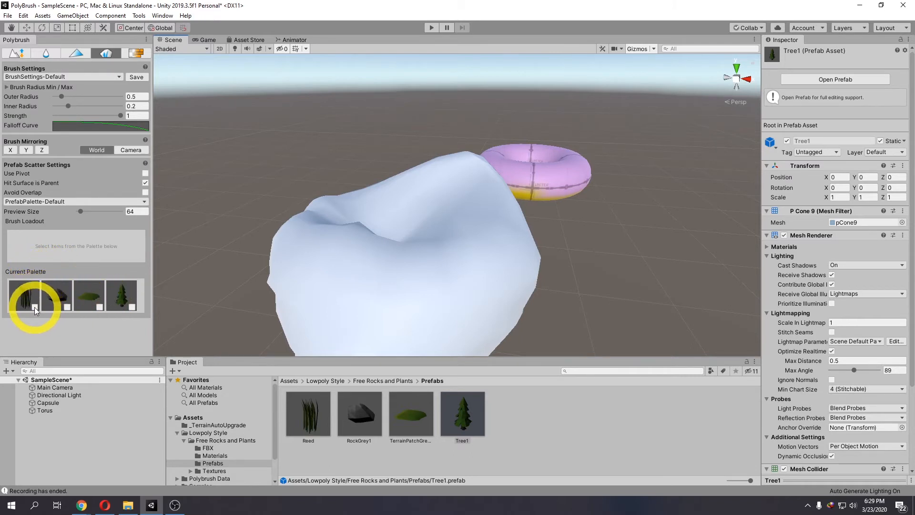
pyautogui.click(66, 307)
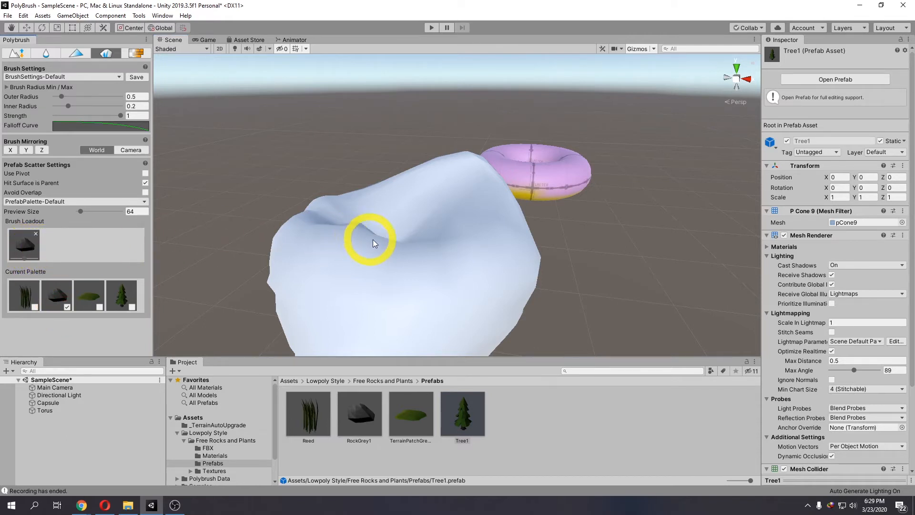
# Step: Scatter a RockGrey1 prefab onto the sculpted rock, then undo the scatter
pyautogui.click(396, 245)
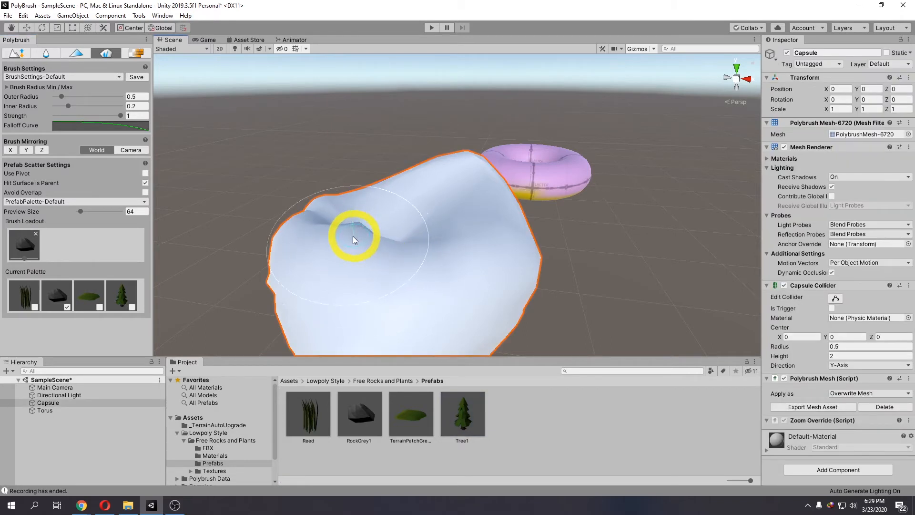
pyautogui.scroll(-1, 346, 236)
pyautogui.scroll(-4, 346, 236)
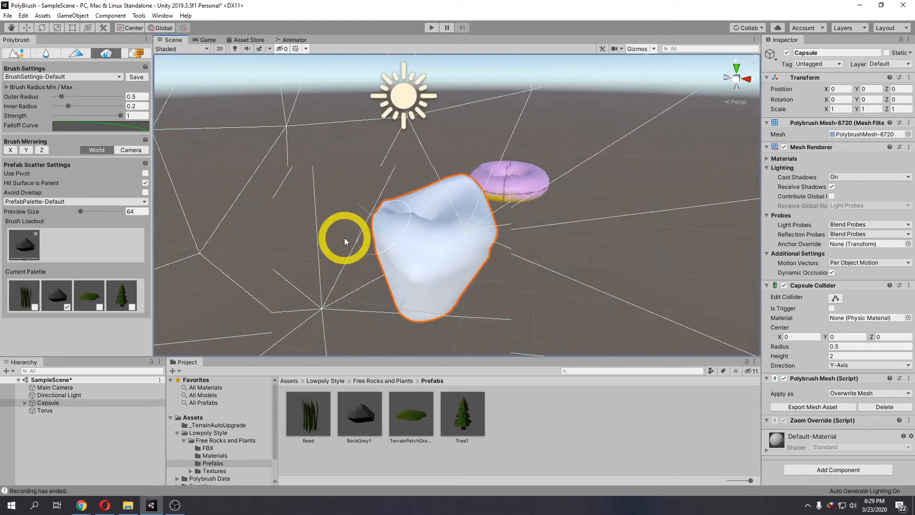
pyautogui.scroll(5, 345, 237)
pyautogui.scroll(-2, 362, 239)
pyautogui.moveTo(378, 241)
pyautogui.mouseDown(button='middle')
pyautogui.moveTo(341, 248)
pyautogui.moveTo(400, 255)
pyautogui.moveTo(357, 255)
pyautogui.mouseUp(button='middle')
pyautogui.scroll(-2, 369, 258)
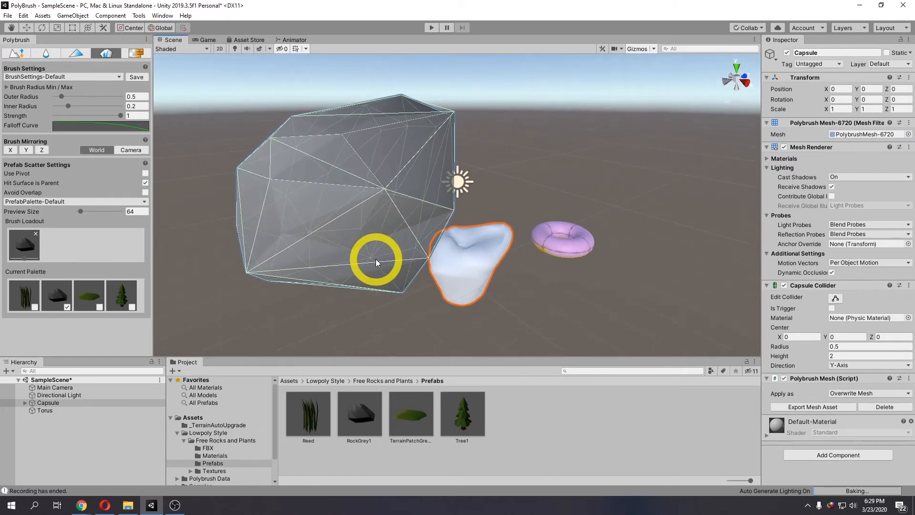
pyautogui.hotkey('ctrl', 'z')
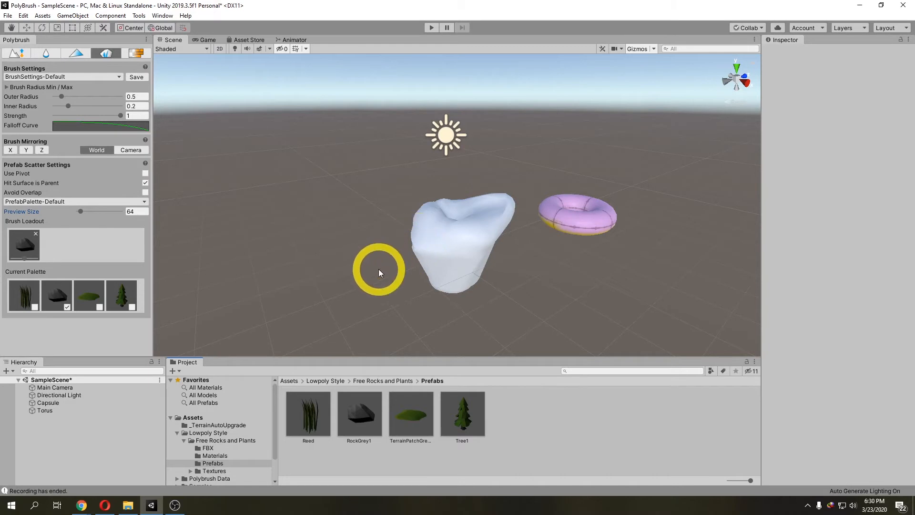
# Step: Select the sculpted rock and set its scale to 5 on X, Y and Z
pyautogui.click(441, 239)
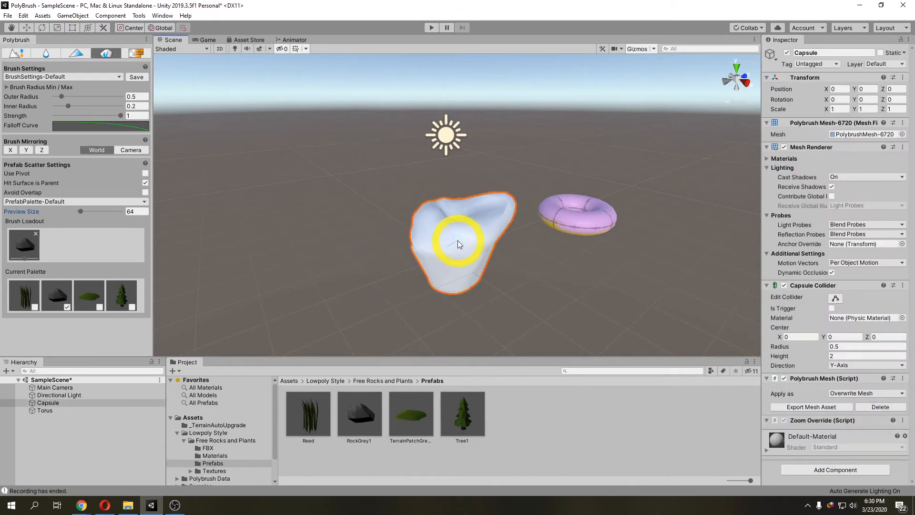
pyautogui.click(836, 109)
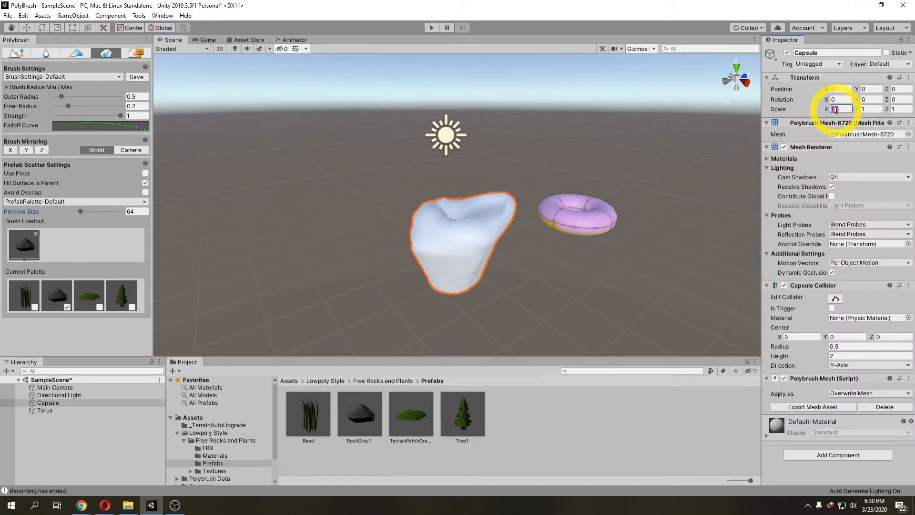
pyautogui.write('5')
pyautogui.click(870, 109)
pyautogui.write('5')
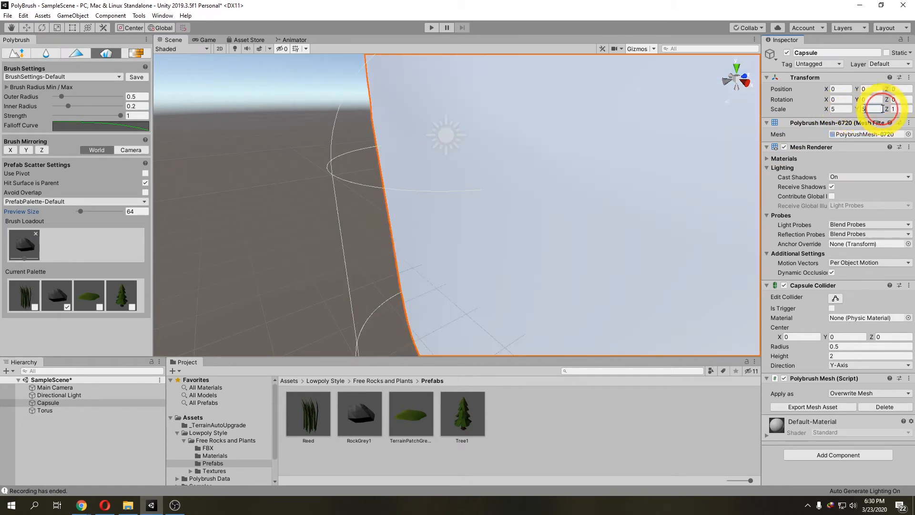
pyautogui.click(897, 108)
pyautogui.write('5')
pyautogui.scroll(-10, 656, 186)
pyautogui.moveTo(649, 186); pyautogui.dragTo(619, 206, button='right')
pyautogui.moveTo(618, 206); pyautogui.dragTo(413, 231, button='middle')
pyautogui.click(69, 410)
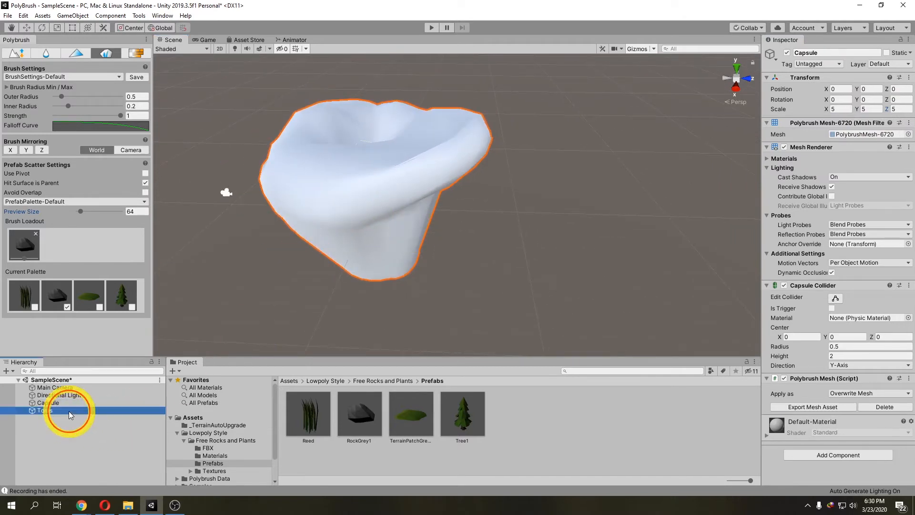
pyautogui.click(106, 52)
pyautogui.moveTo(446, 211); pyautogui.dragTo(740, 240)
pyautogui.click(630, 249)
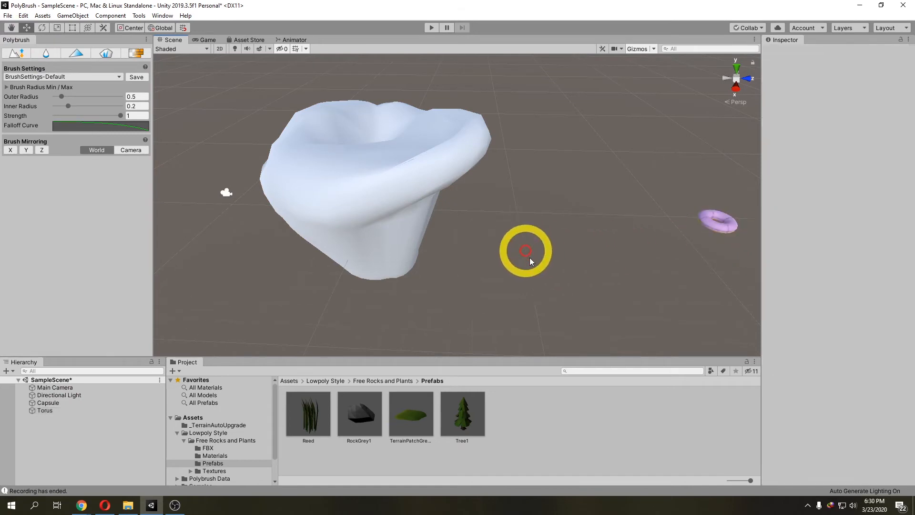
pyautogui.click(416, 189)
pyautogui.moveTo(417, 187); pyautogui.dragTo(421, 199, button='right')
pyautogui.scroll(3, 402, 239)
pyautogui.moveTo(421, 198); pyautogui.dragTo(421, 235, button='middle')
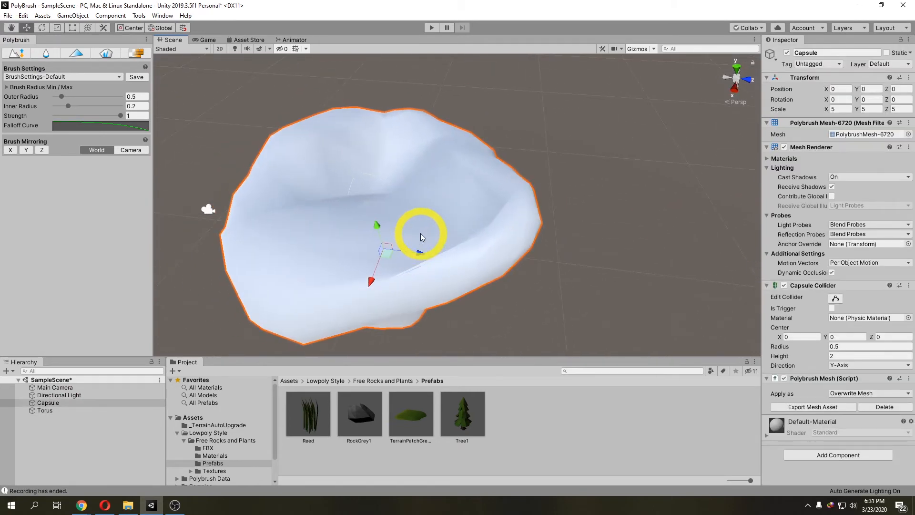
# Step: Reopen Prefab Scatter and toggle Reed and Tree1 into and back out of the brush loadout
pyautogui.click(104, 54)
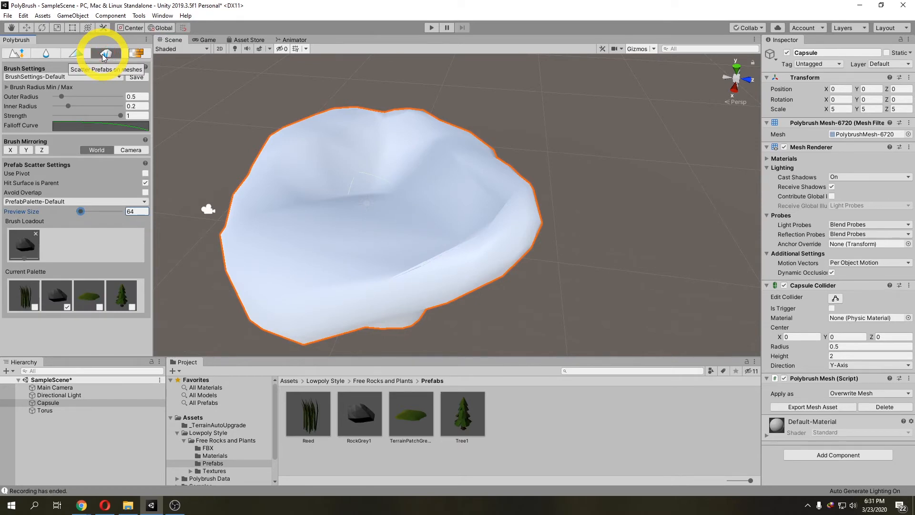
pyautogui.scroll(3, 286, 260)
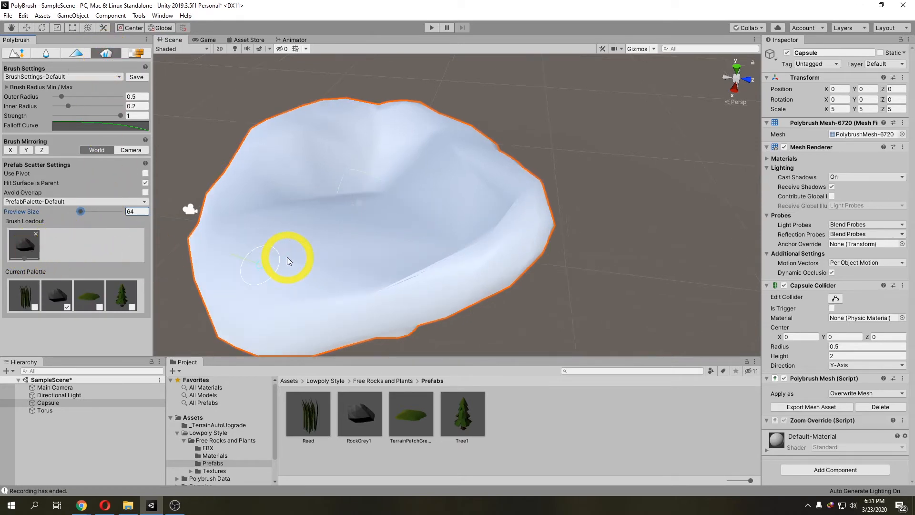
pyautogui.moveTo(286, 260); pyautogui.dragTo(305, 255, button='right')
pyautogui.moveTo(305, 255); pyautogui.dragTo(323, 249, button='middle')
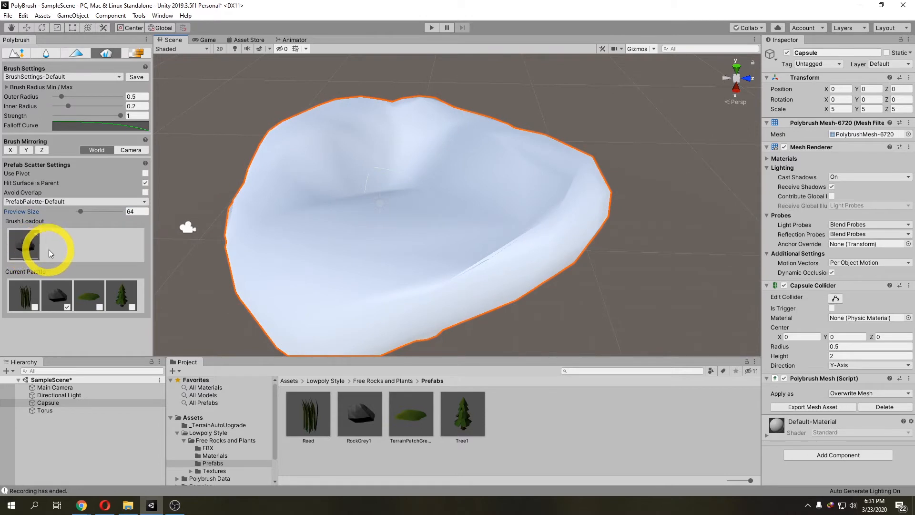
pyautogui.click(35, 308)
pyautogui.click(130, 309)
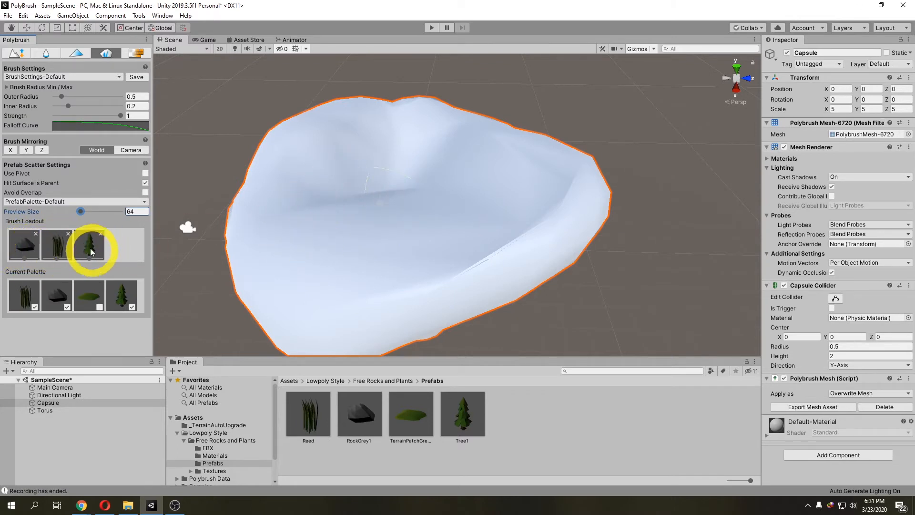
pyautogui.click(68, 233)
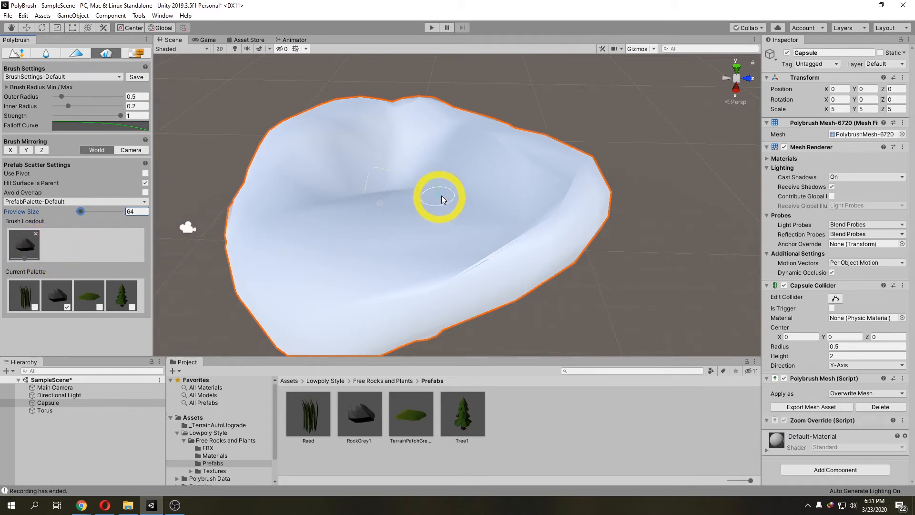
# Step: Try scattering a RockGrey1 prefab onto the rock's top, then undo it
pyautogui.click(497, 195)
pyautogui.scroll(-2, 490, 193)
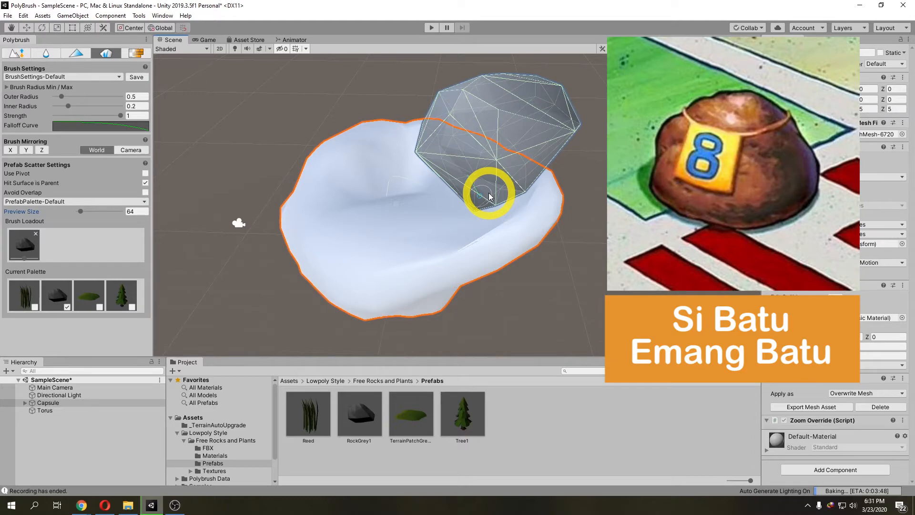
pyautogui.hotkey('ctrl', 'z')
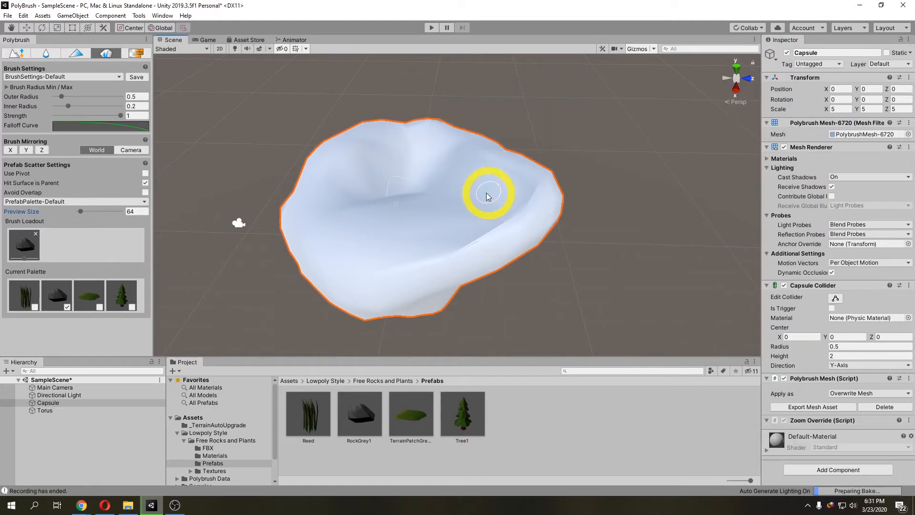
# Step: Select RockGrey1 in the palette and enable Uniform Scale in its placement settings
pyautogui.click(55, 288)
pyautogui.scroll(-3, 55, 288)
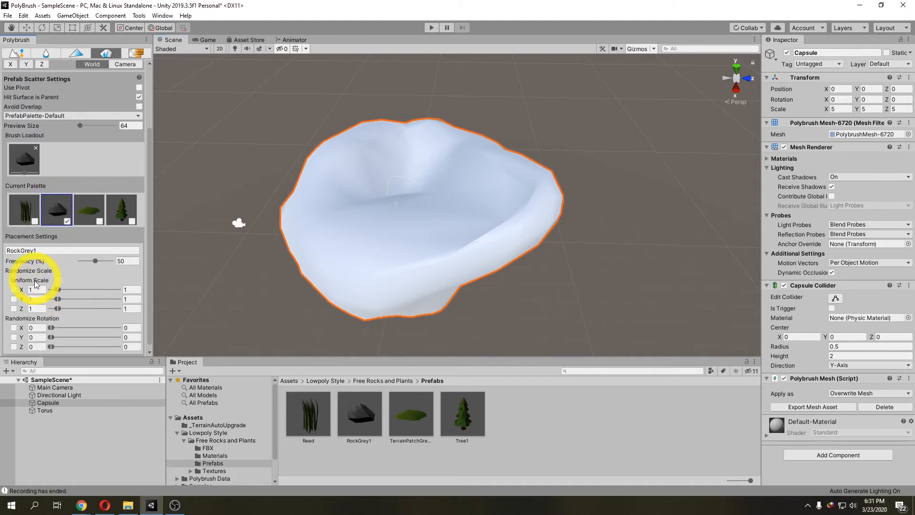
pyautogui.scroll(-1, 56, 288)
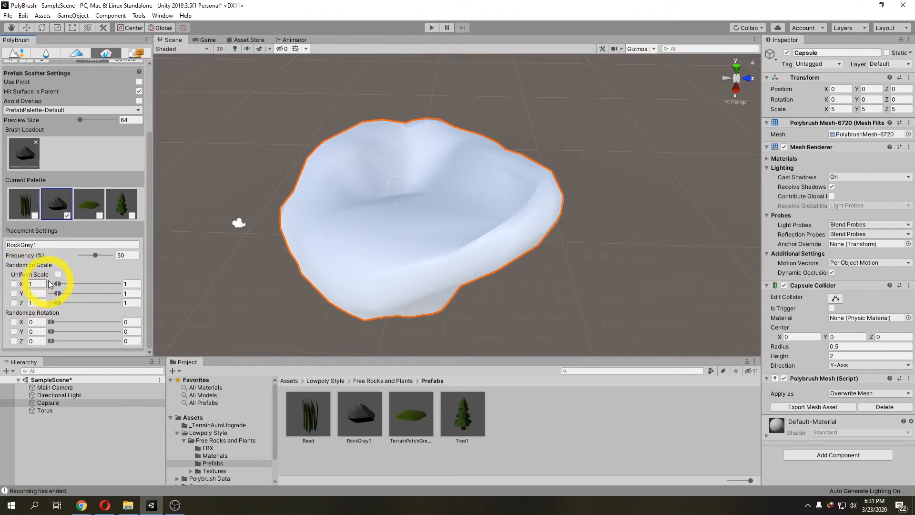
pyautogui.click(58, 275)
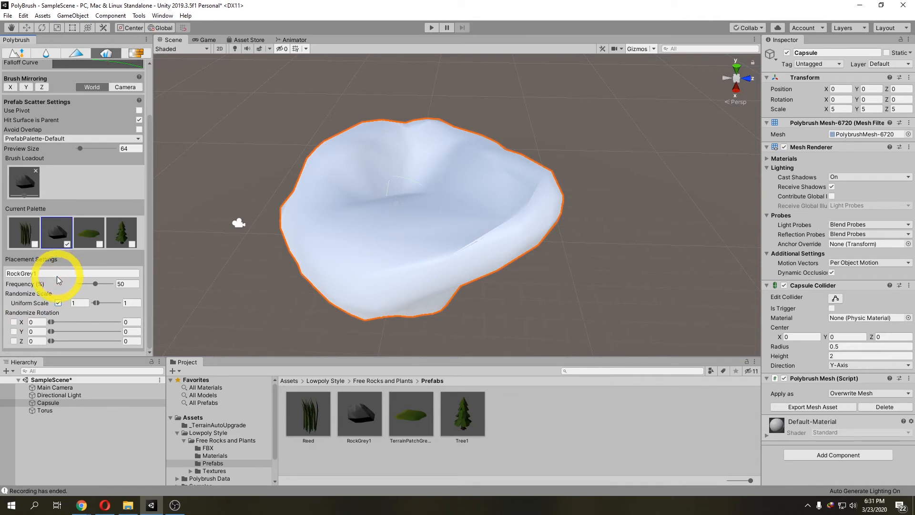
# Step: Try a RockGrey1 scatter with a 0.5 minimum uniform scale, then undo it
pyautogui.click(71, 303)
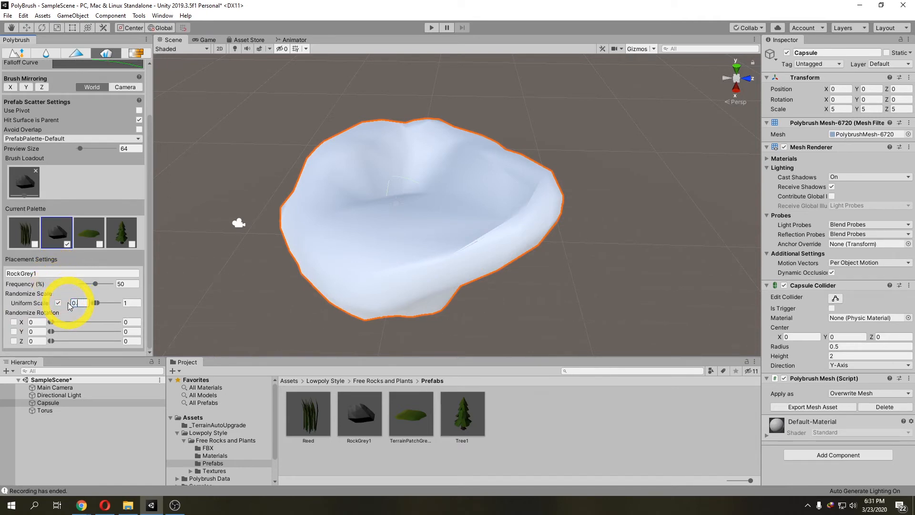
pyautogui.click(148, 268)
pyautogui.click(367, 233)
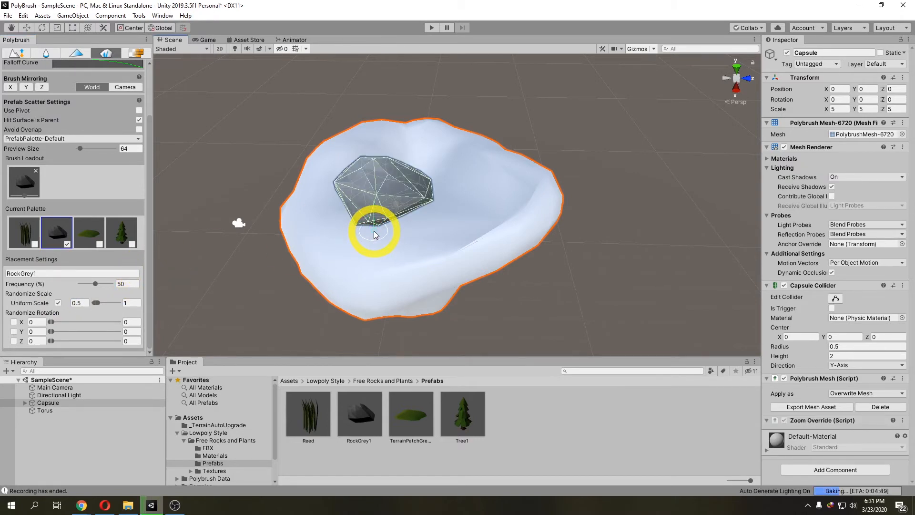
pyautogui.hotkey('ctrl', 'z')
# Step: Set RockGrey1's uniform scale range to 0.1 minimum and 0.5 maximum
pyautogui.click(88, 301)
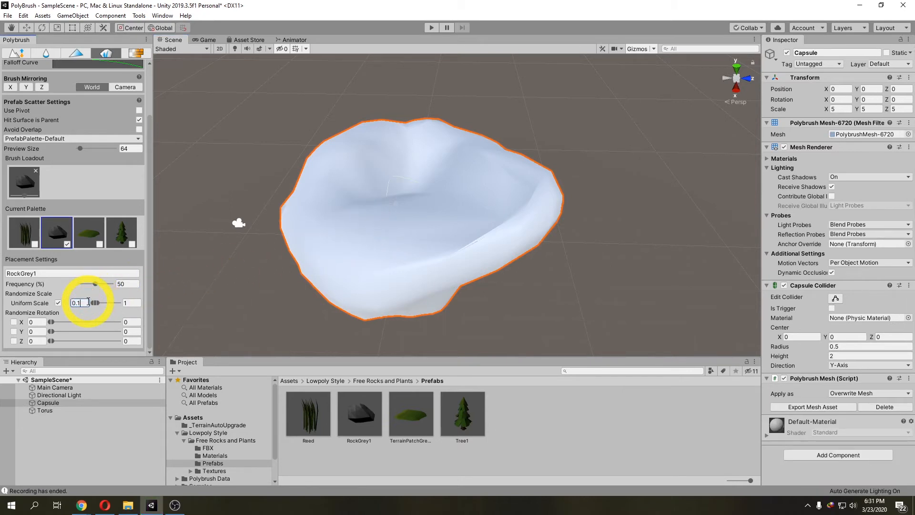
pyautogui.click(131, 301)
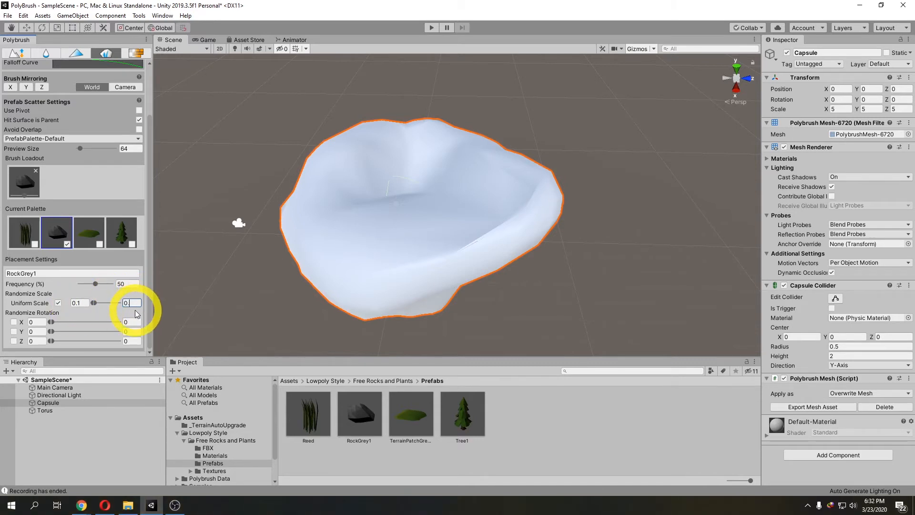
pyautogui.write('5')
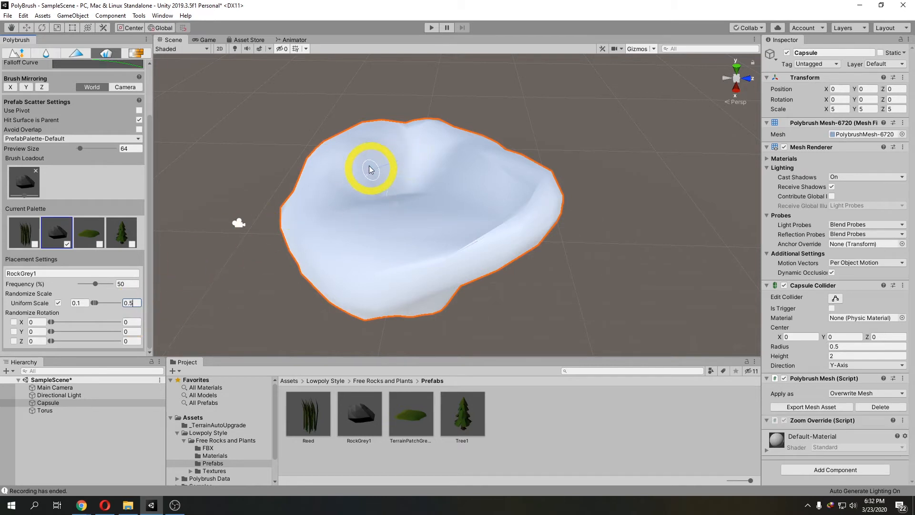
# Step: Scatter two small RockGrey1 rocks onto the top of the sculpted rock
pyautogui.click(355, 155)
pyautogui.click(324, 181)
pyautogui.click(345, 186)
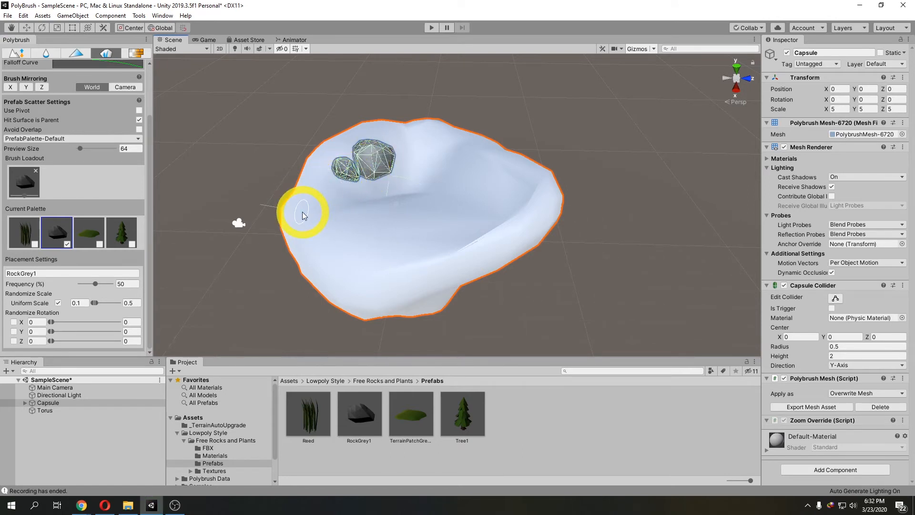
# Step: Add Reed to the brush loadout and scatter reeds and rocks across the rock surface
pyautogui.click(35, 244)
pyautogui.scroll(2, 389, 215)
pyautogui.scroll(1, 388, 213)
pyautogui.click(447, 151)
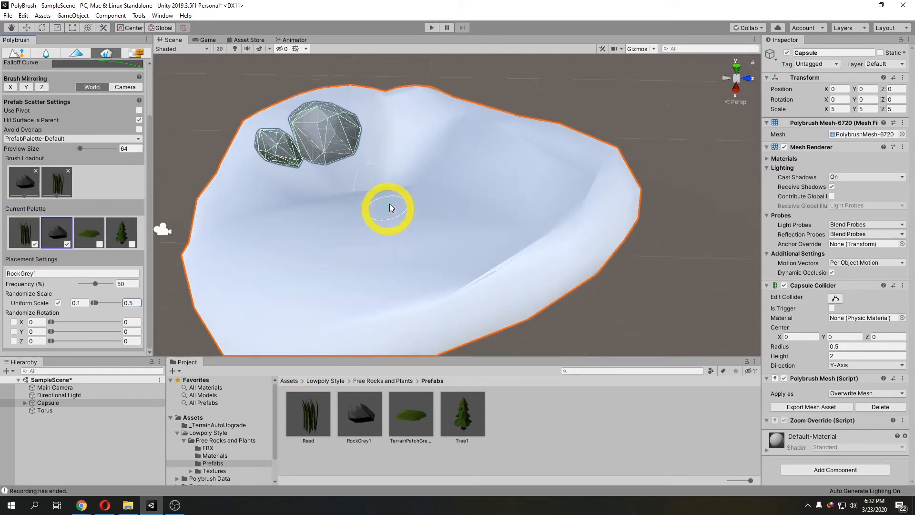
pyautogui.click(434, 192)
pyautogui.keyDown('alt'); pyautogui.moveTo(339, 223); pyautogui.dragTo(289, 231); pyautogui.keyUp('alt')
pyautogui.moveTo(290, 231); pyautogui.dragTo(340, 233, button='middle')
pyautogui.moveTo(341, 233)
pyautogui.keyDown('alt'); pyautogui.mouseDown()
pyautogui.moveTo(382, 229)
pyautogui.moveTo(368, 225)
pyautogui.moveTo(380, 212)
pyautogui.moveTo(359, 209)
pyautogui.moveTo(343, 221)
pyautogui.moveTo(445, 230)
pyautogui.moveTo(394, 219)
pyautogui.moveTo(494, 219)
pyautogui.moveTo(494, 231)
pyautogui.moveTo(476, 230)
pyautogui.mouseUp(); pyautogui.keyUp('alt')
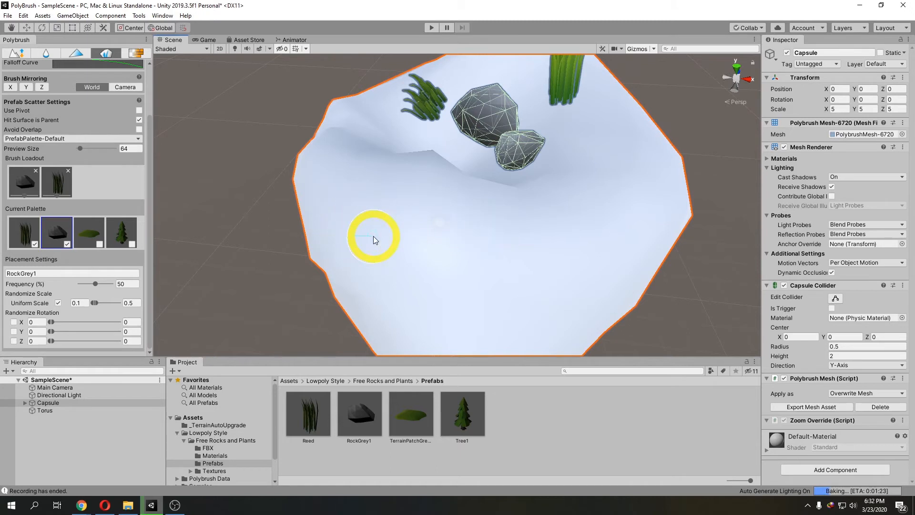
# Step: Remove Reed from the brush loadout
pyautogui.click(69, 171)
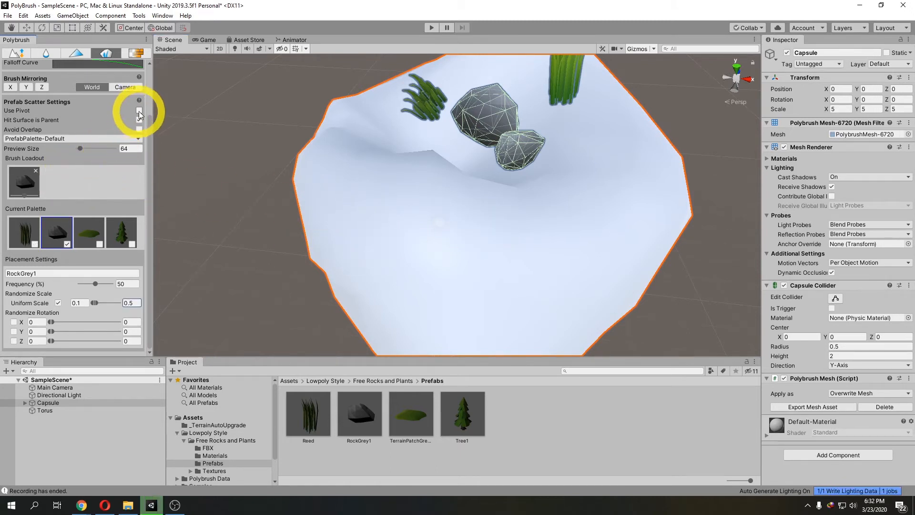
pyautogui.moveTo(447, 182); pyautogui.dragTo(421, 193, button='right')
pyautogui.moveTo(498, 179); pyautogui.dragTo(403, 212, button='middle')
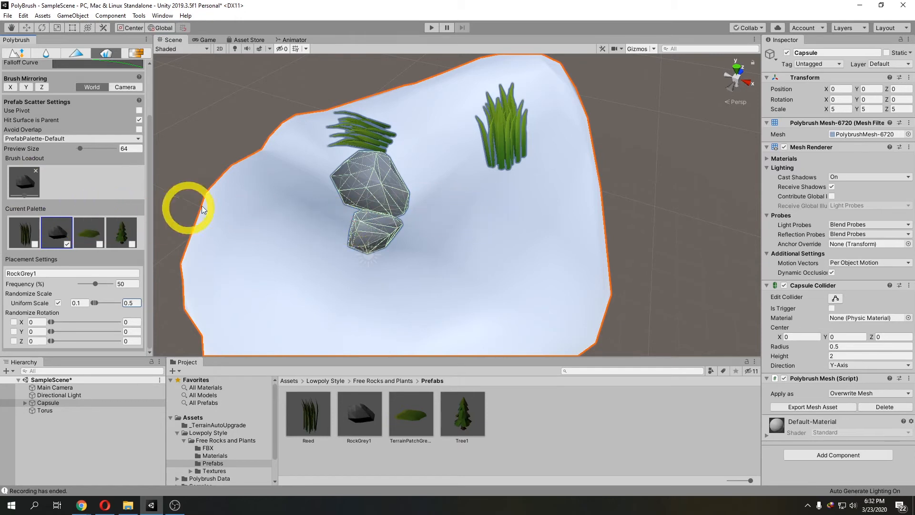
# Step: Load only Reed into the brush and erase a scattered reed from the rock
pyautogui.click(34, 234)
pyautogui.click(35, 170)
pyautogui.click(35, 244)
pyautogui.keyDown('ctrl'); pyautogui.click(501, 161); pyautogui.keyUp('ctrl')
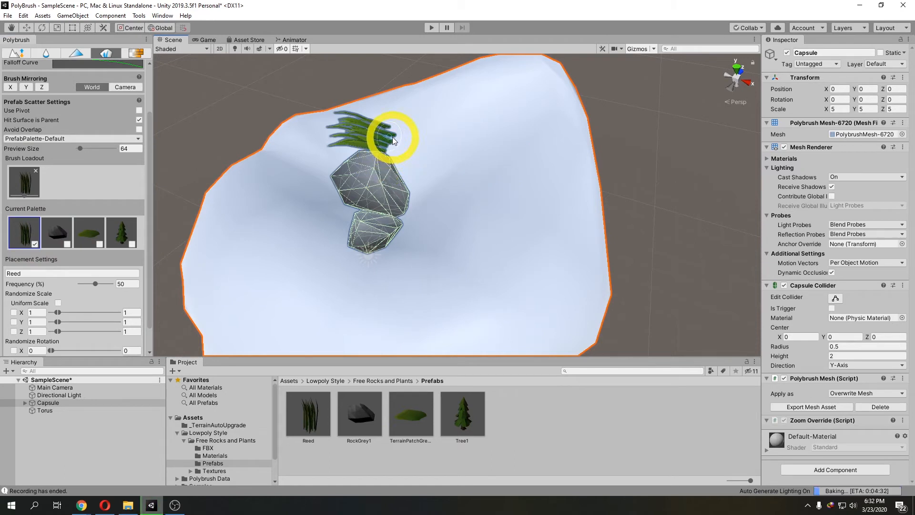
pyautogui.click(370, 130)
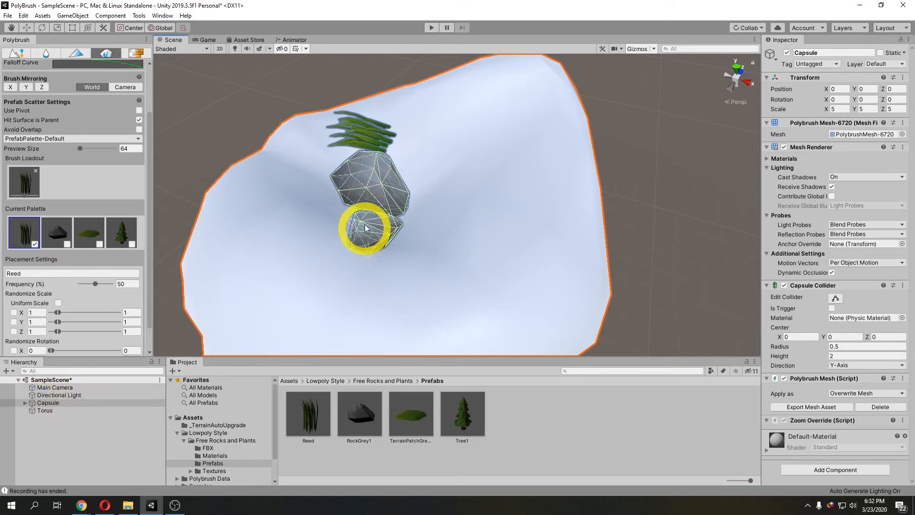
# Step: Delete the scattered reed and RockGrey1 clones under Capsule in the Hierarchy
pyautogui.click(24, 404)
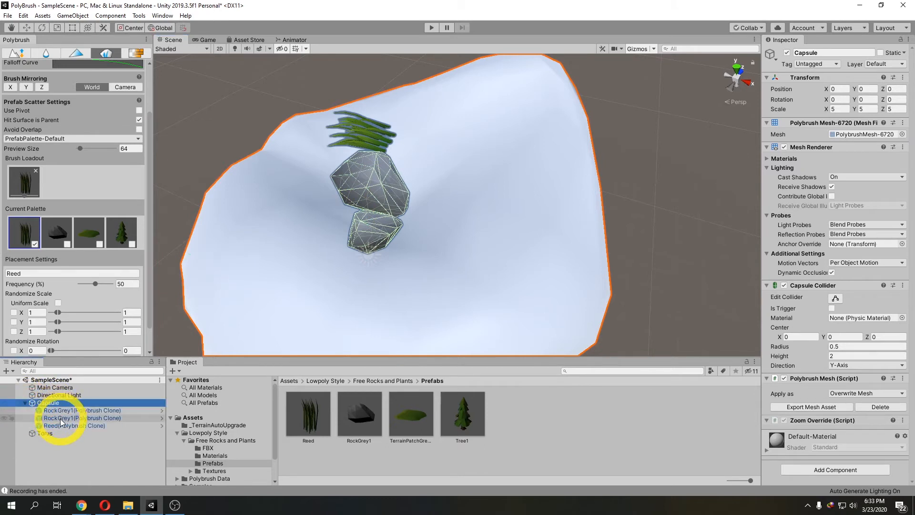
pyautogui.click(60, 419)
pyautogui.click(60, 428)
pyautogui.click(62, 419)
pyautogui.click(70, 411)
pyautogui.click(69, 426)
pyautogui.click(73, 419)
pyautogui.click(76, 426)
pyautogui.press('Delete')
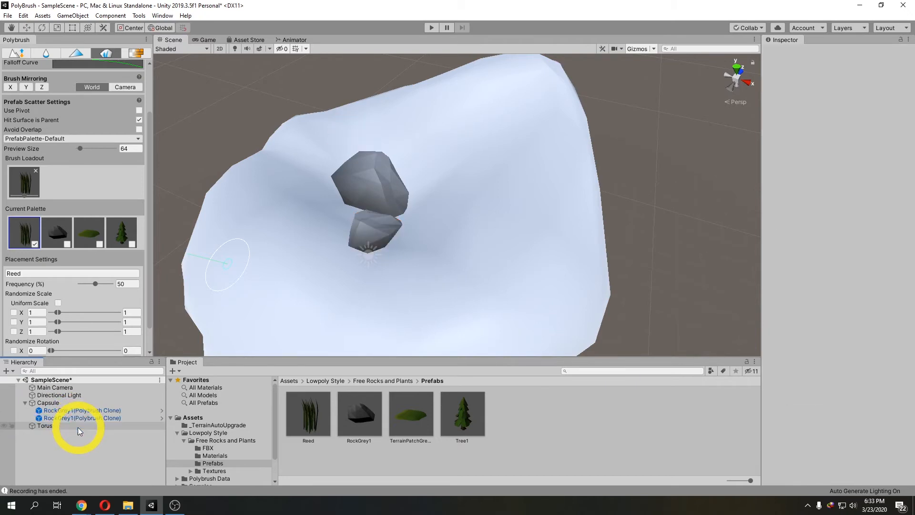
pyautogui.click(84, 418)
pyautogui.press('Delete')
pyautogui.click(89, 411)
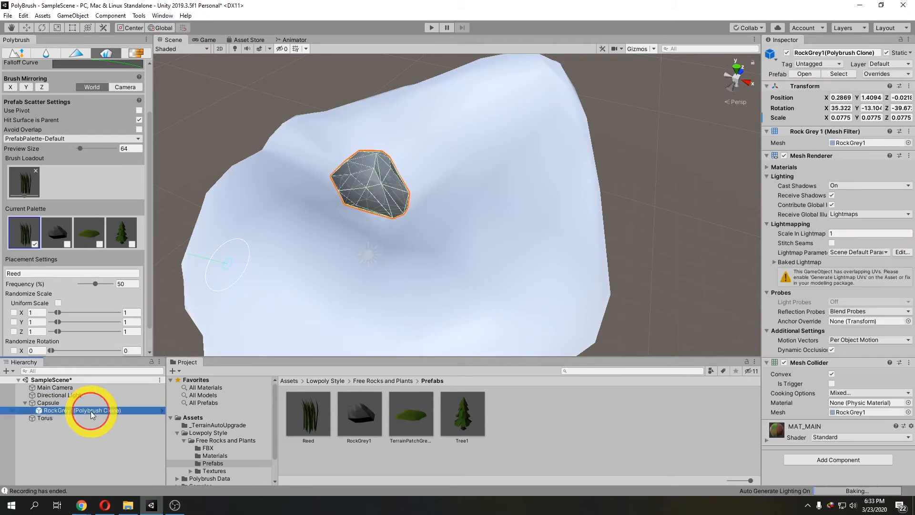
pyautogui.press('Delete')
# Step: Reselect the sculpted rock and load only RockGrey1 into the scatter brush
pyautogui.click(59, 403)
pyautogui.scroll(3, 316, 256)
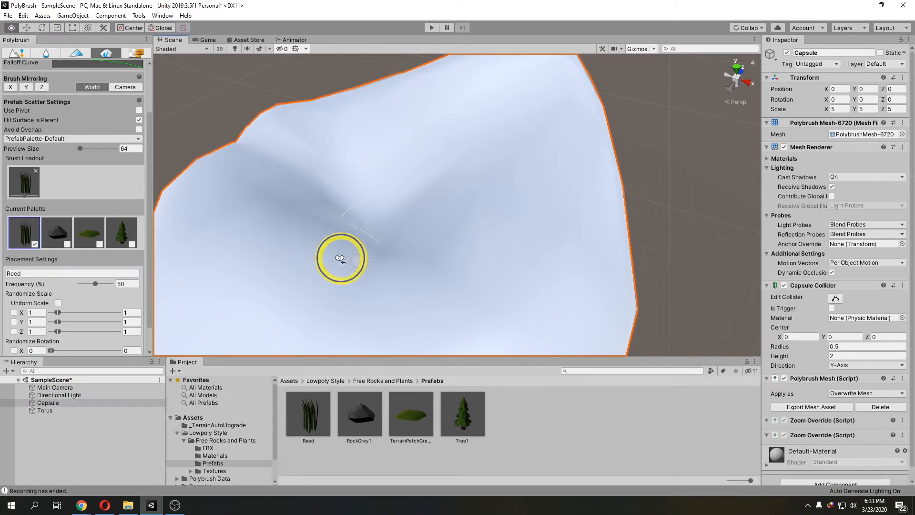
pyautogui.click(35, 170)
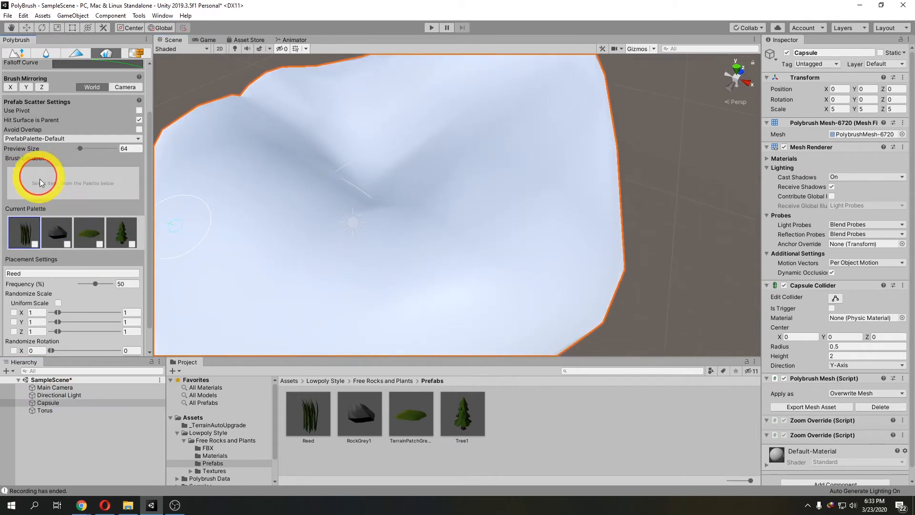
pyautogui.click(68, 244)
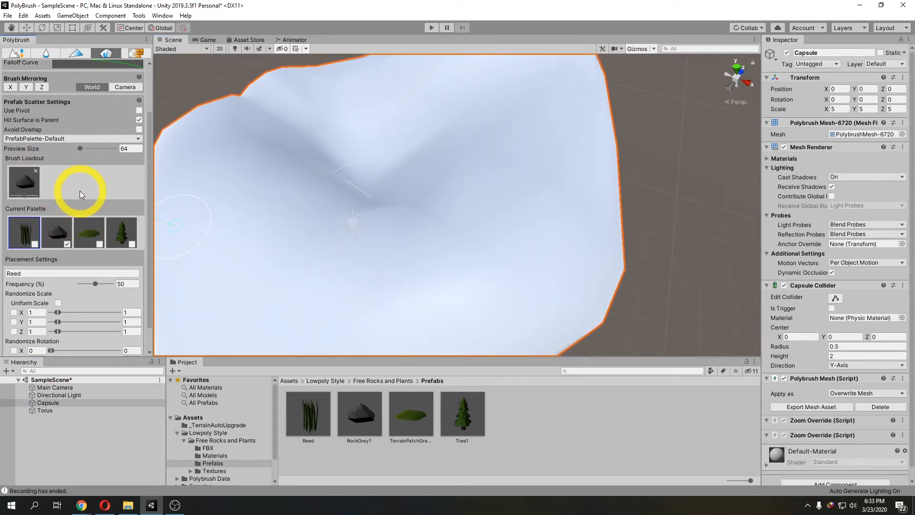
# Step: Enable Use Pivot and scatter RockGrey1 rocks onto the upper part of the sculpted rock
pyautogui.click(139, 110)
pyautogui.scroll(-1, 249, 176)
pyautogui.moveTo(249, 180); pyautogui.dragTo(281, 167, button='middle')
pyautogui.moveTo(290, 147)
pyautogui.mouseDown()
pyautogui.moveTo(312, 199)
pyautogui.moveTo(333, 206)
pyautogui.mouseUp()
pyautogui.moveTo(332, 206); pyautogui.dragTo(387, 233, button='middle')
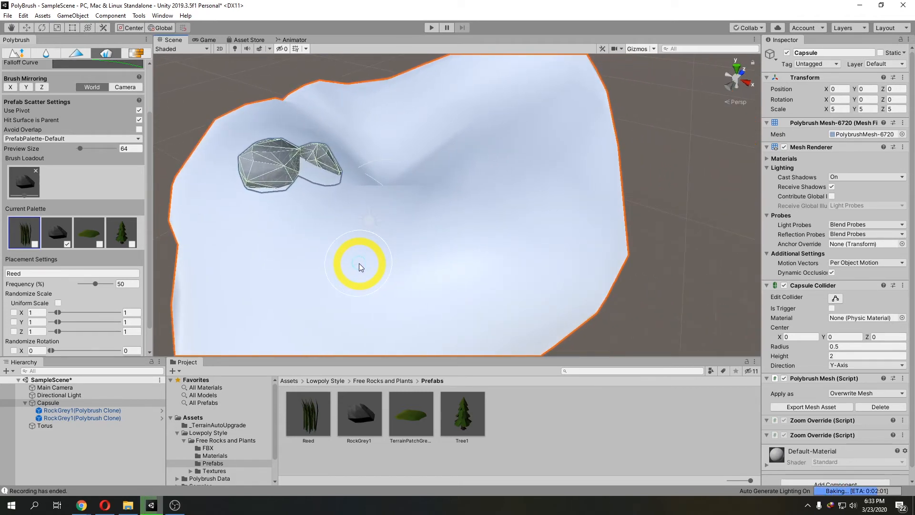
# Step: Try placing a RockGrey1 prefab directly in the scene, moving it, and deleting it again
pyautogui.click(357, 410)
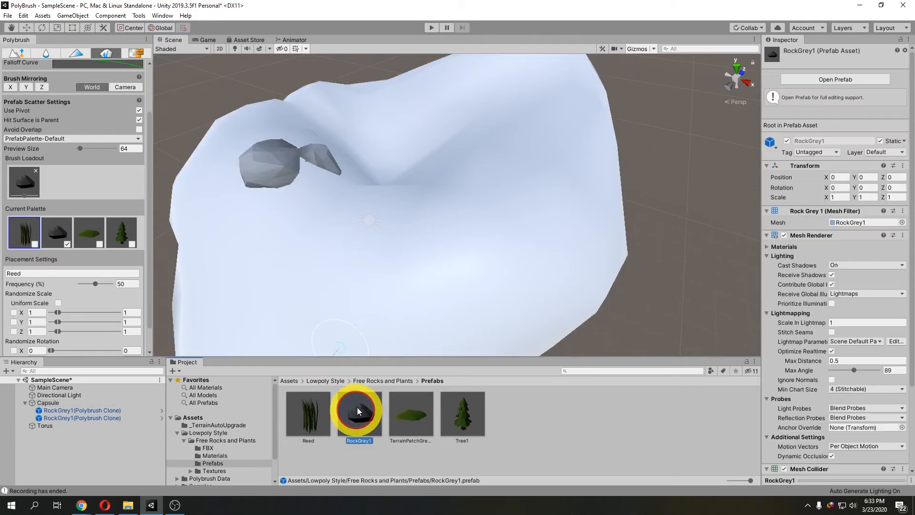
pyautogui.moveTo(361, 408); pyautogui.dragTo(682, 258)
pyautogui.press('f')
pyautogui.moveTo(568, 259); pyautogui.dragTo(494, 245, button='right')
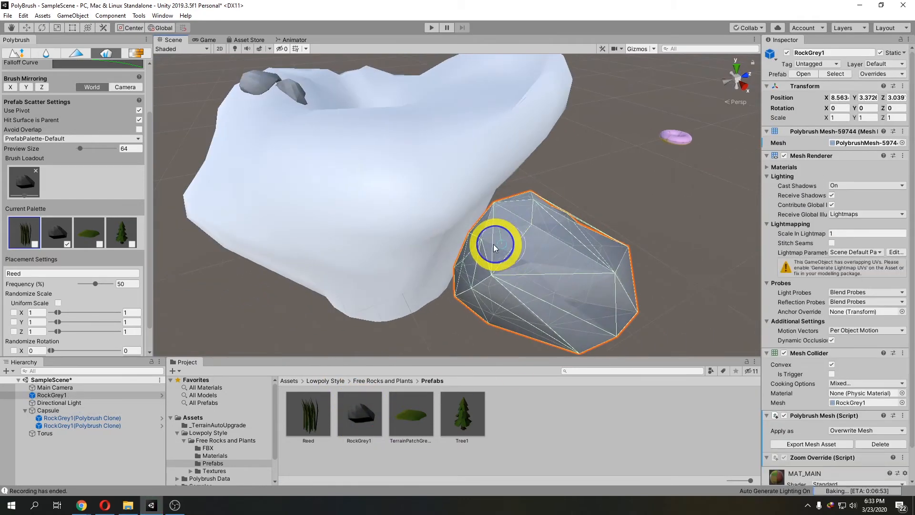
pyautogui.click(27, 27)
pyautogui.moveTo(480, 241)
pyautogui.mouseDown(button='middle')
pyautogui.moveTo(423, 198)
pyautogui.moveTo(378, 143)
pyautogui.mouseUp(button='middle')
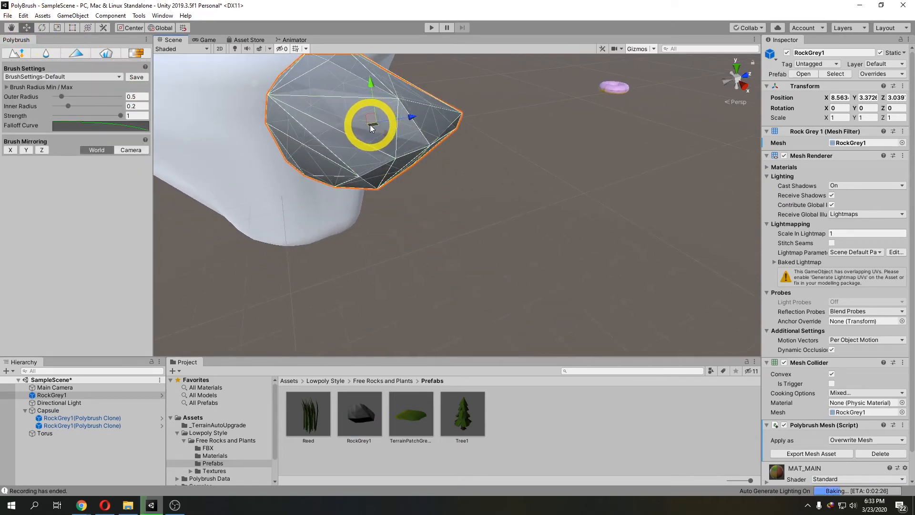
pyautogui.moveTo(368, 124); pyautogui.dragTo(324, 165, button='middle')
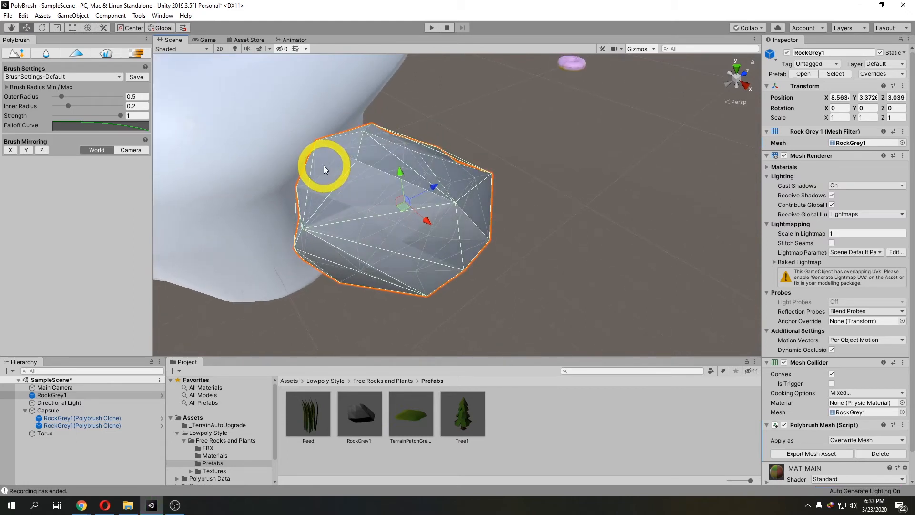
pyautogui.press('Delete')
# Step: Inspect the scattered RockGrey1 clones on the sculpted rock from several angles
pyautogui.scroll(-5, 302, 171)
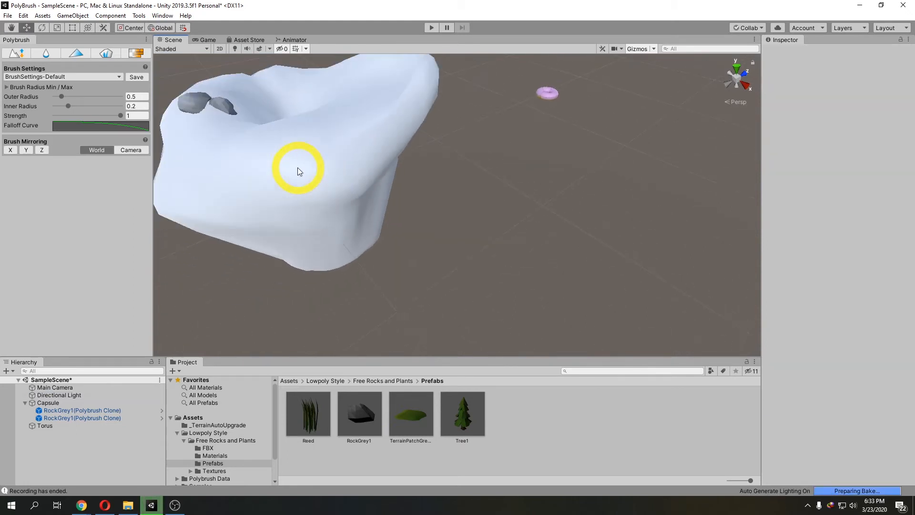
pyautogui.scroll(2, 333, 219)
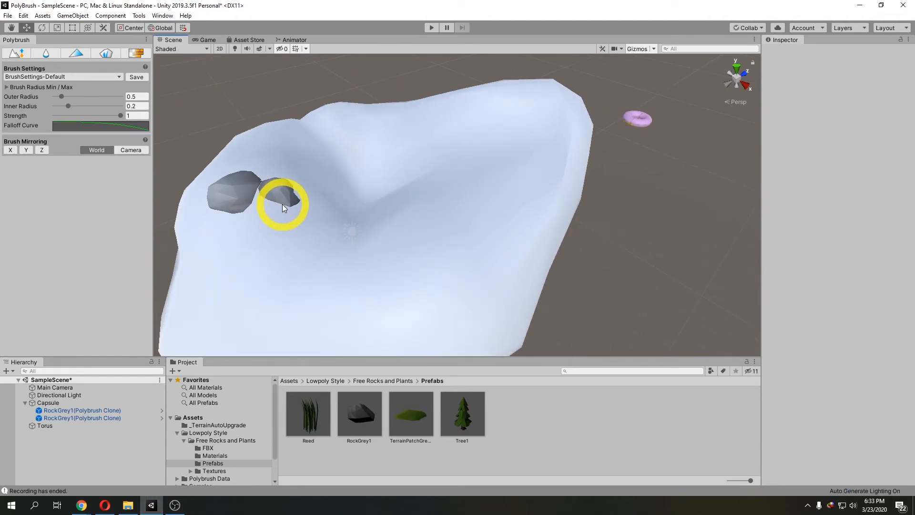
pyautogui.click(116, 411)
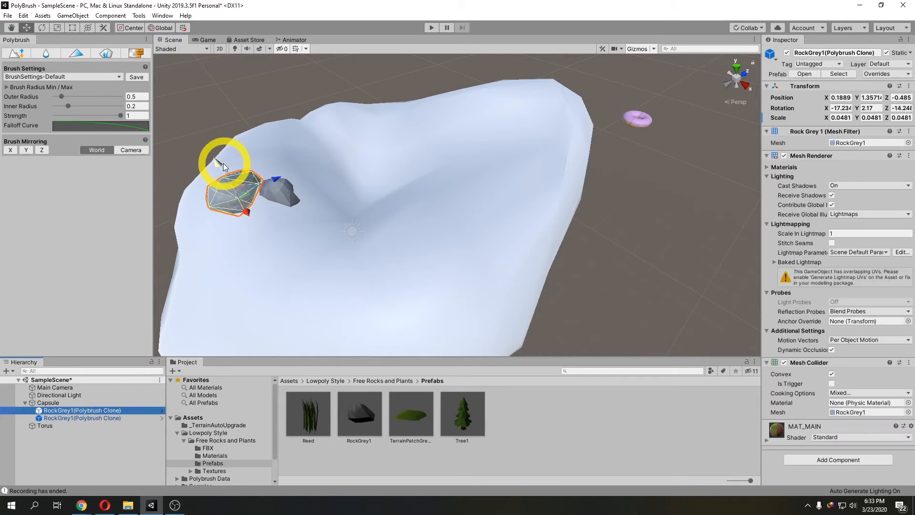
pyautogui.click(284, 195)
pyautogui.moveTo(267, 172); pyautogui.dragTo(265, 150)
pyautogui.moveTo(230, 221); pyautogui.dragTo(250, 225, button='middle')
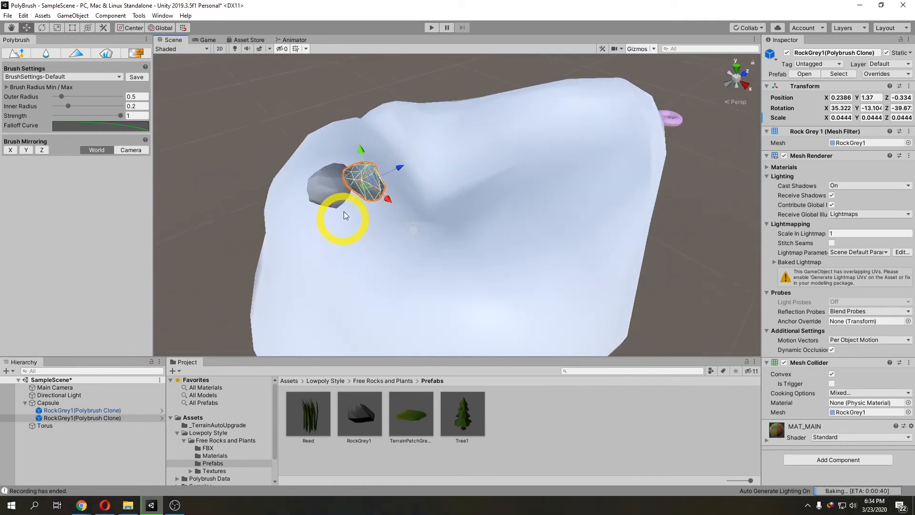
pyautogui.moveTo(351, 221); pyautogui.dragTo(389, 108, button='middle')
pyautogui.moveTo(388, 108); pyautogui.dragTo(364, 133)
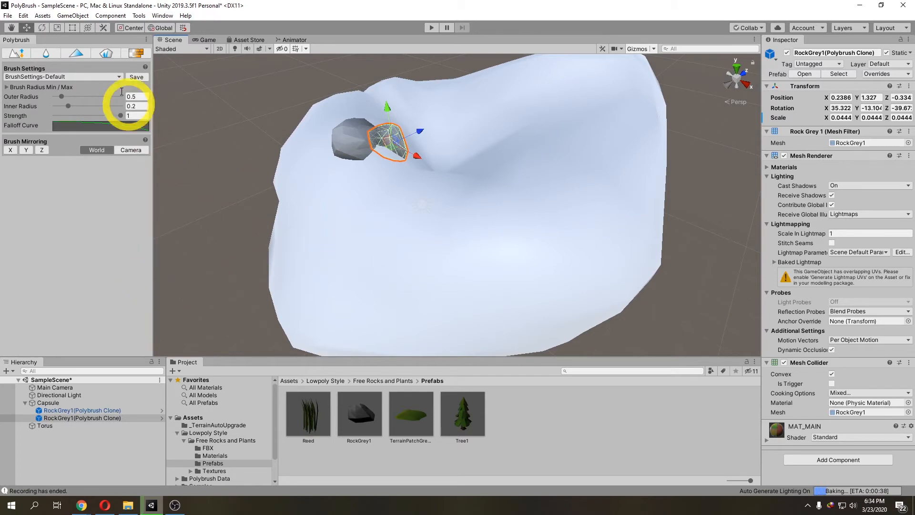
# Step: Return to the scatter brush and add Reed to the brush loadout alongside RockGrey1
pyautogui.click(106, 53)
pyautogui.click(72, 302)
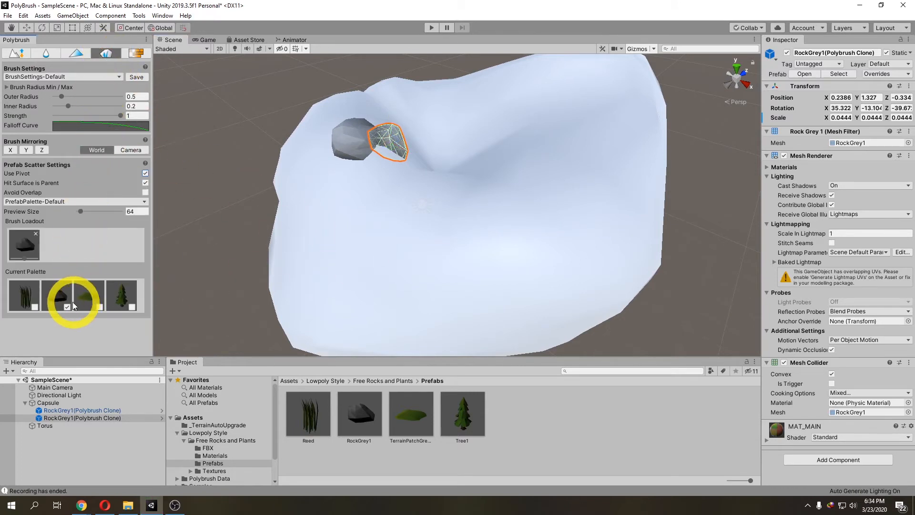
pyautogui.click(33, 296)
pyautogui.click(35, 306)
# Step: Scatter reeds next to the rocks on the sculpted rock
pyautogui.click(474, 190)
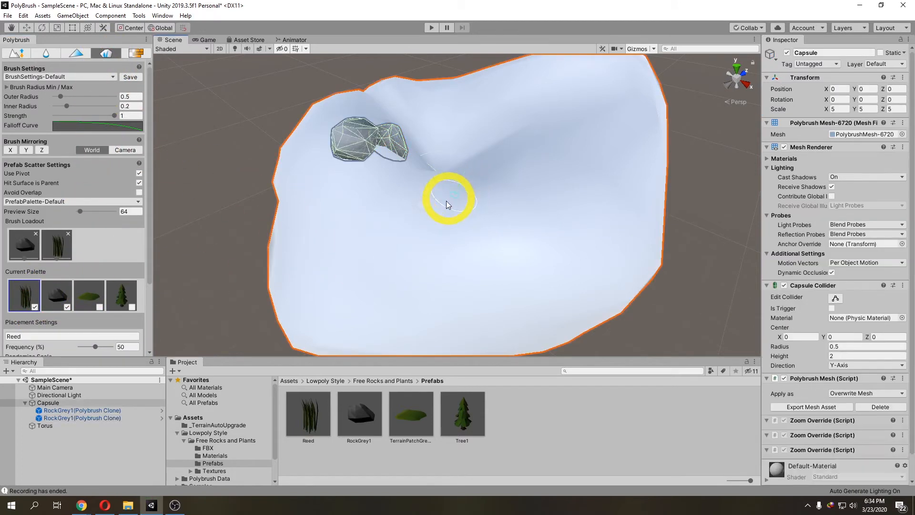
pyautogui.click(392, 234)
pyautogui.click(382, 236)
pyautogui.moveTo(451, 238)
pyautogui.mouseDown(button='right')
pyautogui.moveTo(384, 235)
pyautogui.moveTo(373, 243)
pyautogui.moveTo(399, 244)
pyautogui.moveTo(405, 231)
pyautogui.mouseUp(button='right')
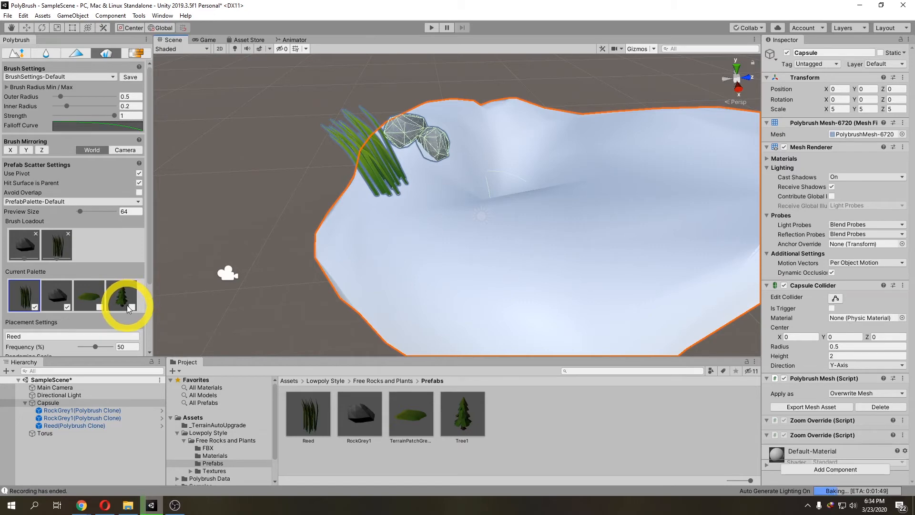
# Step: Add Tree1 to the brush loadout and scatter trees and reeds across the sculpted rock
pyautogui.click(132, 307)
pyautogui.scroll(-3, 412, 236)
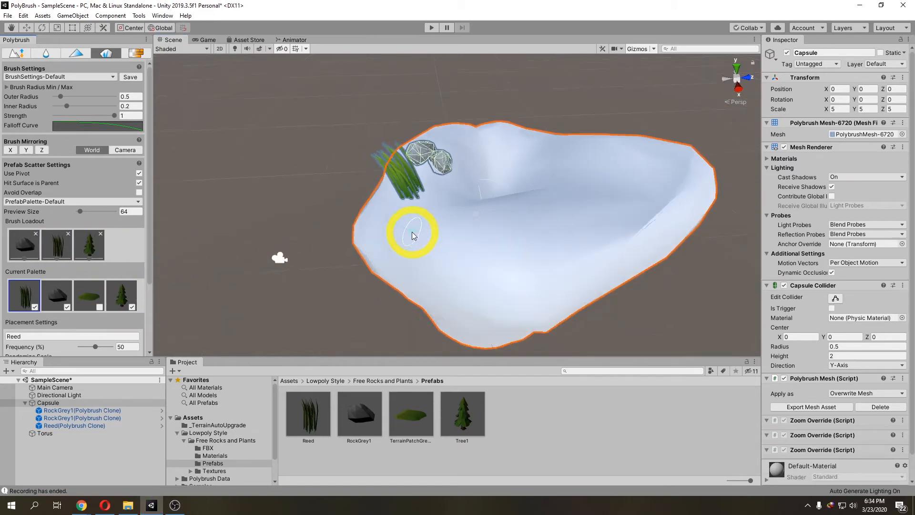
pyautogui.moveTo(433, 234)
pyautogui.mouseDown()
pyautogui.moveTo(475, 237)
pyautogui.moveTo(557, 218)
pyautogui.moveTo(431, 269)
pyautogui.mouseUp()
pyautogui.moveTo(431, 266); pyautogui.dragTo(449, 267, button='right')
pyautogui.moveTo(424, 268); pyautogui.dragTo(433, 273, button='middle')
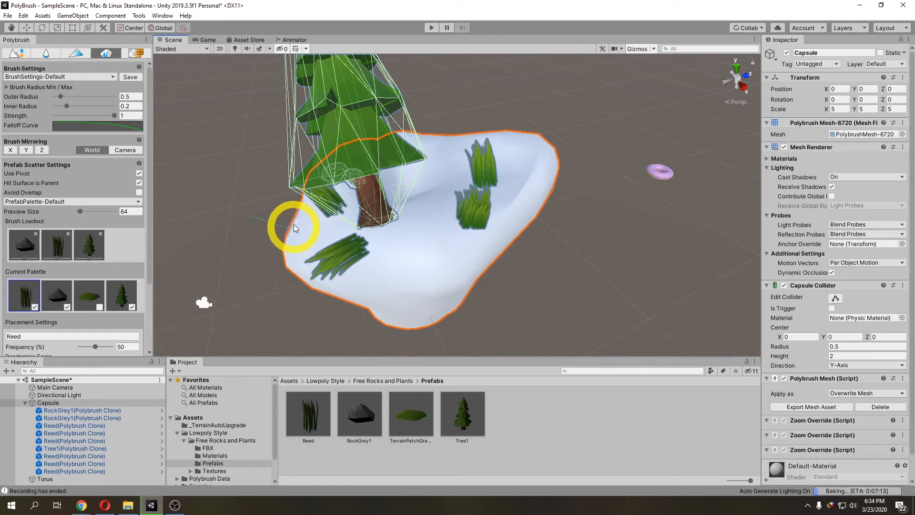
pyautogui.moveTo(294, 224); pyautogui.dragTo(297, 231, button='right')
pyautogui.moveTo(318, 214); pyautogui.dragTo(338, 237, button='middle')
pyautogui.moveTo(338, 243); pyautogui.dragTo(388, 265, button='right')
pyautogui.moveTo(388, 266); pyautogui.dragTo(404, 282, button='middle')
# Step: Delete the scattered Tree1 clone from the Hierarchy
pyautogui.scroll(-3, 414, 272)
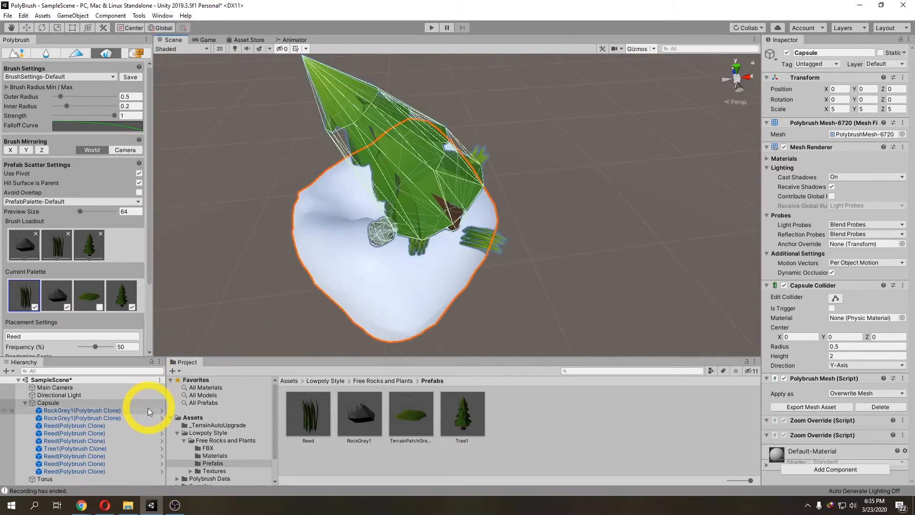
pyautogui.click(110, 448)
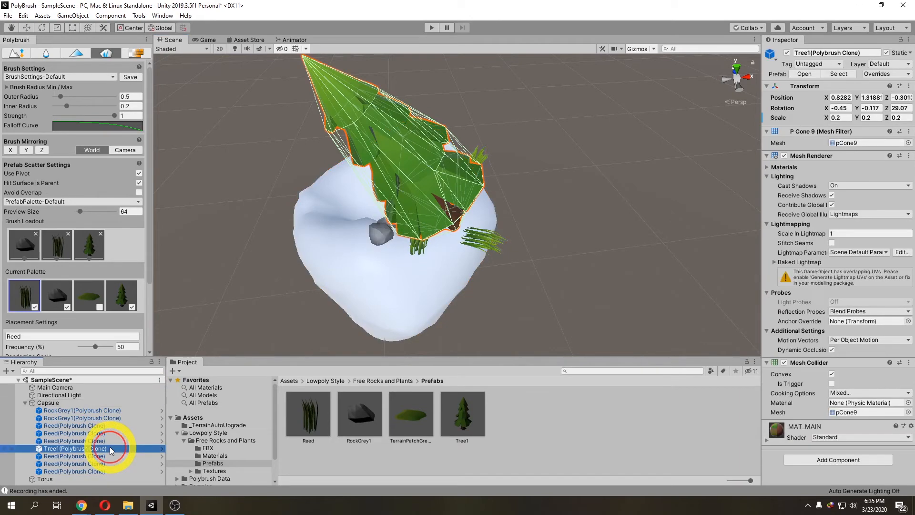
pyautogui.press('Delete')
# Step: Remove RockGrey1 from the loadout and scatter reeds on the rock's left side, erasing some again
pyautogui.scroll(5, 353, 290)
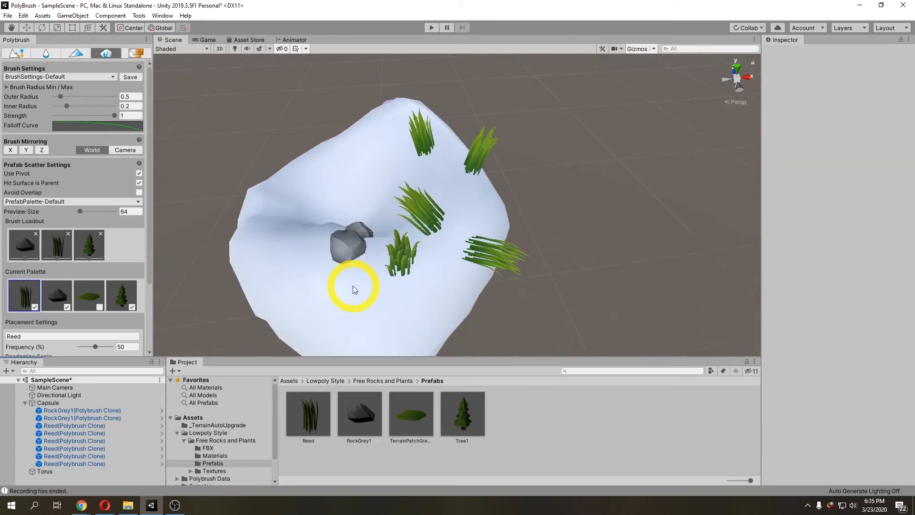
pyautogui.scroll(-5, 388, 283)
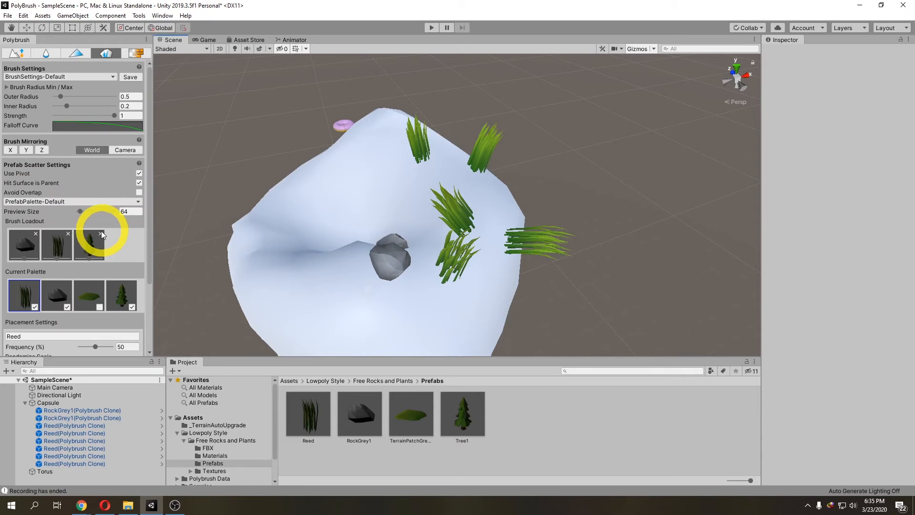
pyautogui.click(37, 234)
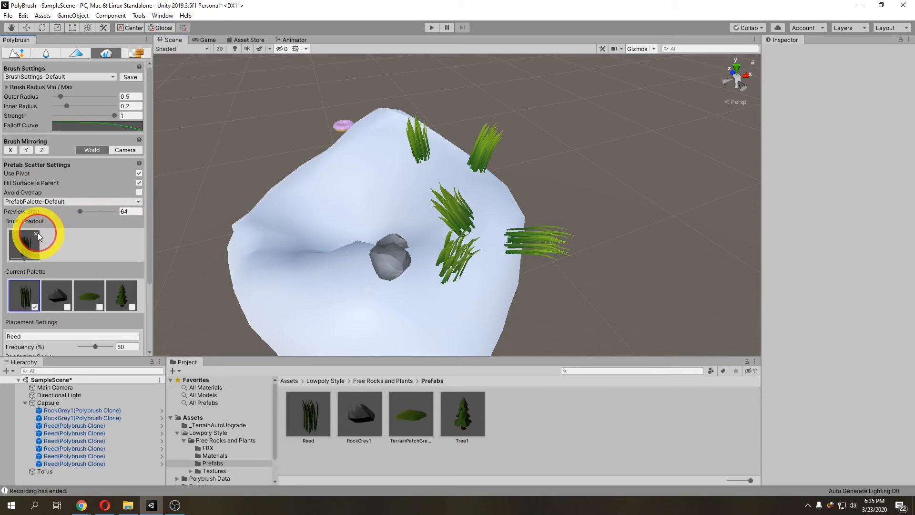
pyautogui.click(308, 204)
pyautogui.click(302, 206)
pyautogui.moveTo(299, 210); pyautogui.dragTo(286, 214)
pyautogui.keyDown('alt'); pyautogui.moveTo(285, 215); pyautogui.dragTo(315, 217); pyautogui.keyUp('alt')
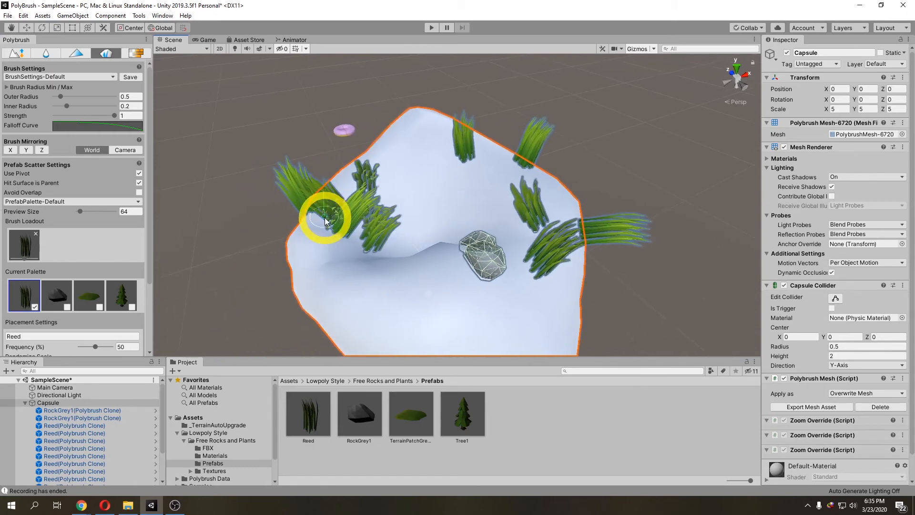
pyautogui.keyDown('shift'); pyautogui.click(325, 220); pyautogui.keyUp('shift')
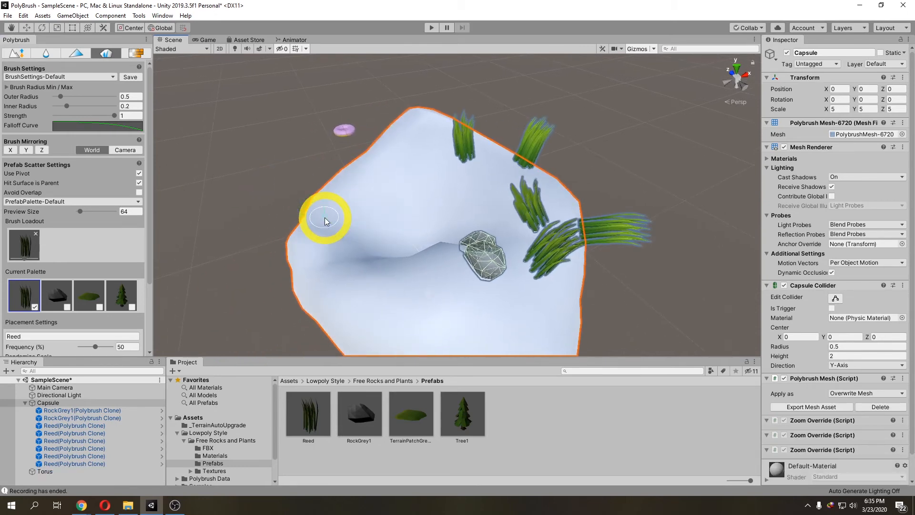
# Step: Try scattering reeds with Avoid Overlap enabled, undo both attempts, and disable Avoid Overlap
pyautogui.click(139, 192)
pyautogui.moveTo(272, 206)
pyautogui.mouseDown()
pyautogui.moveTo(349, 190)
pyautogui.moveTo(326, 208)
pyautogui.moveTo(346, 196)
pyautogui.mouseUp()
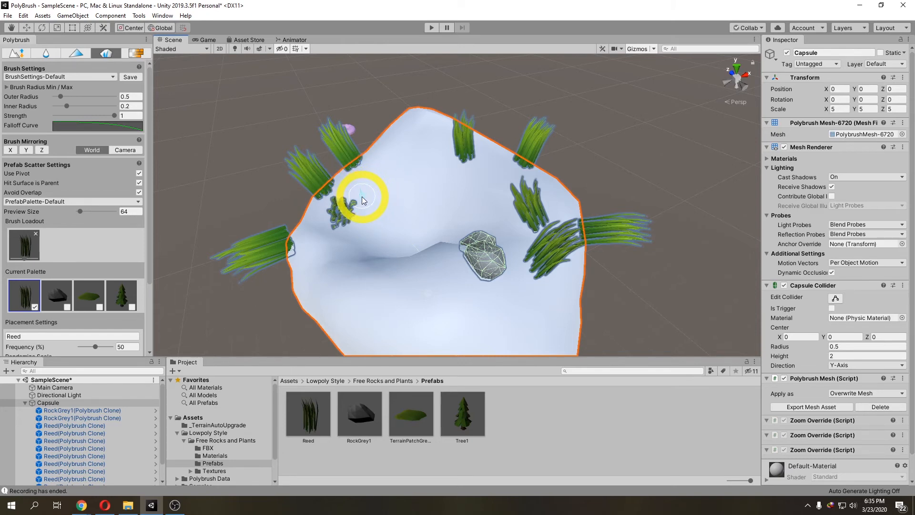
pyautogui.hotkey('ctrl', 'z')
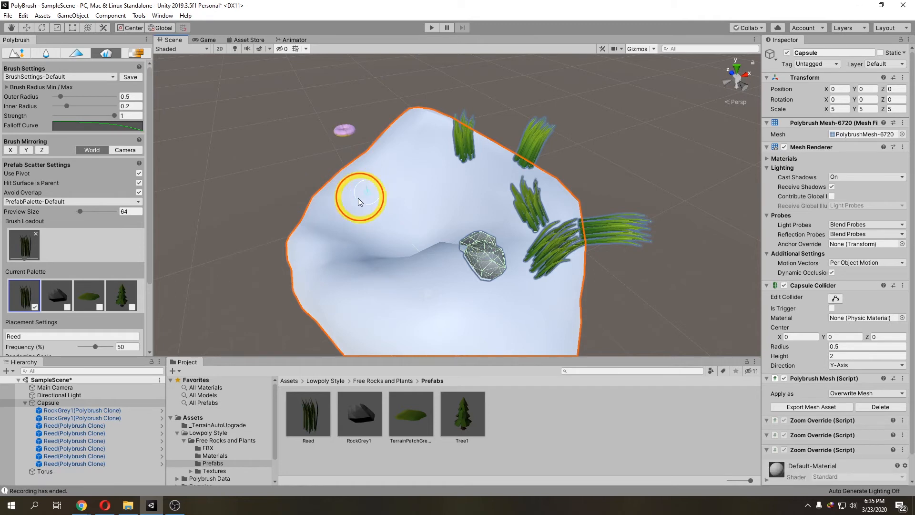
pyautogui.click(358, 197)
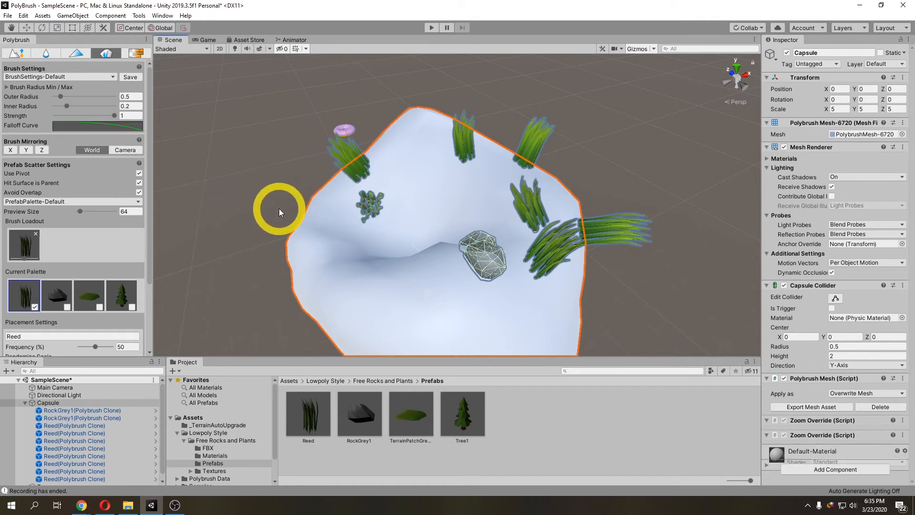
pyautogui.hotkey('ctrl', 'z')
pyautogui.click(139, 192)
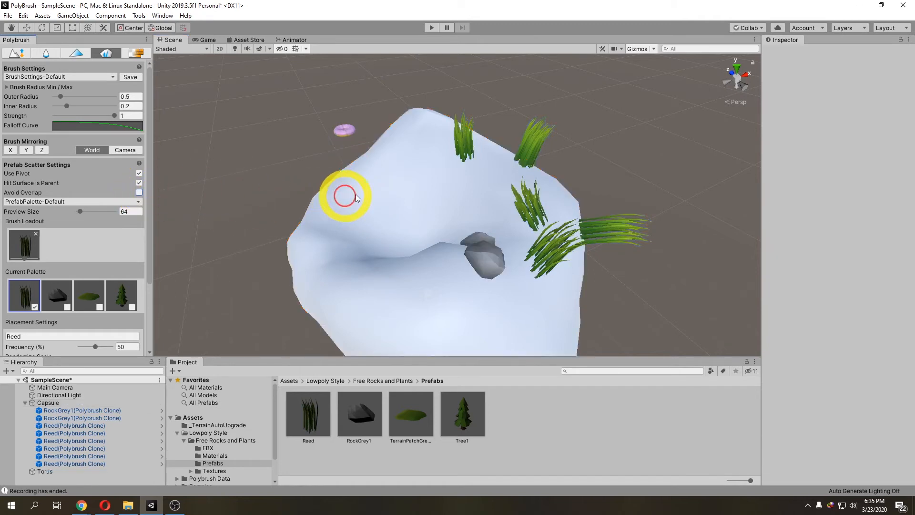
# Step: Scatter more reeds across the left and upper areas of the sculpted rock
pyautogui.click(331, 241)
pyautogui.moveTo(351, 212); pyautogui.dragTo(352, 199)
pyautogui.moveTo(317, 231); pyautogui.dragTo(348, 231, button='right')
pyautogui.moveTo(351, 232); pyautogui.dragTo(599, 229, button='middle')
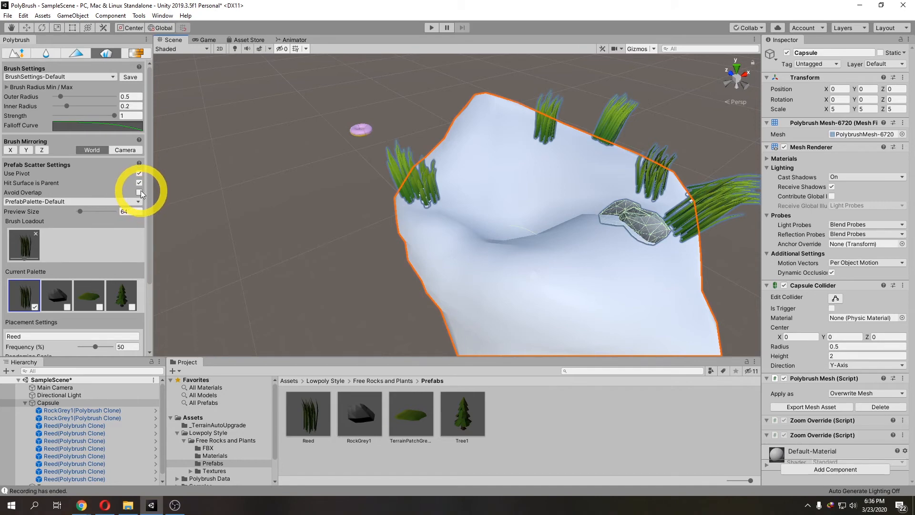
pyautogui.moveTo(522, 238); pyautogui.dragTo(478, 235, button='right')
pyautogui.press('d')
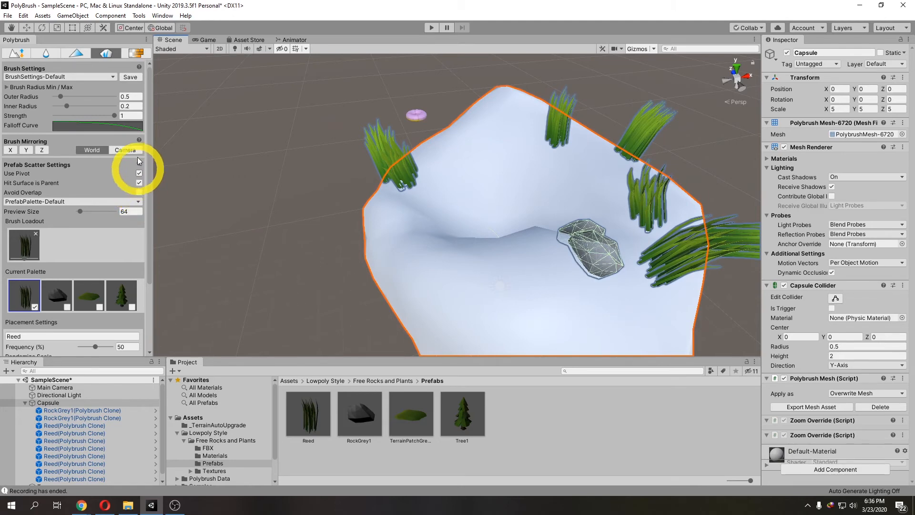
# Step: Switch to the texture paint brush and select the torus and sculpted rock to check their materials
pyautogui.click(137, 54)
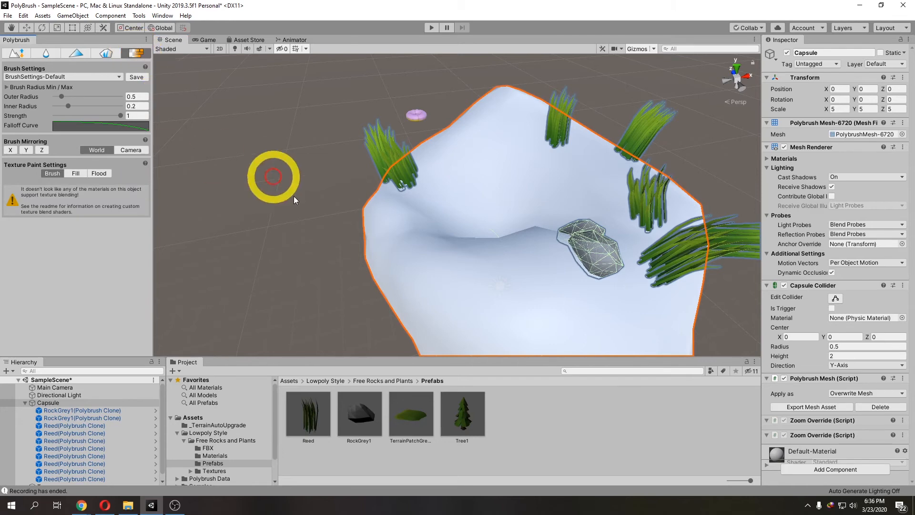
pyautogui.scroll(-4, 390, 221)
pyautogui.moveTo(414, 224); pyautogui.dragTo(400, 226, button='right')
pyautogui.moveTo(400, 229)
pyautogui.keyDown('alt'); pyautogui.mouseDown()
pyautogui.moveTo(468, 231)
pyautogui.moveTo(401, 239)
pyautogui.moveTo(399, 224)
pyautogui.moveTo(421, 231)
pyautogui.moveTo(419, 241)
pyautogui.moveTo(436, 251)
pyautogui.mouseUp(); pyautogui.keyUp('alt')
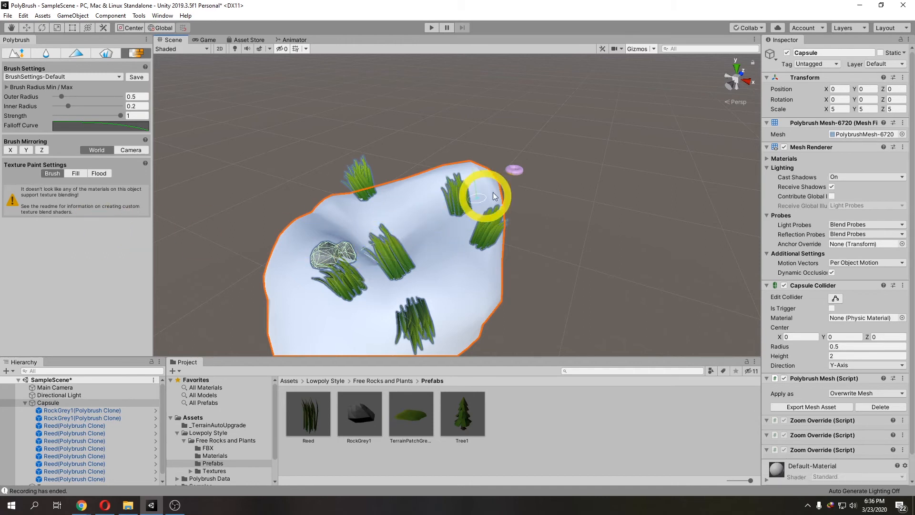
pyautogui.click(514, 170)
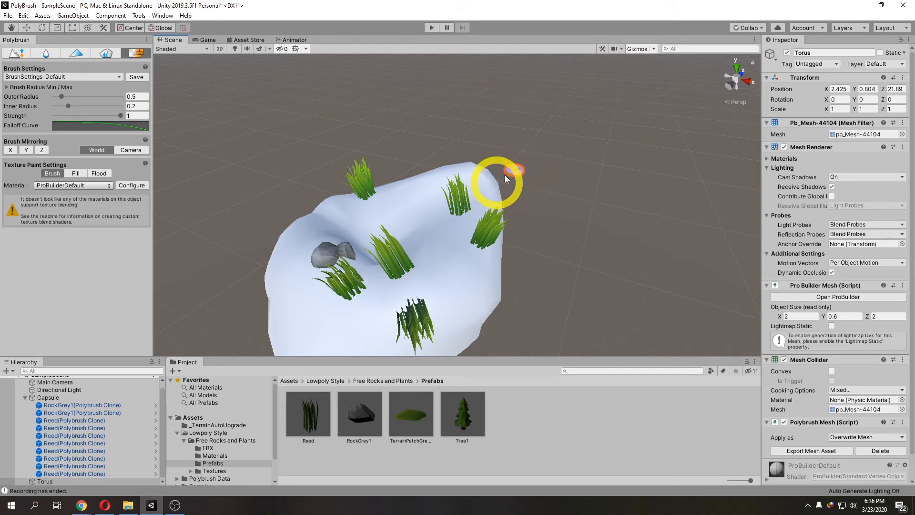
pyautogui.click(456, 276)
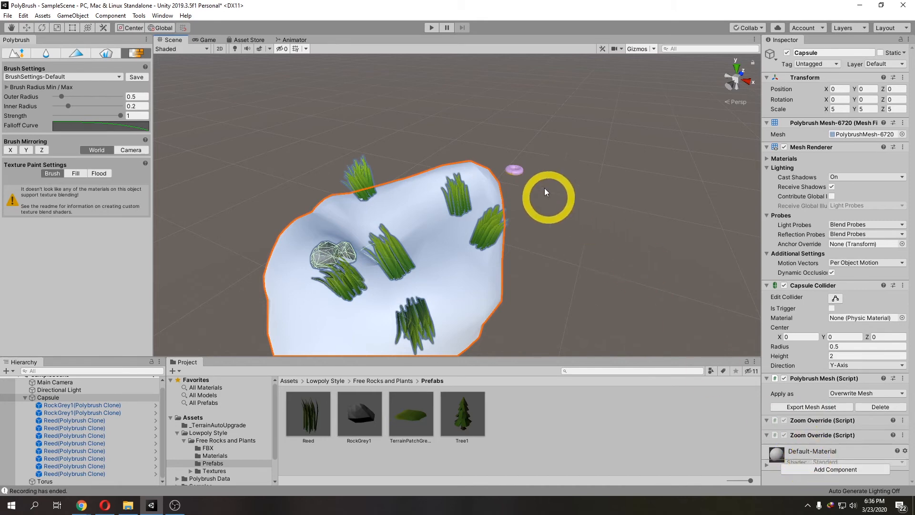
pyautogui.click(515, 172)
pyautogui.scroll(-3, 841, 431)
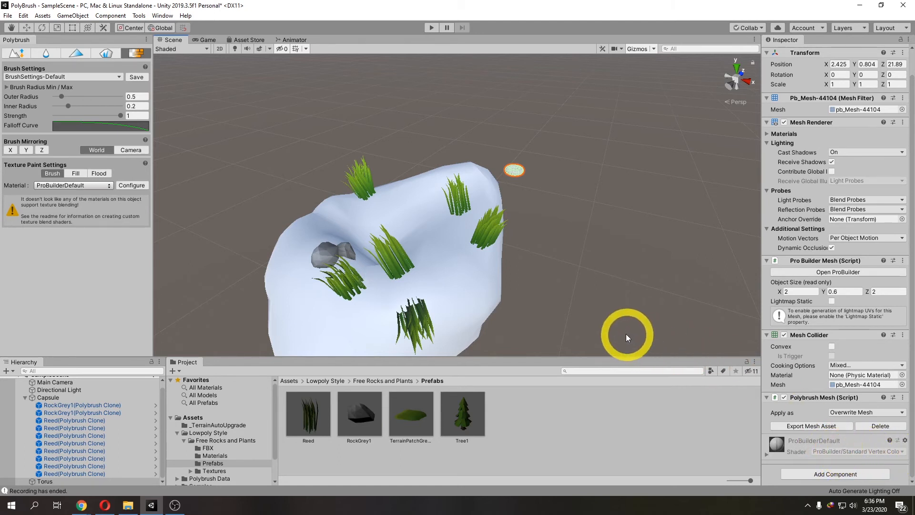
# Step: Create a new folder named Materials in the Assets folder and open it
pyautogui.click(177, 433)
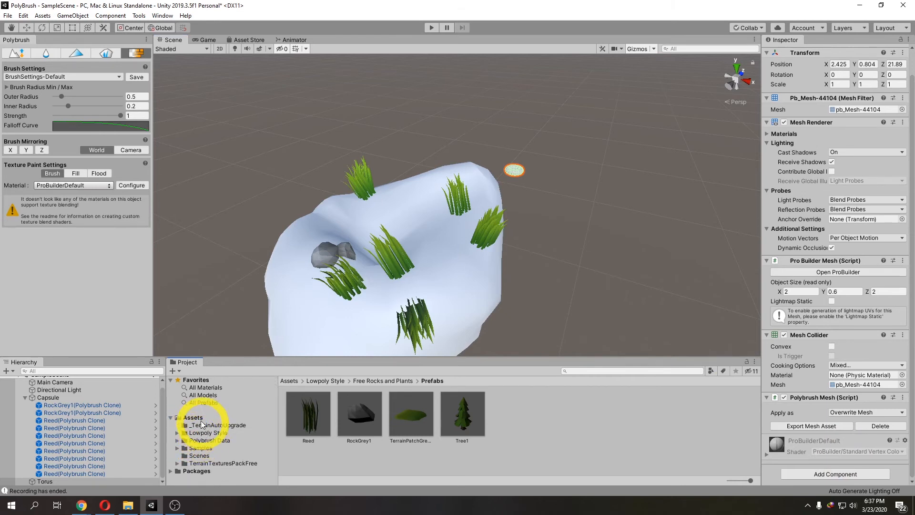
pyautogui.click(194, 418)
pyautogui.rightClick(637, 431)
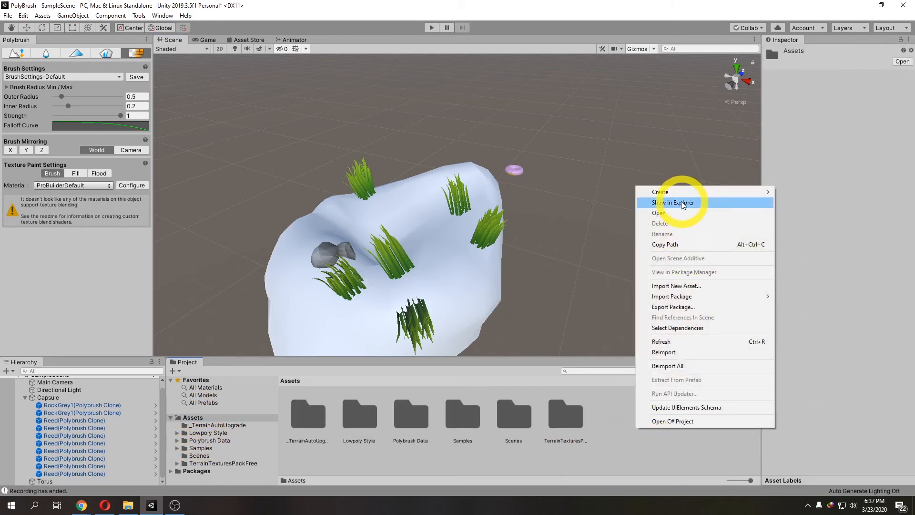
pyautogui.moveTo(682, 193)
pyautogui.click(797, 122)
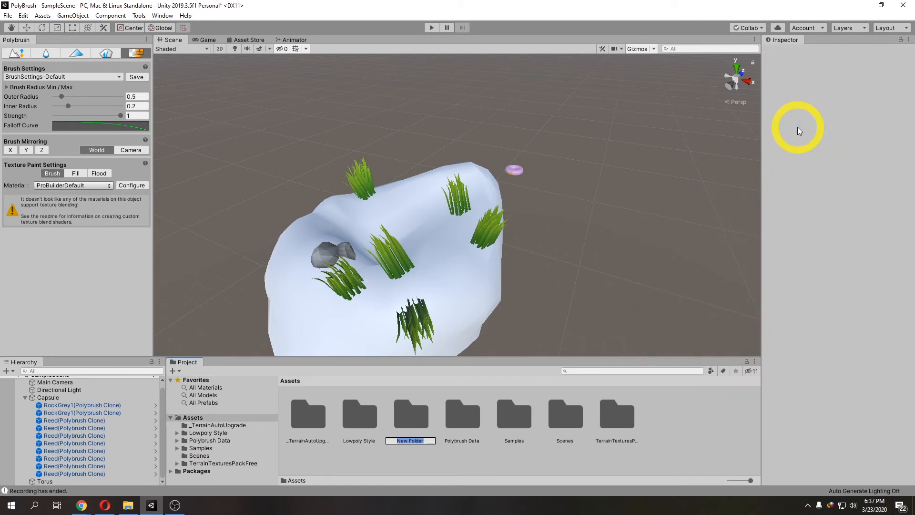
pyautogui.write('Materials')
pyautogui.press('Return')
pyautogui.press('Return')
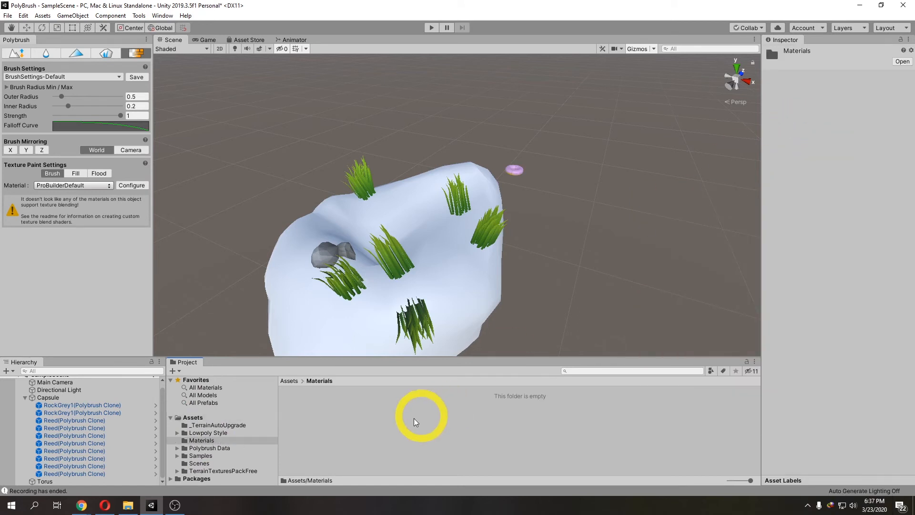
# Step: Create a new material in the Materials folder and name it PolyBrush
pyautogui.rightClick(397, 426)
pyautogui.moveTo(454, 193)
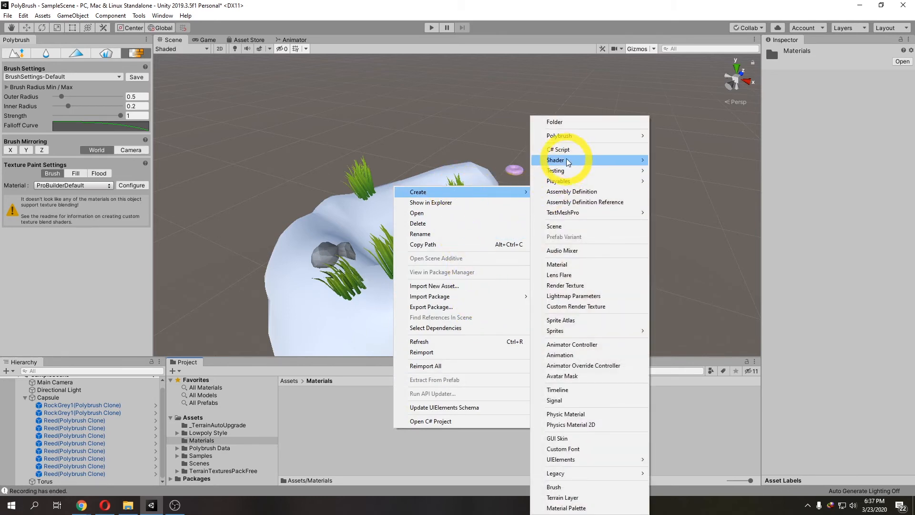
pyautogui.click(557, 264)
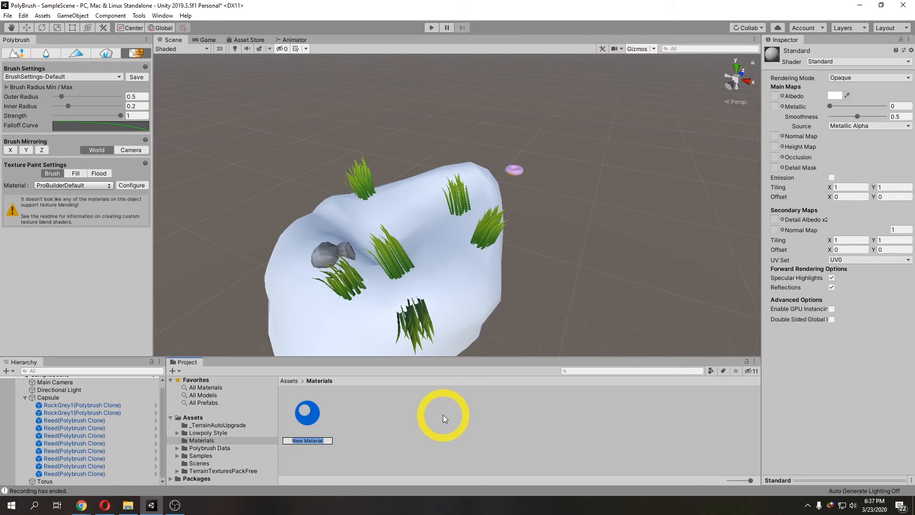
pyautogui.write('PlyBr')
pyautogui.press('BackSpace')
pyautogui.press('BackSpace')
pyautogui.press('BackSpace')
pyautogui.press('BackSpace')
pyautogui.write('olyBrus')
pyautogui.press('BackSpace')
pyautogui.press('BackSpace')
pyautogui.press('BackSpace')
pyautogui.press('BackSpace')
pyautogui.press('BackSpace')
pyautogui.press('BackSpace')
pyautogui.press('BackSpace')
pyautogui.write('olyBrush')
pyautogui.press('Return')
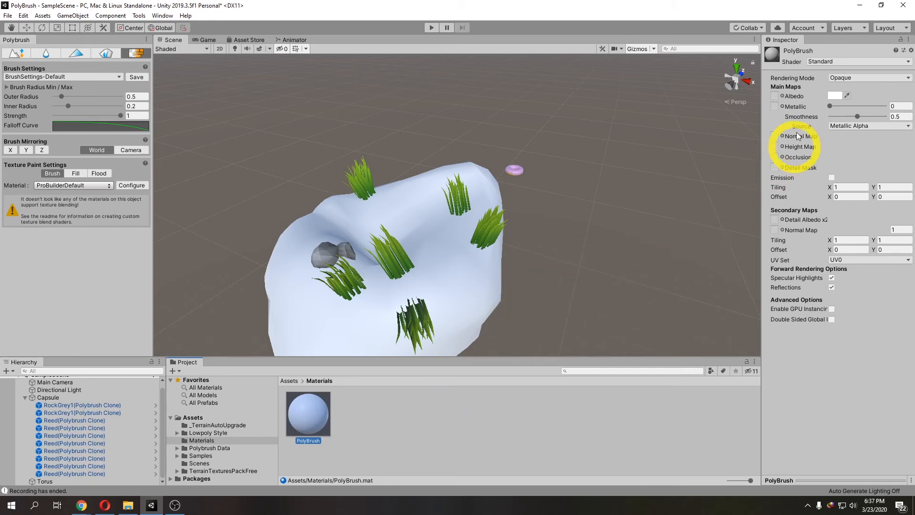
# Step: Check the Polybrush package's shader example samples in the Package Manager
pyautogui.click(821, 62)
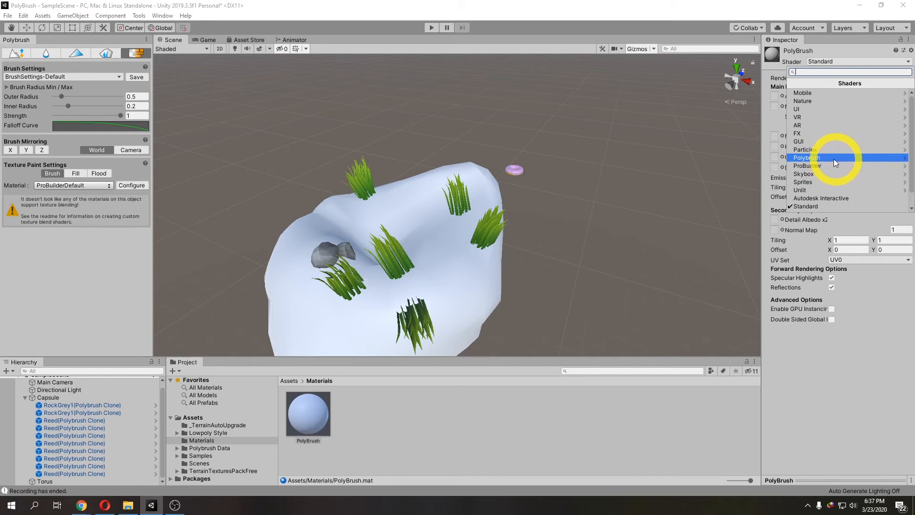
pyautogui.click(163, 15)
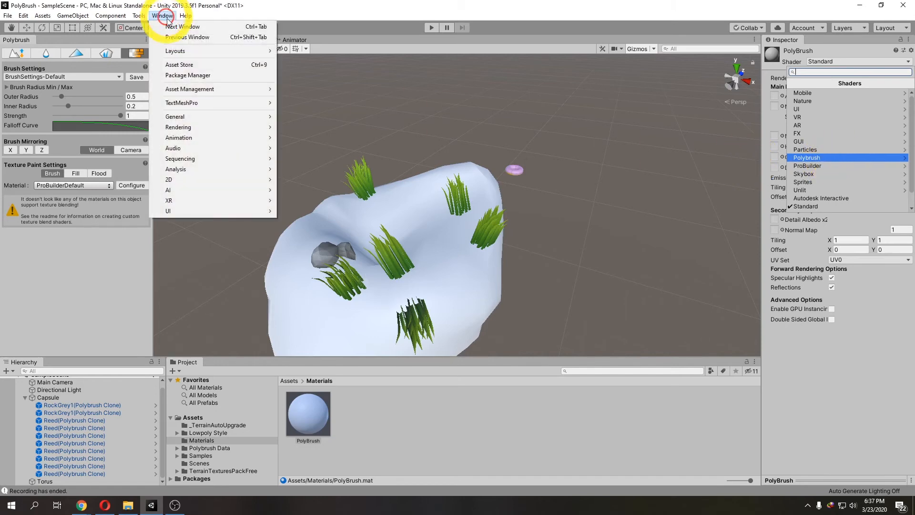
pyautogui.click(187, 76)
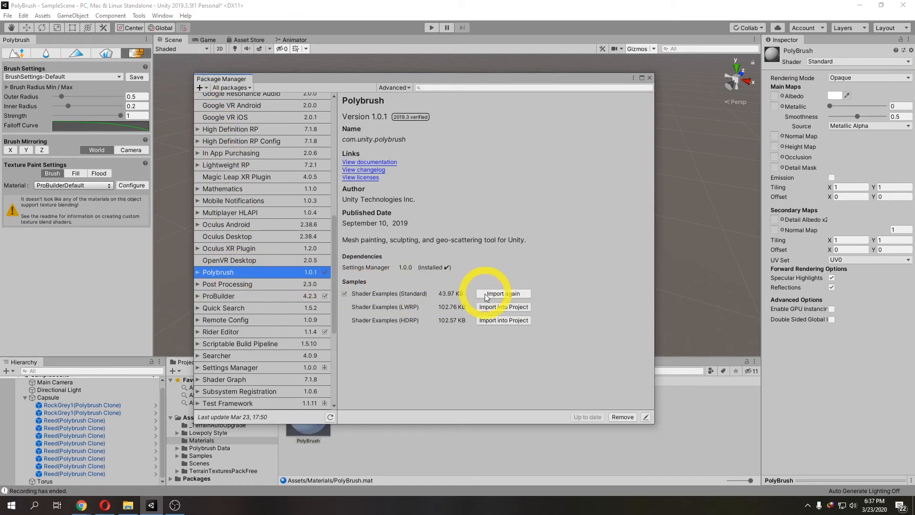
pyautogui.click(649, 77)
# Step: Set the PolyBrush material's shader to Polybrush/Standard Texture Blend Bump
pyautogui.click(823, 62)
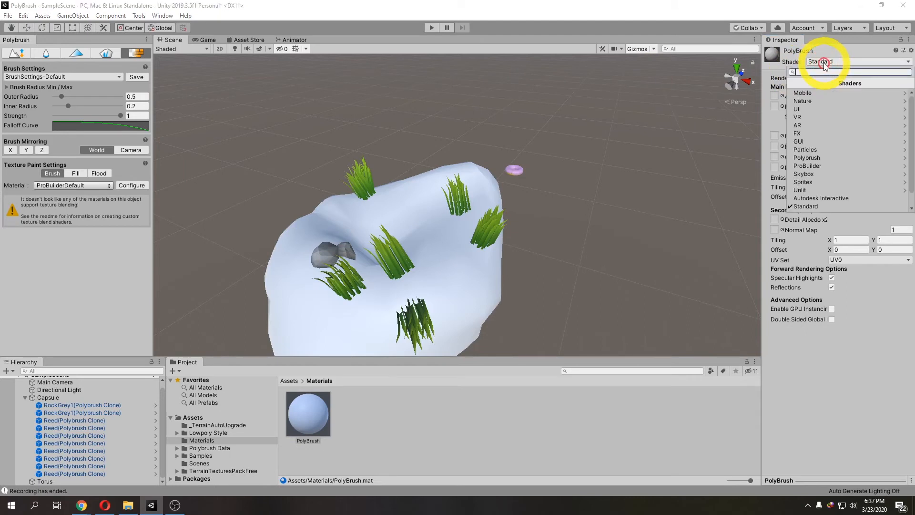
pyautogui.click(831, 159)
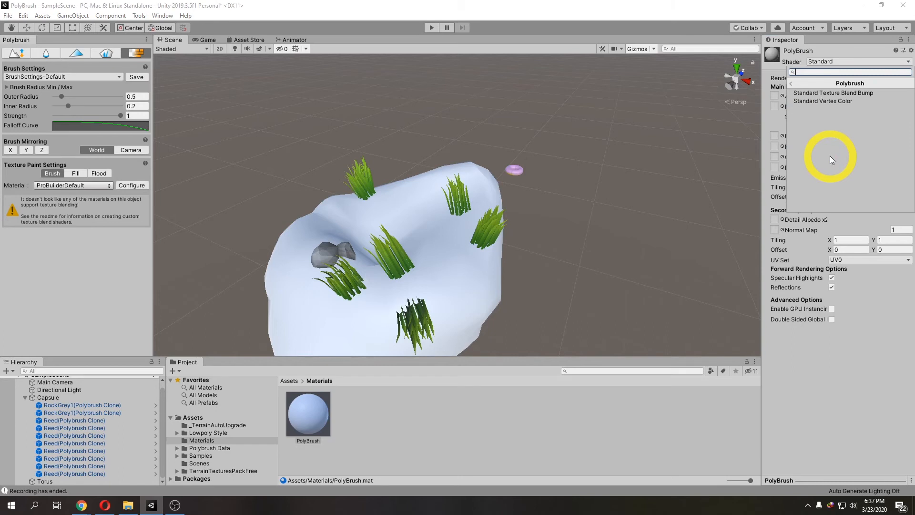
pyautogui.click(832, 93)
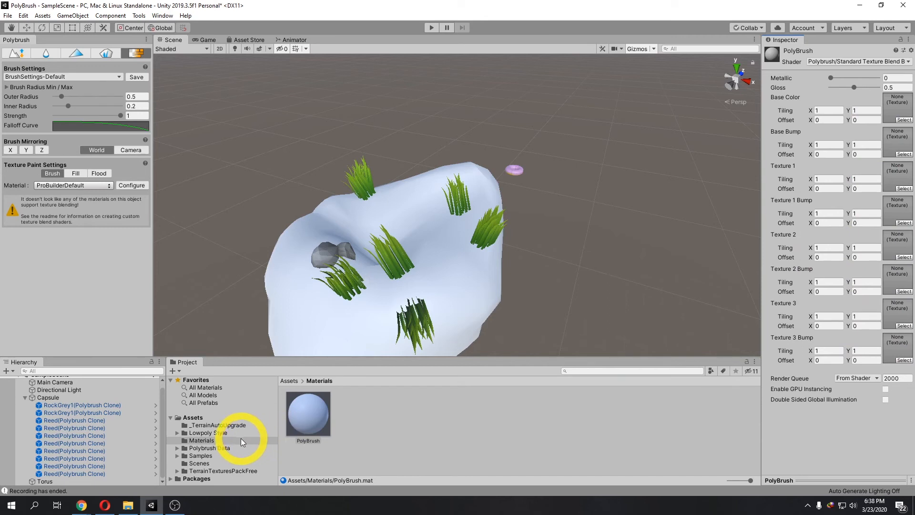
# Step: Assign GrassUV01, GroundCracked01, GroundDryLeaves and GroundStones01 textures with their normal maps to the material's color and bump slots
pyautogui.click(215, 470)
pyautogui.click(178, 471)
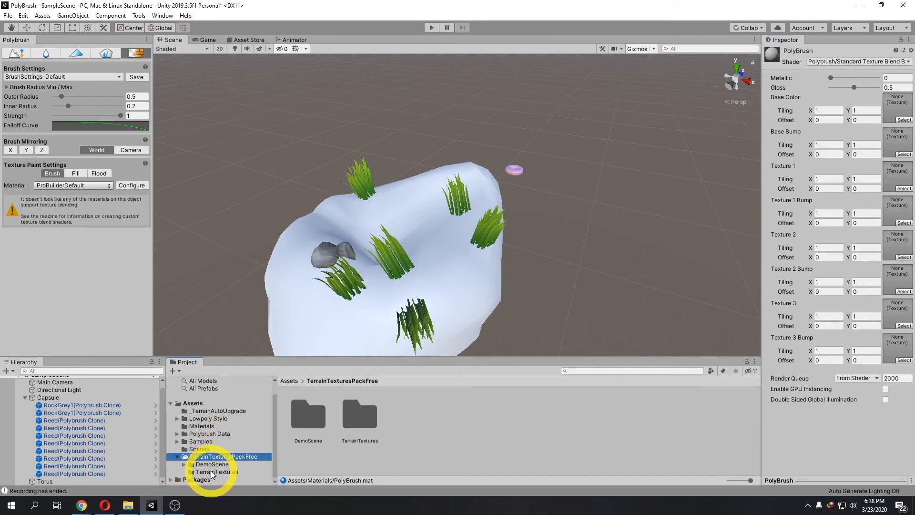
pyautogui.click(215, 472)
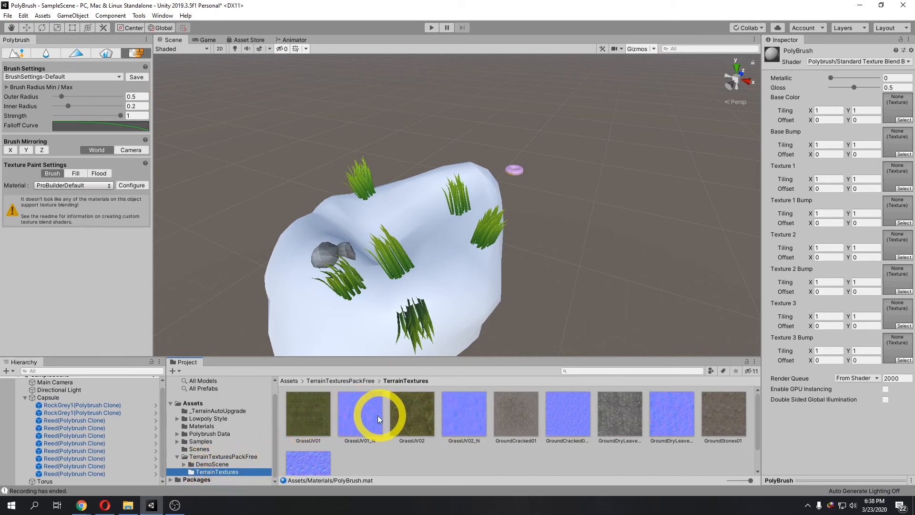
pyautogui.moveTo(318, 415); pyautogui.dragTo(897, 111)
pyautogui.moveTo(364, 414); pyautogui.dragTo(895, 143)
pyautogui.moveTo(522, 413); pyautogui.dragTo(896, 177)
pyautogui.moveTo(568, 414); pyautogui.dragTo(896, 211)
pyautogui.moveTo(620, 414); pyautogui.dragTo(895, 244)
pyautogui.moveTo(672, 414); pyautogui.dragTo(894, 279)
pyautogui.moveTo(724, 414); pyautogui.dragTo(893, 306)
pyautogui.moveTo(724, 414); pyautogui.dragTo(893, 346)
# Step: Apply the PolyBrush material to the sculpted rock
pyautogui.scroll(-2, 684, 291)
pyautogui.scroll(-1, 680, 290)
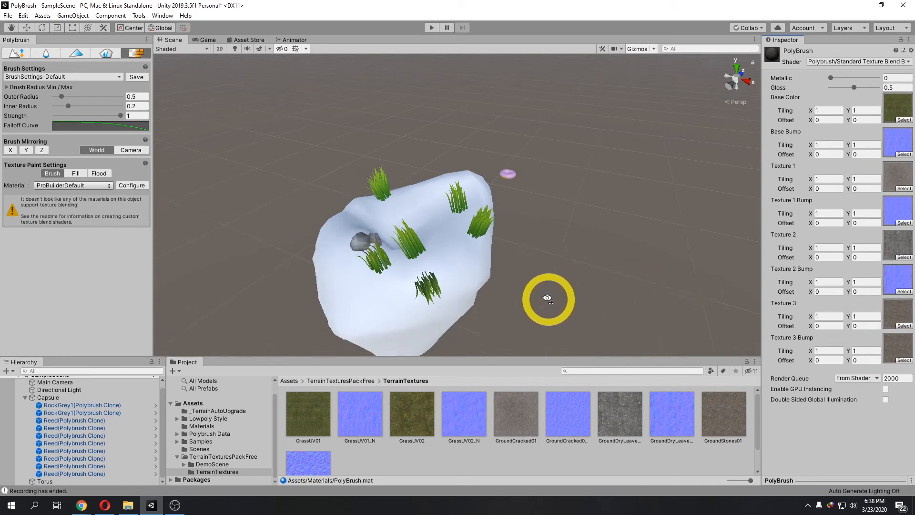
pyautogui.moveTo(549, 301); pyautogui.dragTo(550, 304, button='right')
pyautogui.moveTo(550, 305); pyautogui.dragTo(552, 280, button='middle')
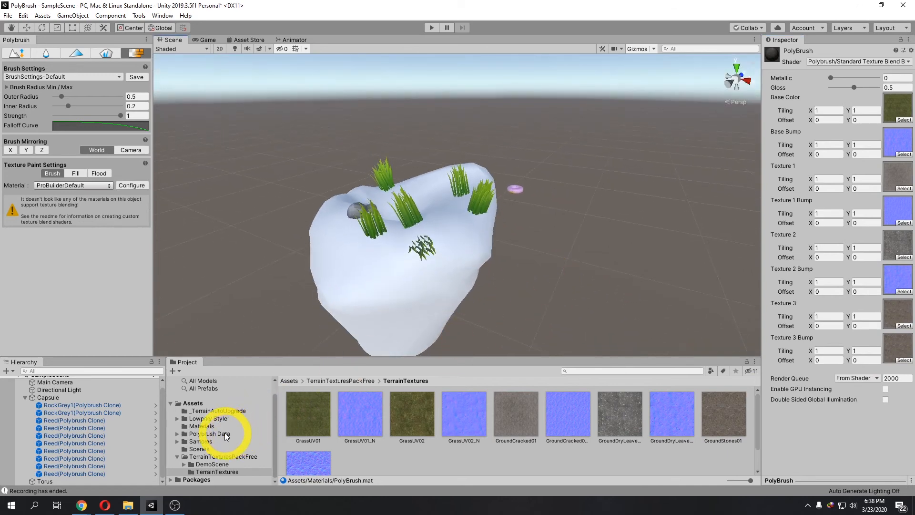
pyautogui.click(211, 427)
pyautogui.click(307, 420)
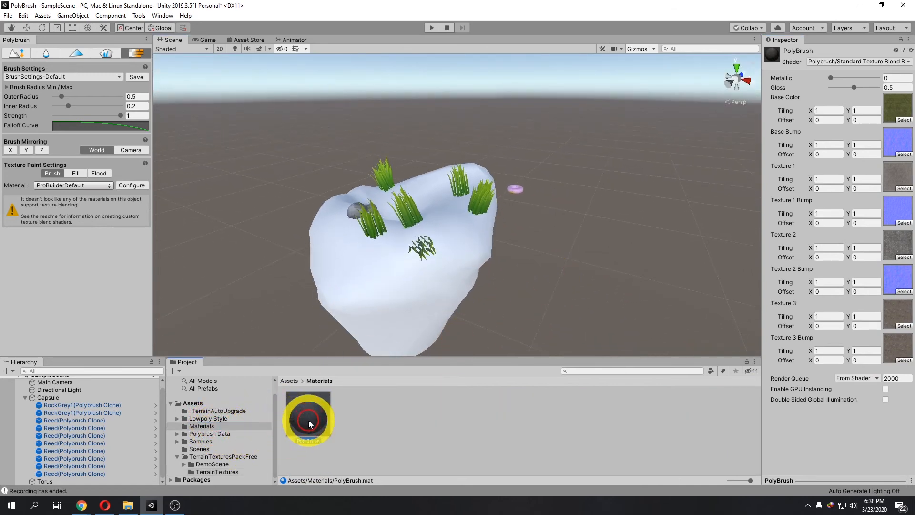
pyautogui.moveTo(310, 421); pyautogui.dragTo(387, 290)
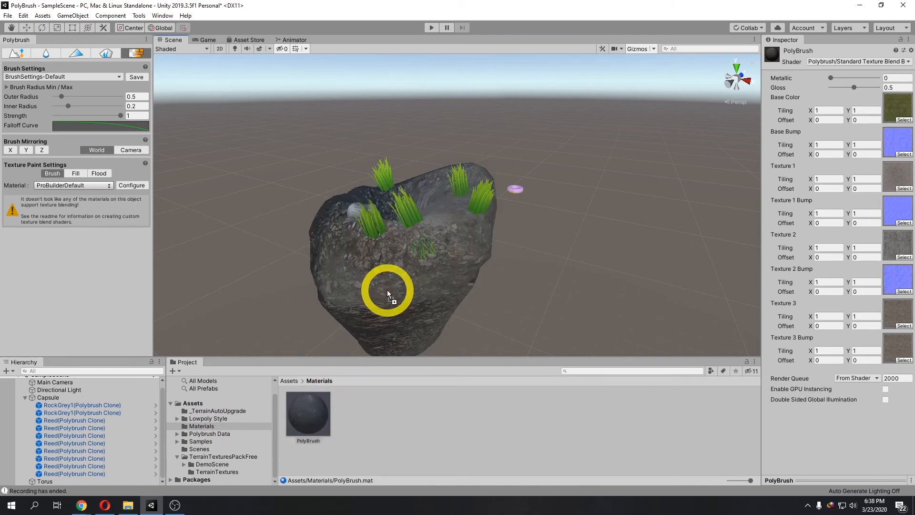
# Step: Select the sculpted rock with the texture brush and paint the grass texture onto its left edge
pyautogui.moveTo(505, 333)
pyautogui.mouseDown(button='right')
pyautogui.moveTo(496, 327)
pyautogui.moveTo(510, 325)
pyautogui.mouseUp(button='right')
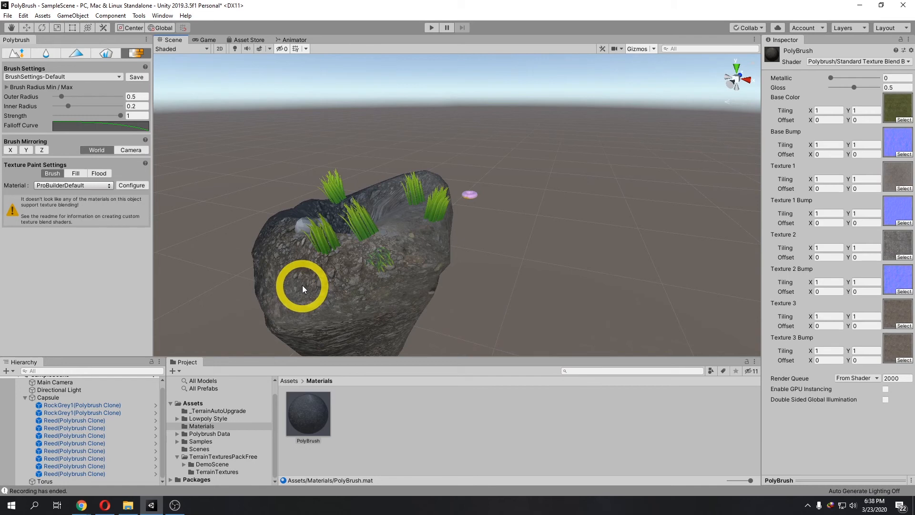
pyautogui.click(70, 174)
pyautogui.click(51, 174)
pyautogui.click(306, 255)
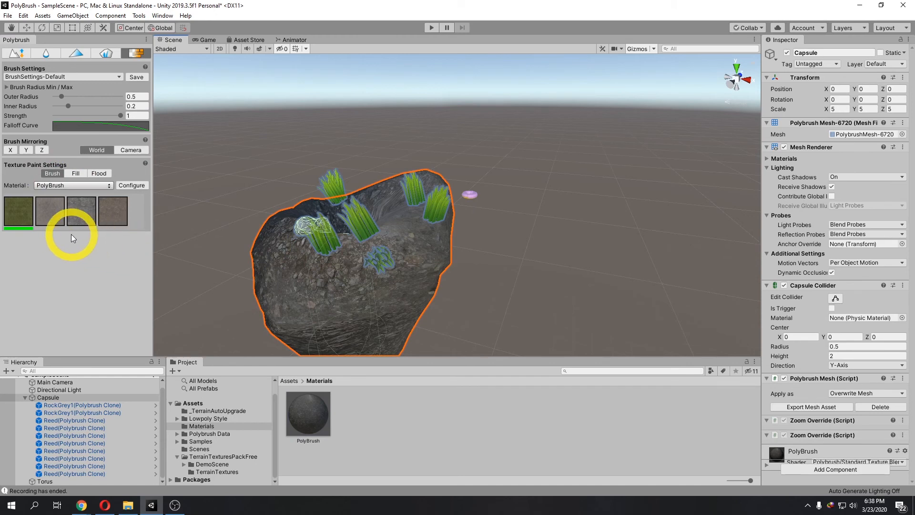
pyautogui.click(55, 219)
pyautogui.click(110, 216)
pyautogui.click(57, 217)
pyautogui.click(55, 217)
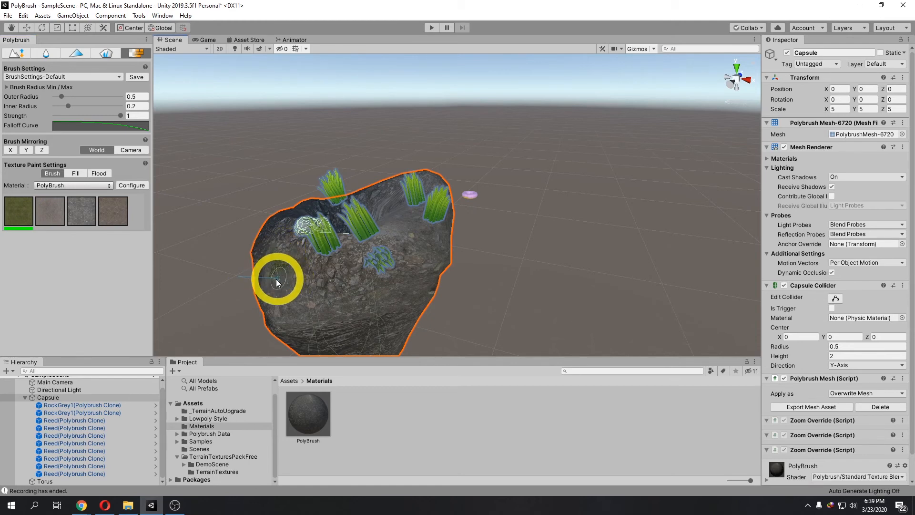
pyautogui.moveTo(279, 282); pyautogui.dragTo(290, 280, button='right')
pyautogui.moveTo(290, 280); pyautogui.dragTo(322, 276, button='middle')
# Step: Paint more grass texture across the rock's upper-left area
pyautogui.scroll(3, 322, 276)
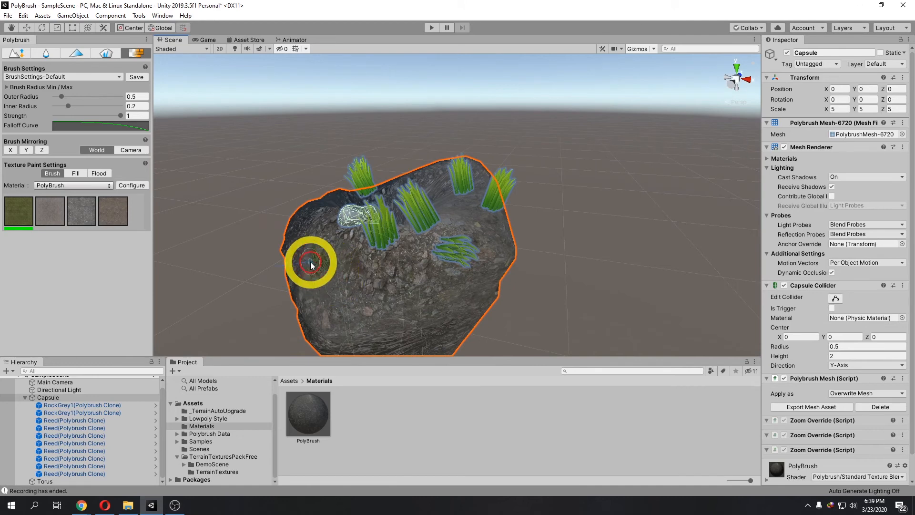
pyautogui.click(316, 280)
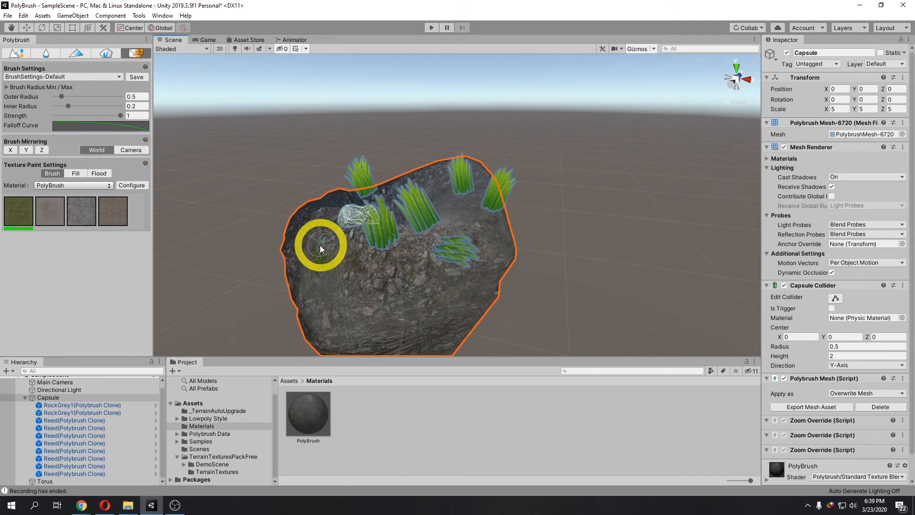
pyautogui.moveTo(320, 244); pyautogui.dragTo(343, 239, button='right')
pyautogui.moveTo(343, 238); pyautogui.dragTo(375, 249, button='middle')
pyautogui.moveTo(374, 249); pyautogui.dragTo(391, 253, button='right')
# Step: Set the brush inner radius to 0.5 and outer radius to 1
pyautogui.click(137, 106)
pyautogui.write('0.5')
pyautogui.click(140, 96)
pyautogui.write('1')
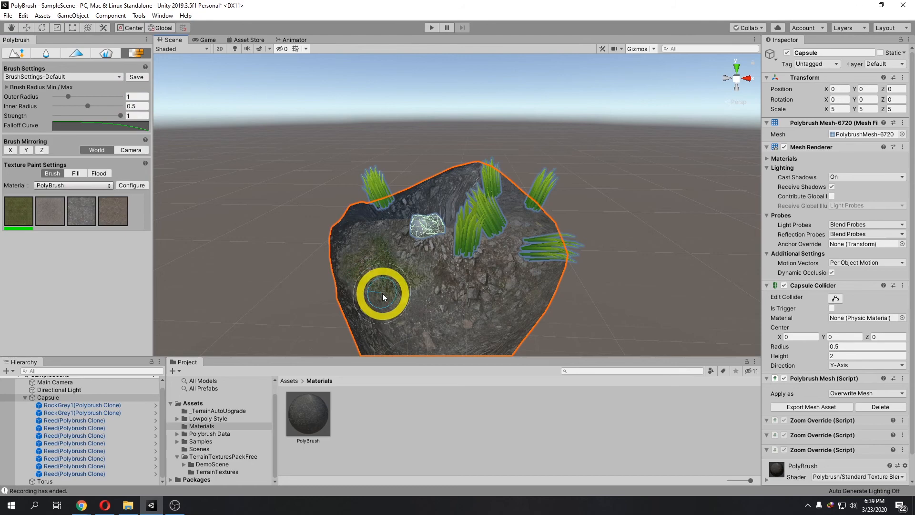
# Step: Paint grass texture over the front and upper faces of the rock
pyautogui.scroll(3, 381, 294)
pyautogui.moveTo(356, 307); pyautogui.dragTo(421, 261, button='middle')
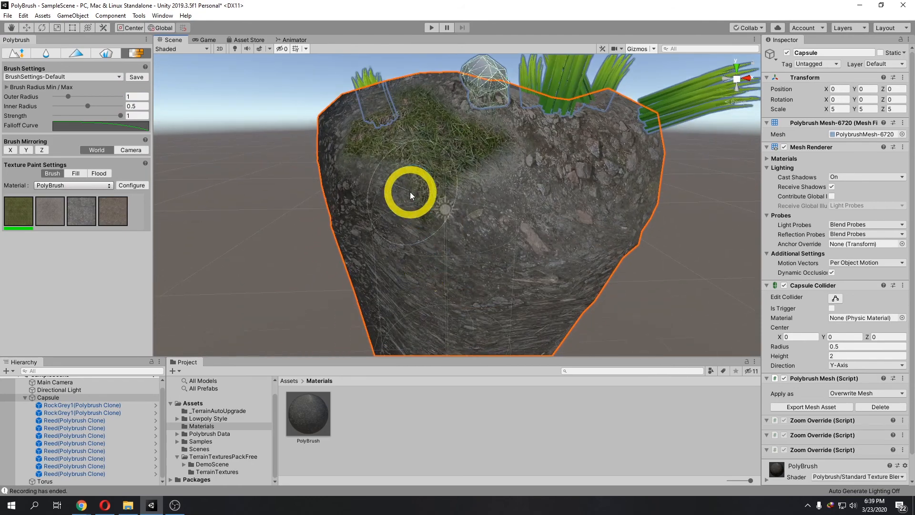
pyautogui.moveTo(357, 109); pyautogui.dragTo(365, 148, button='middle')
pyautogui.moveTo(542, 241)
pyautogui.mouseDown()
pyautogui.moveTo(490, 299)
pyautogui.moveTo(407, 251)
pyautogui.moveTo(535, 231)
pyautogui.mouseUp()
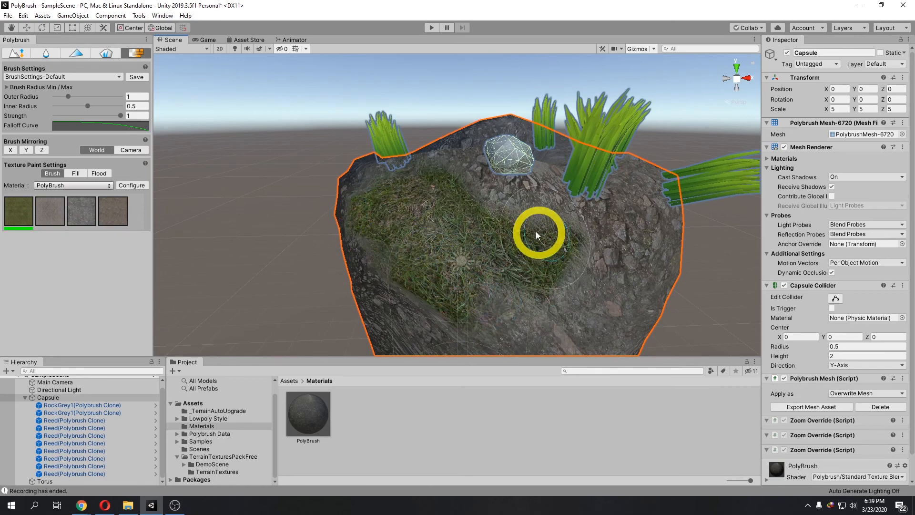
# Step: Select the cracked ground texture and paint it across the middle of the rock
pyautogui.click(57, 213)
pyautogui.scroll(-3, 435, 201)
pyautogui.moveTo(496, 195); pyautogui.dragTo(513, 207)
pyautogui.moveTo(514, 207)
pyautogui.mouseDown(button='right')
pyautogui.moveTo(482, 213)
pyautogui.moveTo(487, 239)
pyautogui.moveTo(453, 255)
pyautogui.moveTo(384, 236)
pyautogui.mouseUp(button='right')
pyautogui.moveTo(387, 233)
pyautogui.mouseDown()
pyautogui.moveTo(361, 260)
pyautogui.moveTo(440, 215)
pyautogui.moveTo(429, 193)
pyautogui.moveTo(413, 264)
pyautogui.mouseUp()
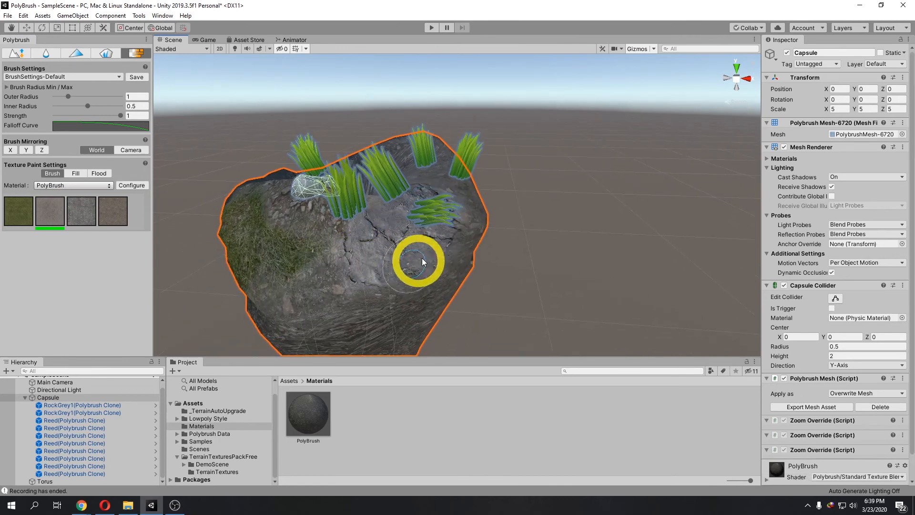
# Step: Select the dry-leaves texture and paint it on the rock's upper right area
pyautogui.click(81, 212)
pyautogui.moveTo(308, 206)
pyautogui.mouseDown(button='right')
pyautogui.moveTo(464, 227)
pyautogui.moveTo(433, 238)
pyautogui.mouseUp(button='right')
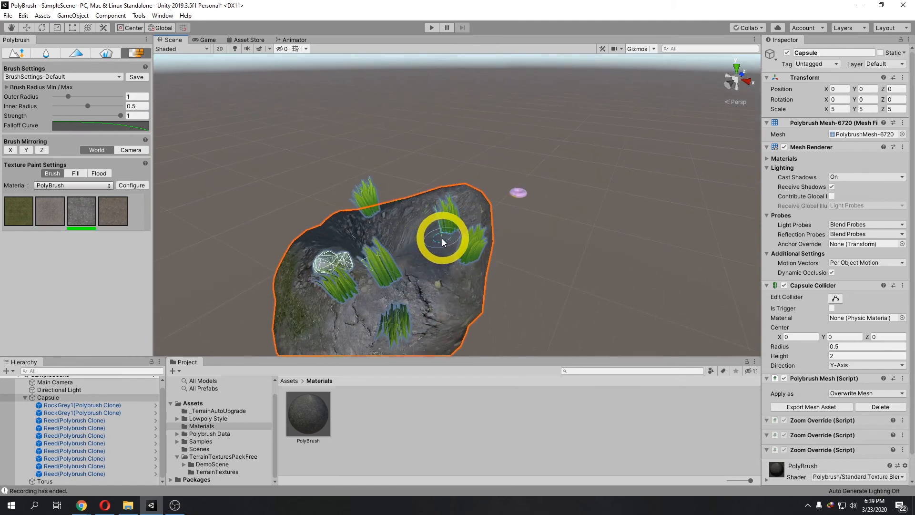
pyautogui.moveTo(431, 242); pyautogui.dragTo(445, 276, button='right')
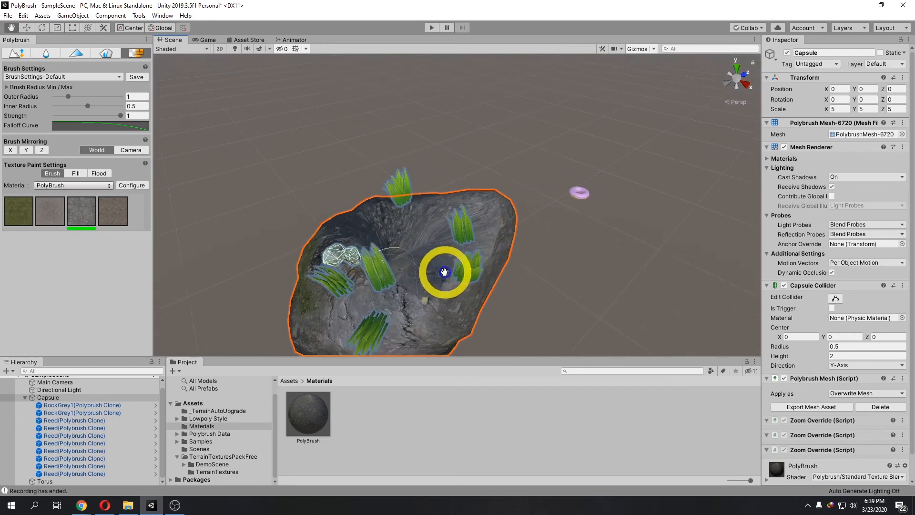
# Step: Paint grass on the rock's left side, then set outer radius to 12 and paint grass broadly across the rock
pyautogui.click(27, 218)
pyautogui.moveTo(284, 258); pyautogui.dragTo(312, 246, button='right')
pyautogui.moveTo(312, 246); pyautogui.dragTo(305, 310)
pyautogui.moveTo(138, 106)
pyautogui.mouseDown()
pyautogui.moveTo(118, 106)
pyautogui.moveTo(119, 97)
pyautogui.mouseUp()
pyautogui.write('12')
pyautogui.moveTo(423, 294)
pyautogui.mouseDown()
pyautogui.moveTo(354, 329)
pyautogui.moveTo(514, 305)
pyautogui.mouseUp()
# Step: Select the dry-leaves texture, set outer radius 1 and inner radius 0.5, and paint a patch mid-rock
pyautogui.click(85, 217)
pyautogui.moveTo(137, 96); pyautogui.dragTo(119, 97)
pyautogui.write('1')
pyautogui.moveTo(137, 108); pyautogui.dragTo(119, 108)
pyautogui.write('0.5')
pyautogui.moveTo(425, 253); pyautogui.dragTo(448, 265)
# Step: Enable X-axis brush mirroring, select the fourth texture, and paint it along the rock's left side
pyautogui.scroll(-2, 450, 266)
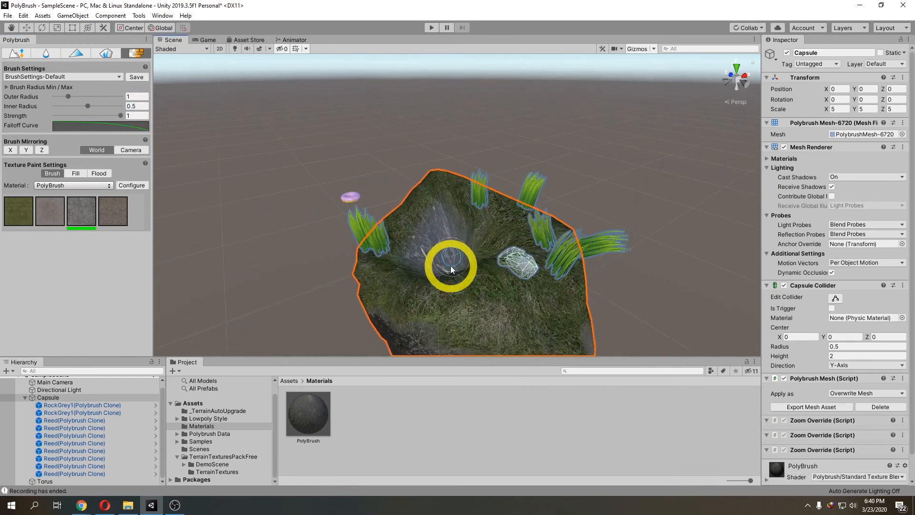
pyautogui.scroll(-2, 450, 265)
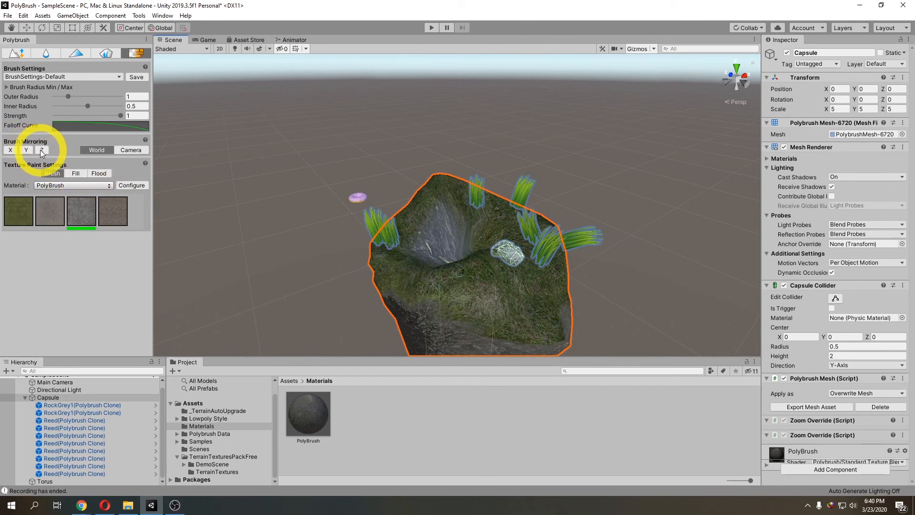
pyautogui.scroll(2, 474, 261)
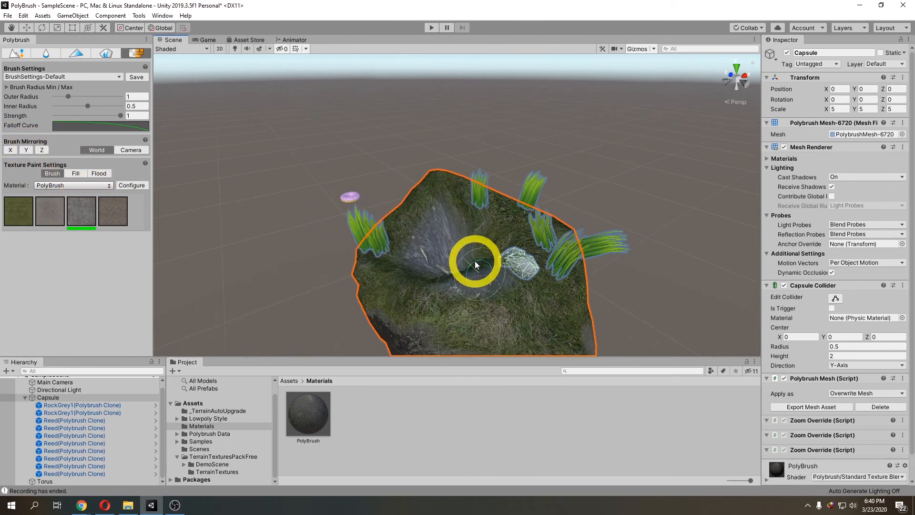
pyautogui.scroll(-3, 474, 261)
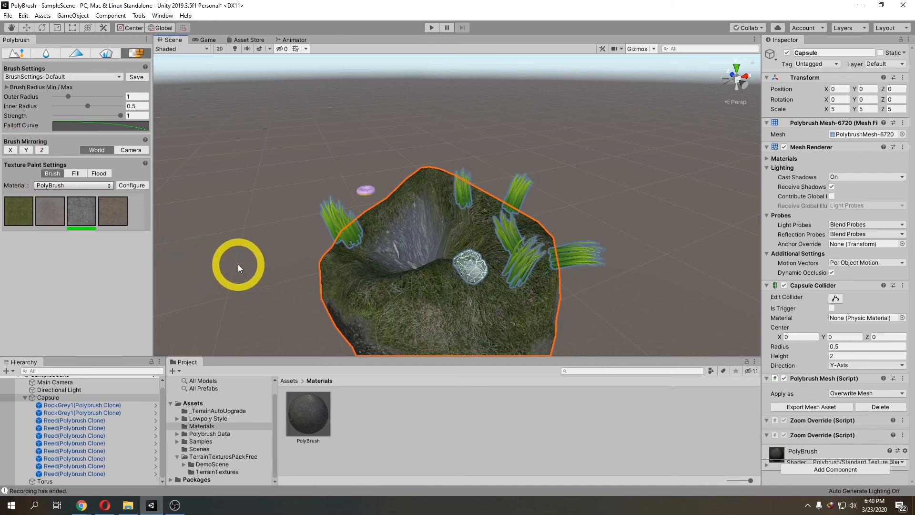
pyautogui.click(10, 150)
pyautogui.click(114, 211)
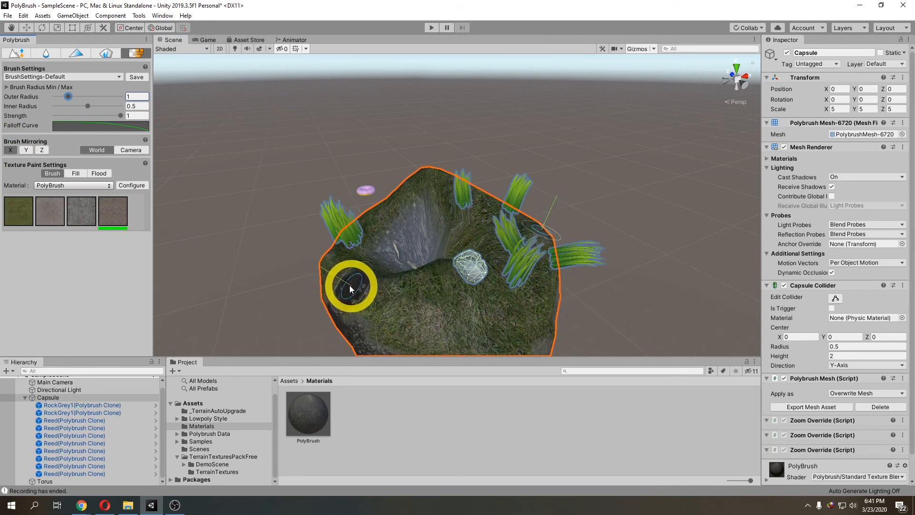
pyautogui.moveTo(337, 275)
pyautogui.mouseDown()
pyautogui.moveTo(367, 292)
pyautogui.moveTo(438, 305)
pyautogui.mouseUp()
pyautogui.moveTo(344, 286)
pyautogui.keyDown('alt'); pyautogui.mouseDown()
pyautogui.moveTo(388, 302)
pyautogui.moveTo(351, 306)
pyautogui.moveTo(395, 299)
pyautogui.mouseUp(); pyautogui.keyUp('alt')
pyautogui.moveTo(395, 300); pyautogui.dragTo(416, 302, button='middle')
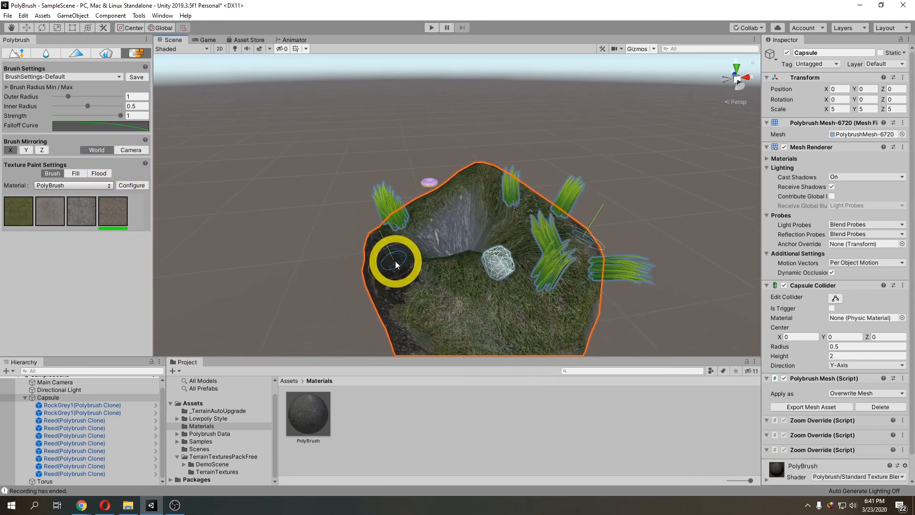
pyautogui.moveTo(410, 279); pyautogui.dragTo(416, 285, button='right')
pyautogui.moveTo(417, 285); pyautogui.dragTo(410, 279, button='middle')
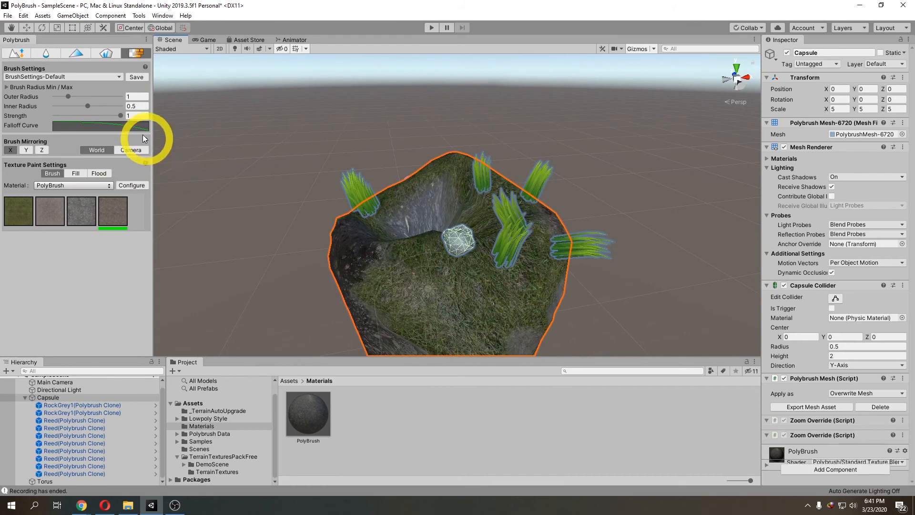
# Step: Return to texture painting and switch brush mirroring to Camera space
pyautogui.click(27, 28)
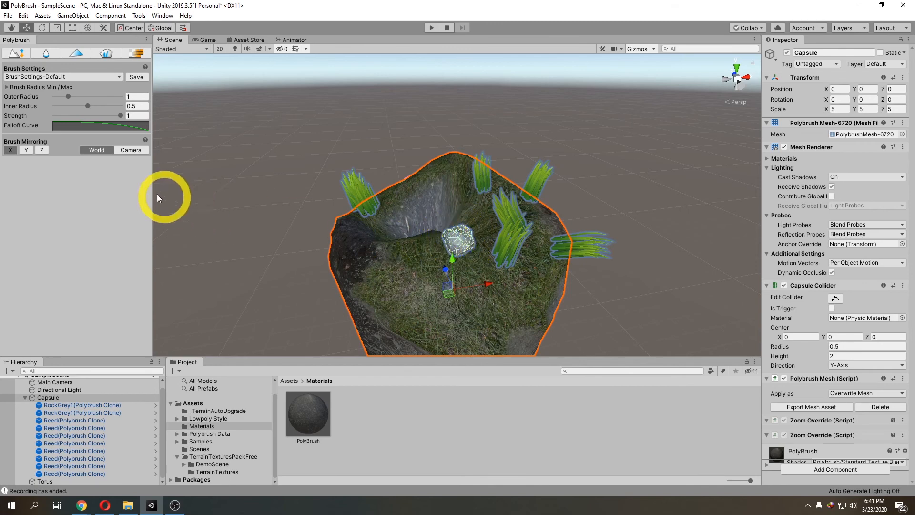
pyautogui.click(136, 53)
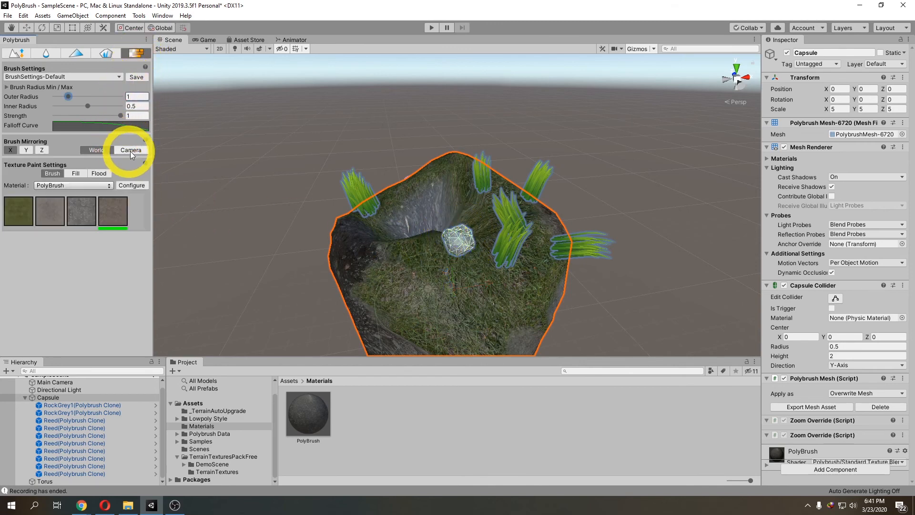
pyautogui.click(134, 149)
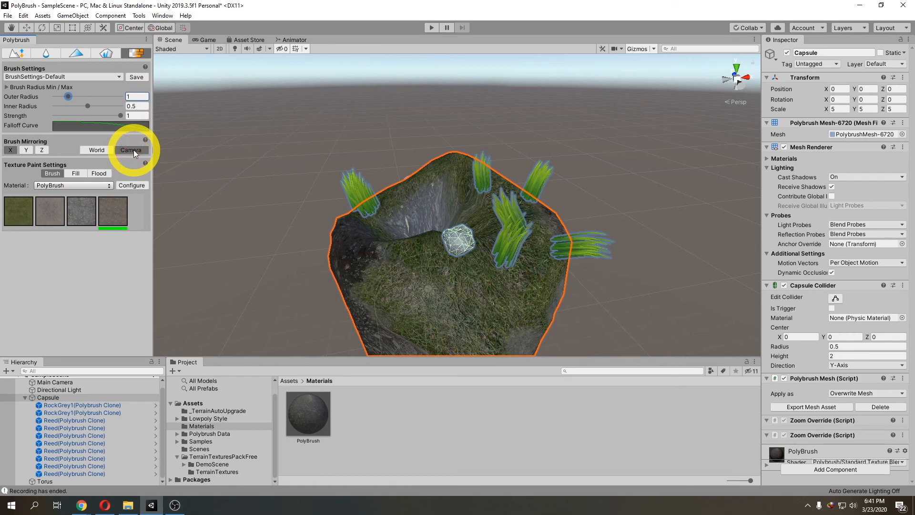
pyautogui.keyDown('alt'); pyautogui.moveTo(210, 217); pyautogui.dragTo(364, 261); pyautogui.keyUp('alt')
pyautogui.moveTo(364, 260); pyautogui.dragTo(394, 240, button='middle')
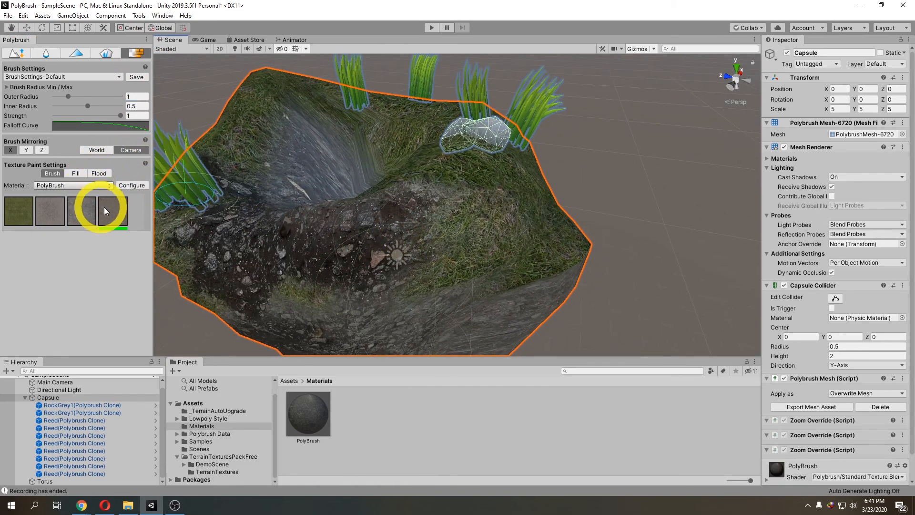
pyautogui.scroll(3, 331, 208)
pyautogui.moveTo(335, 220)
pyautogui.keyDown('alt'); pyautogui.mouseDown()
pyautogui.moveTo(490, 244)
pyautogui.moveTo(482, 234)
pyautogui.moveTo(519, 236)
pyautogui.moveTo(473, 219)
pyautogui.mouseUp(); pyautogui.keyUp('alt')
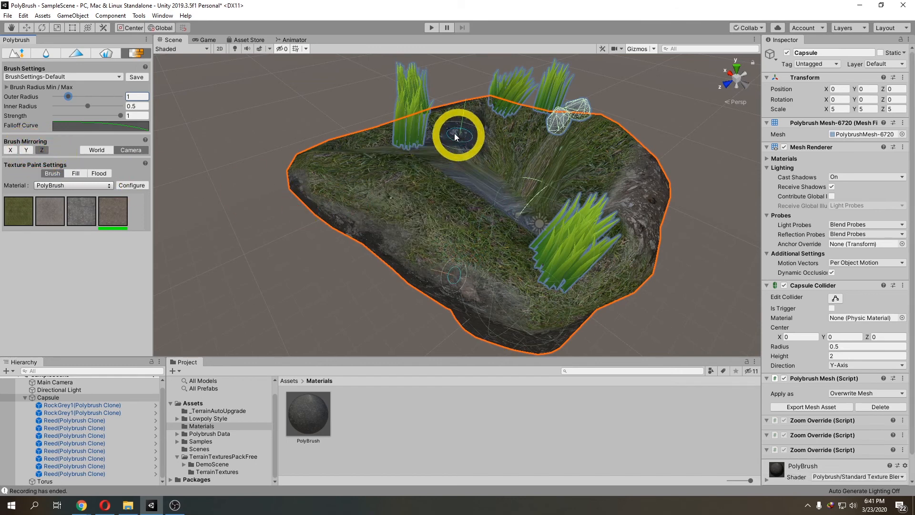
# Step: Select the grass texture and paint it across the rock's upper surface
pyautogui.click(88, 212)
pyautogui.click(23, 211)
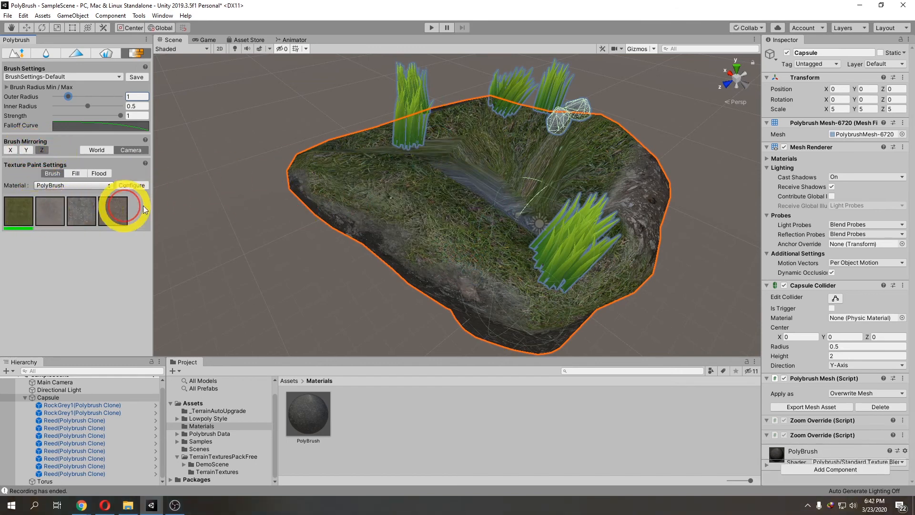
pyautogui.moveTo(431, 200); pyautogui.dragTo(414, 170)
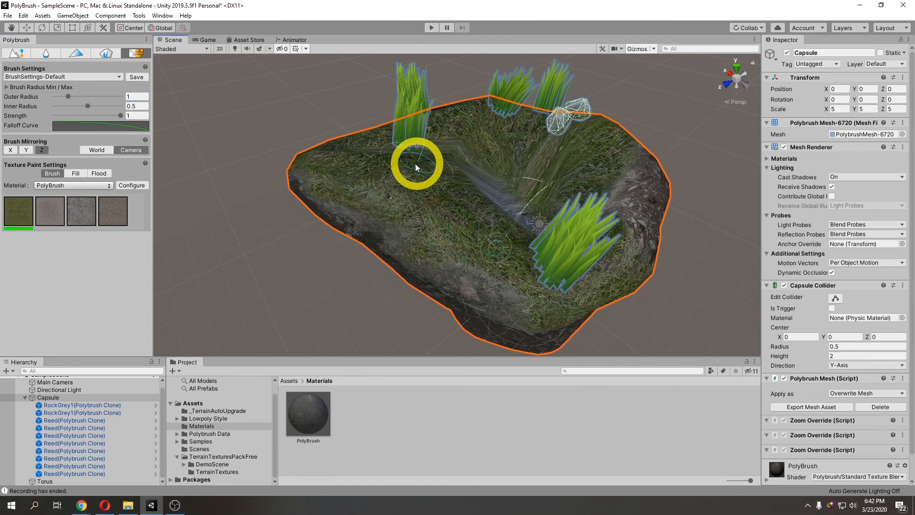
pyautogui.moveTo(427, 198); pyautogui.dragTo(639, 228, button='middle')
pyautogui.moveTo(553, 200); pyautogui.dragTo(674, 227, button='right')
pyautogui.moveTo(481, 175); pyautogui.dragTo(553, 218, button='middle')
pyautogui.moveTo(553, 217); pyautogui.dragTo(608, 223, button='right')
pyautogui.moveTo(523, 235); pyautogui.dragTo(621, 207, button='middle')
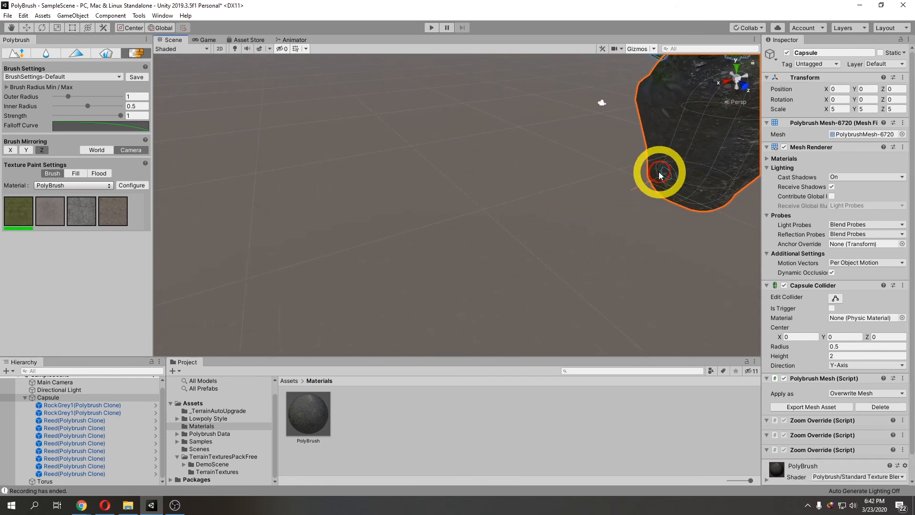
pyautogui.scroll(3, 684, 190)
pyautogui.moveTo(685, 189); pyautogui.dragTo(361, 241, button='middle')
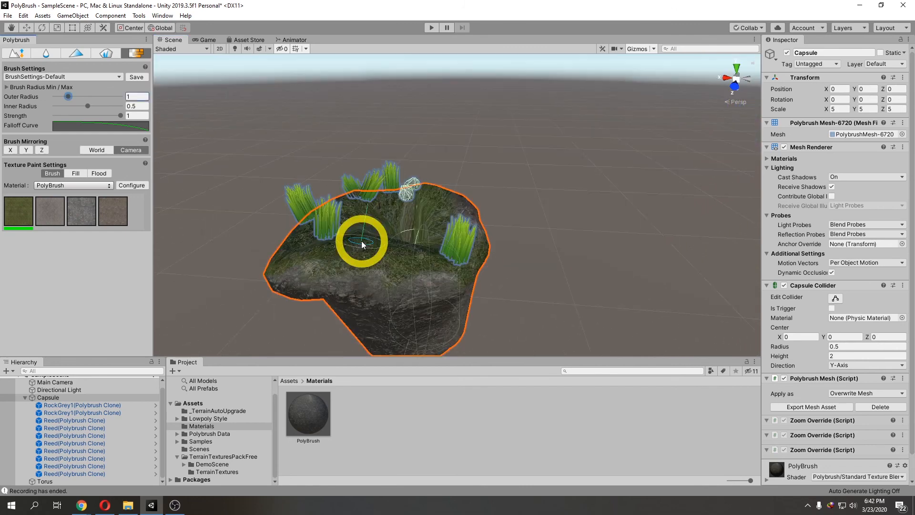
# Step: Switch to the sculpt brush, enable Z-axis mirroring, and sculpt the rock's lower front area
pyautogui.click(107, 54)
pyautogui.click(75, 53)
pyautogui.click(46, 53)
pyautogui.click(20, 52)
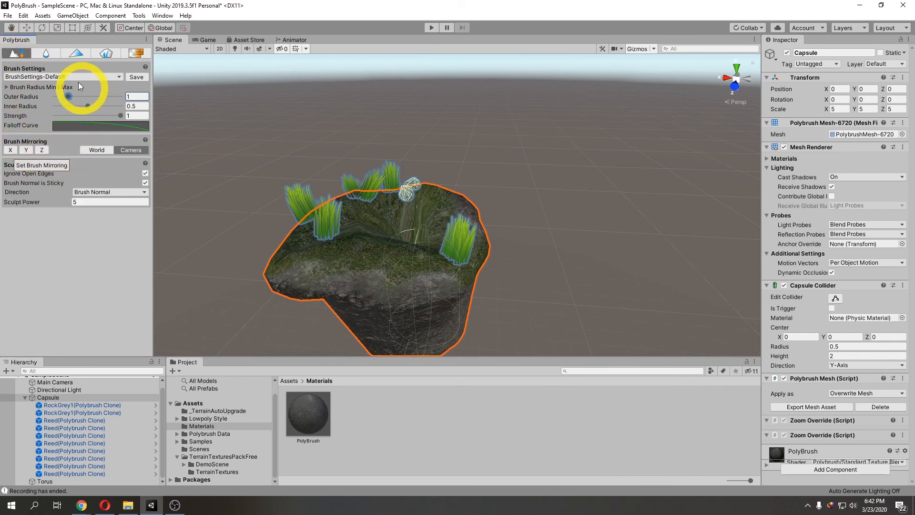
pyautogui.click(79, 53)
pyautogui.click(107, 53)
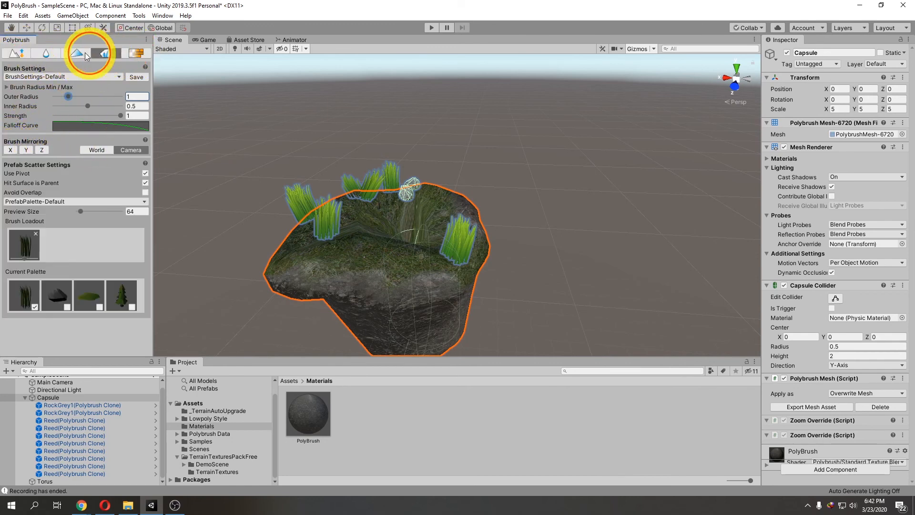
pyautogui.click(85, 53)
pyautogui.click(43, 53)
pyautogui.click(19, 52)
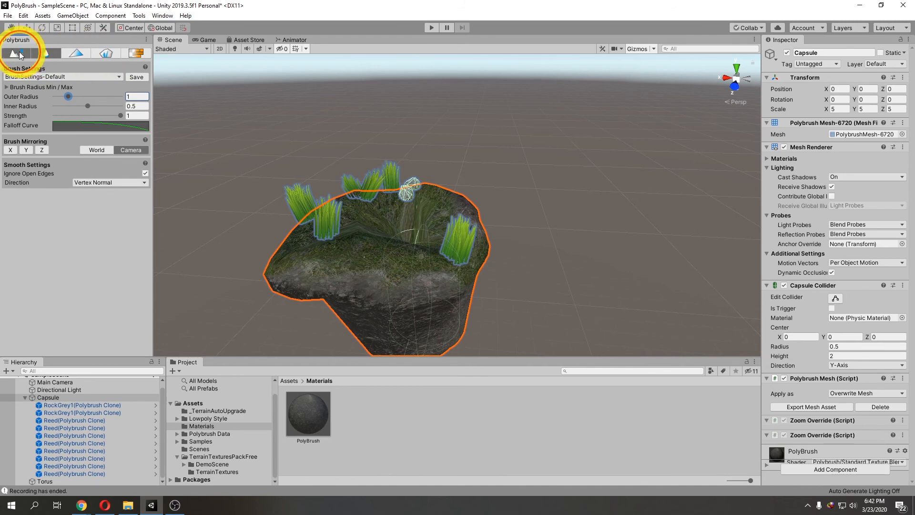
pyautogui.click(19, 51)
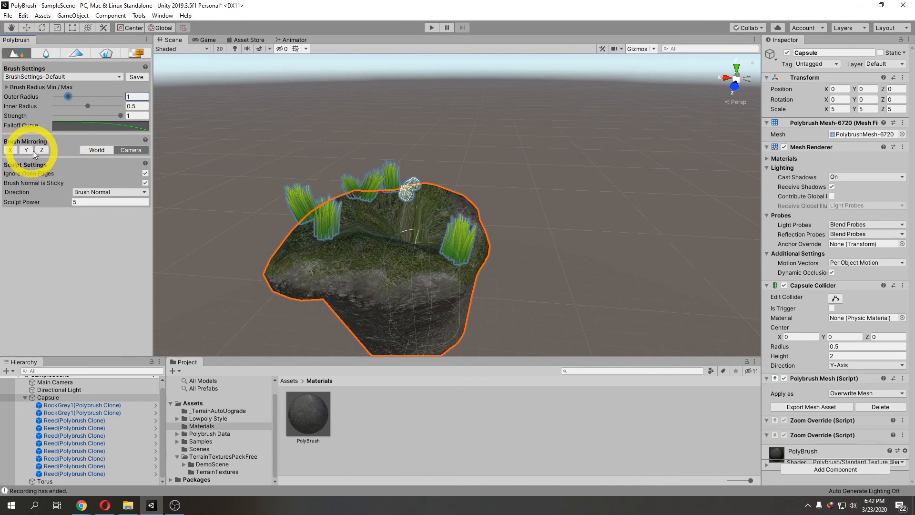
pyautogui.click(46, 150)
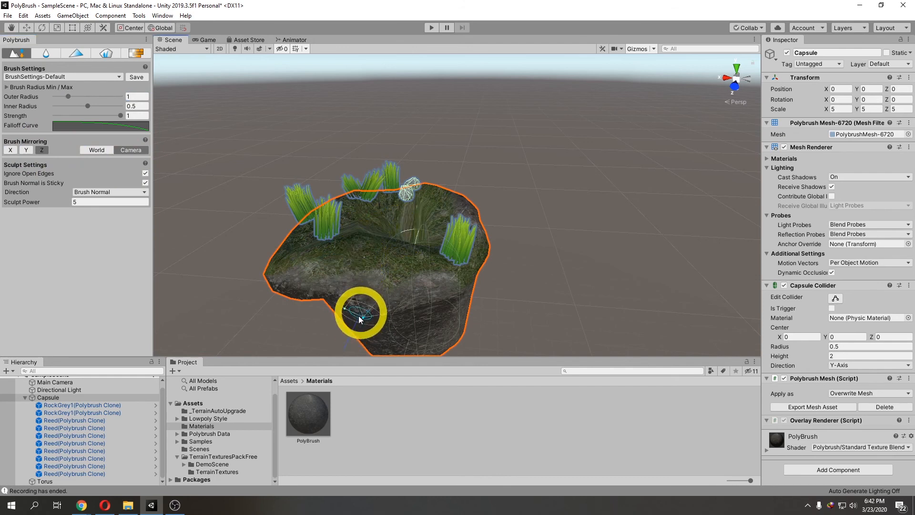
pyautogui.keyDown('alt'); pyautogui.moveTo(363, 315); pyautogui.dragTo(362, 301); pyautogui.keyUp('alt')
pyautogui.moveTo(362, 301); pyautogui.dragTo(302, 273, button='middle')
pyautogui.click(320, 266)
# Step: Enable Y-axis mirroring and sculpt the rock's lower side
pyautogui.click(26, 151)
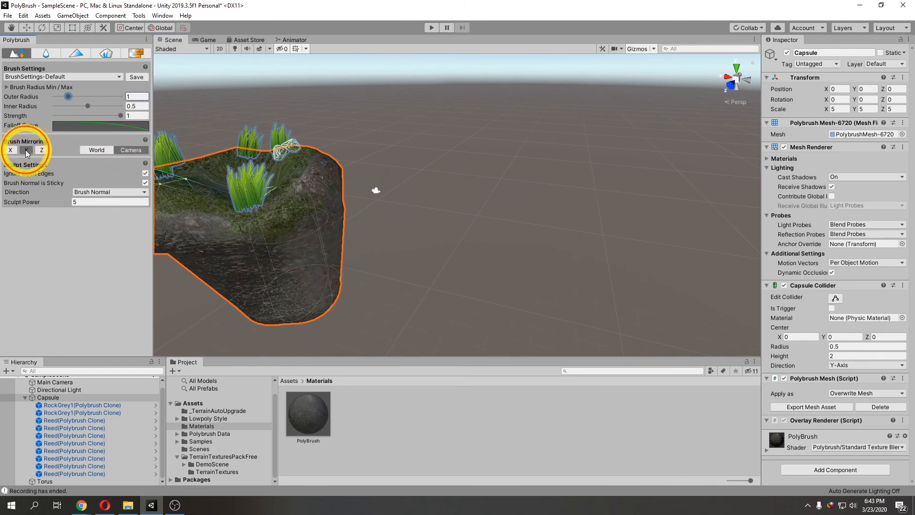
pyautogui.click(307, 248)
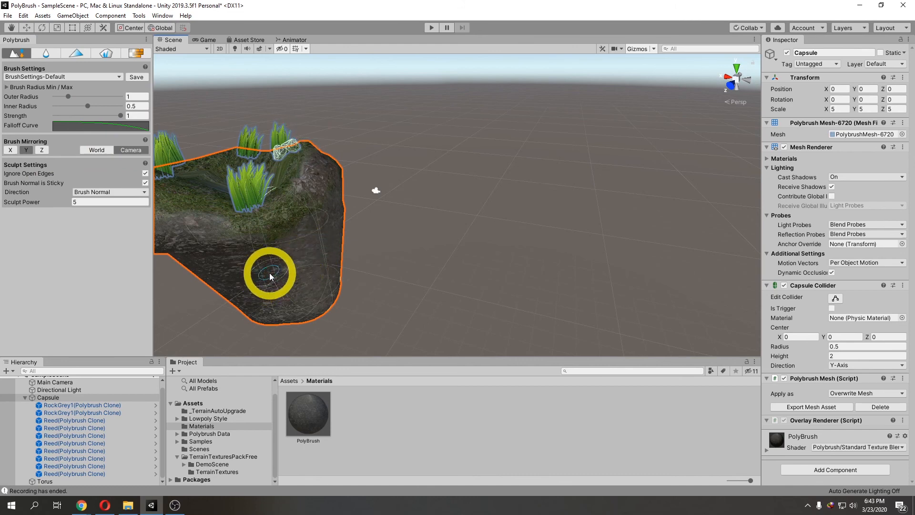
pyautogui.scroll(2, 278, 269)
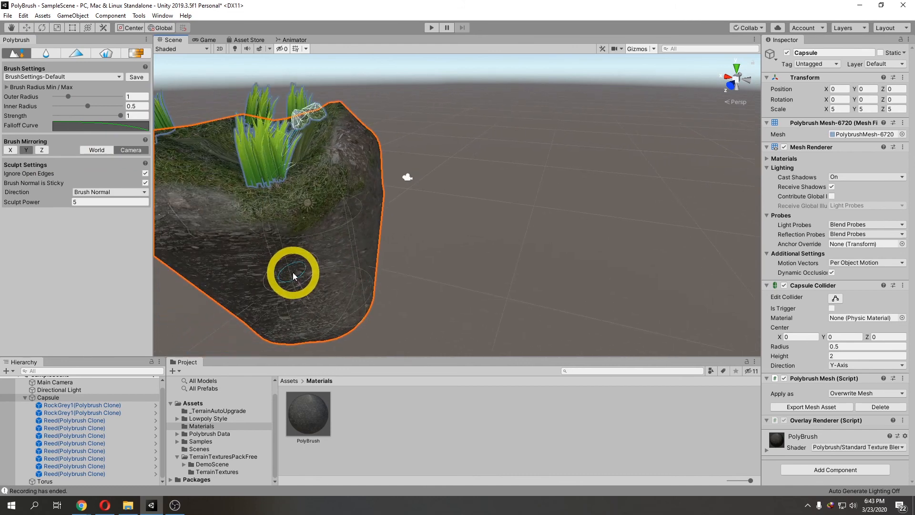
pyautogui.scroll(-2, 292, 272)
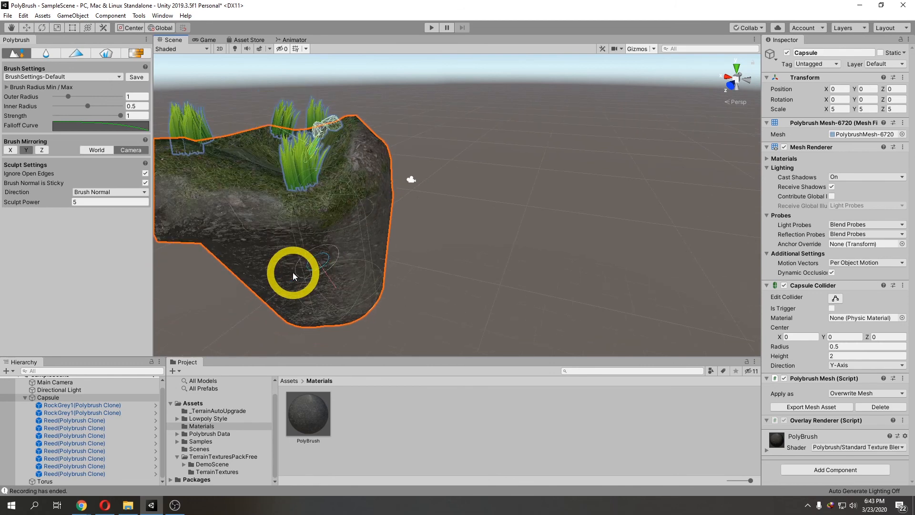
pyautogui.scroll(-2, 302, 279)
pyautogui.scroll(2, 302, 279)
pyautogui.scroll(-1, 301, 279)
pyautogui.moveTo(308, 271); pyautogui.dragTo(325, 277, button='middle')
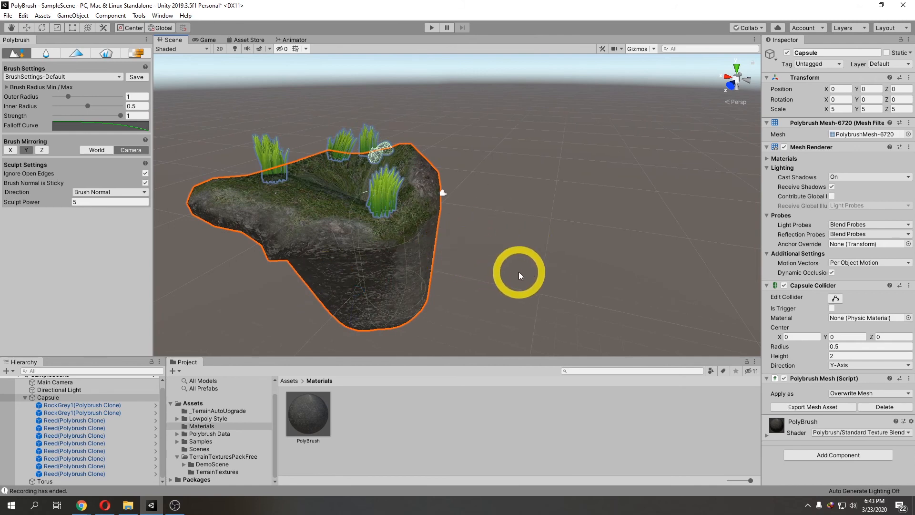
pyautogui.scroll(-1, 472, 259)
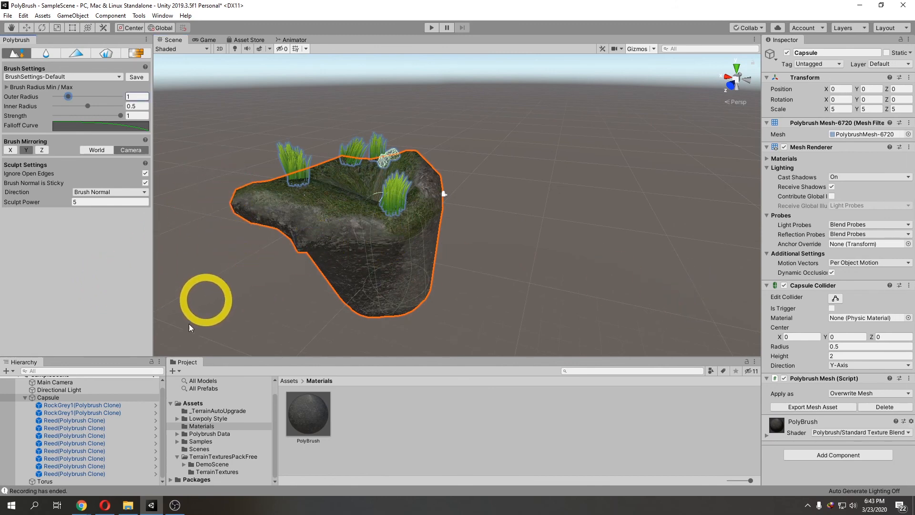
# Step: Create a new Sphere 3D object in the scene
pyautogui.click(25, 397)
pyautogui.rightClick(56, 440)
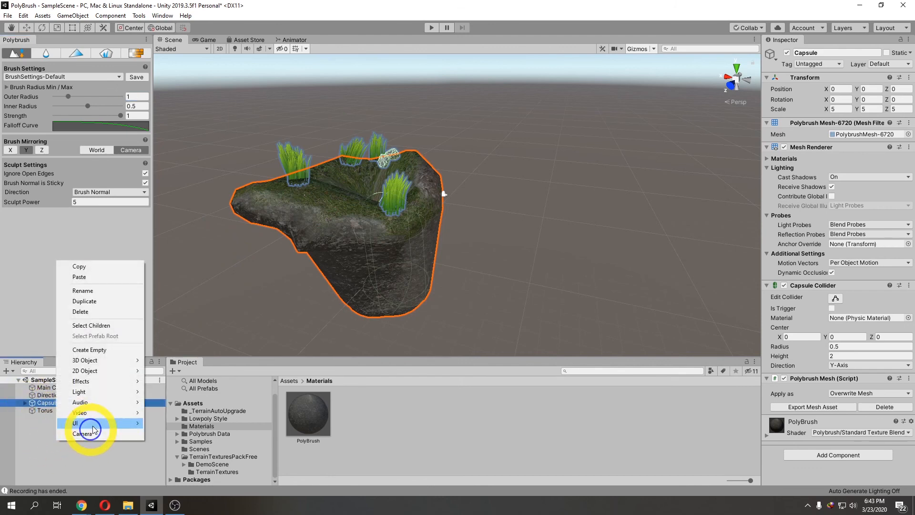
pyautogui.moveTo(128, 360)
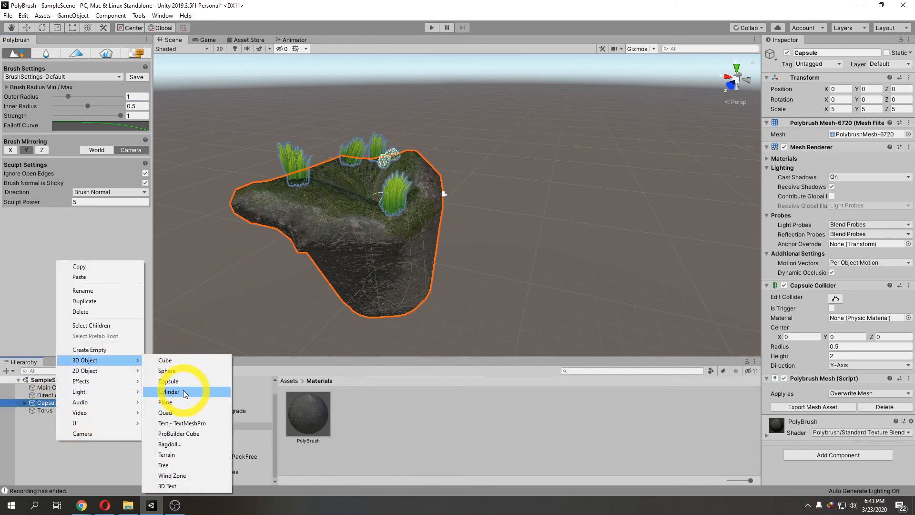
pyautogui.click(185, 373)
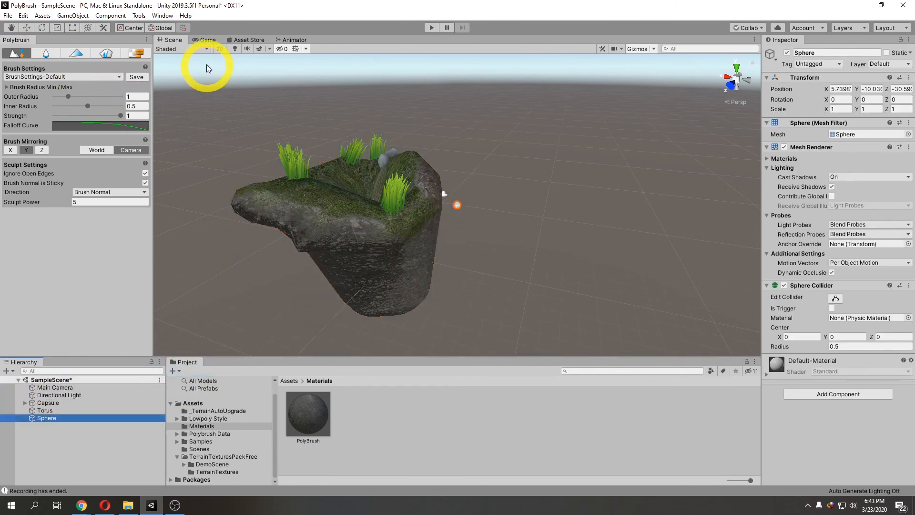
# Step: Move the sphere above the rock to about position 0.75, 9.6, 3.04
pyautogui.click(28, 28)
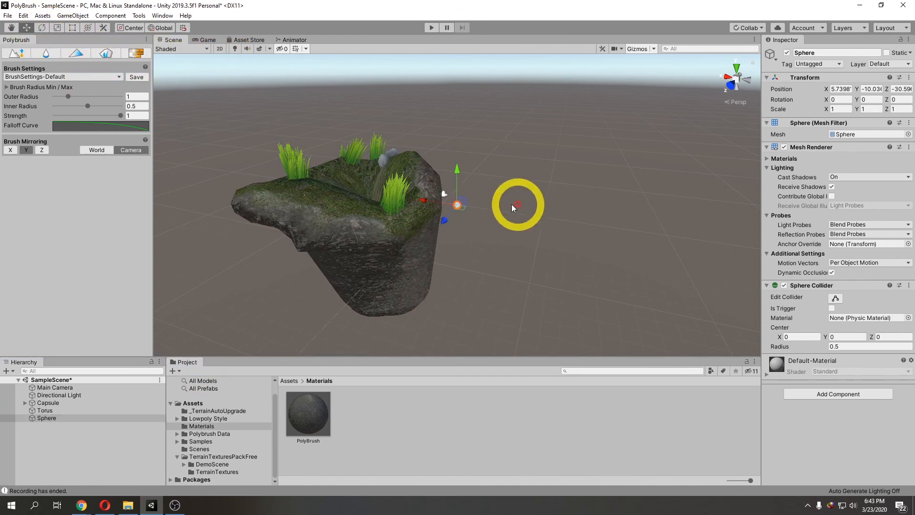
pyautogui.moveTo(460, 210); pyautogui.dragTo(391, 242)
pyautogui.moveTo(391, 242); pyautogui.dragTo(486, 244, button='middle')
pyautogui.moveTo(543, 281); pyautogui.dragTo(416, 210)
pyautogui.moveTo(455, 238); pyautogui.dragTo(522, 242, button='middle')
pyautogui.keyDown('alt'); pyautogui.moveTo(521, 243); pyautogui.dragTo(418, 242); pyautogui.keyUp('alt')
pyautogui.moveTo(418, 240); pyautogui.dragTo(437, 263, button='middle')
pyautogui.moveTo(445, 286); pyautogui.dragTo(453, 270)
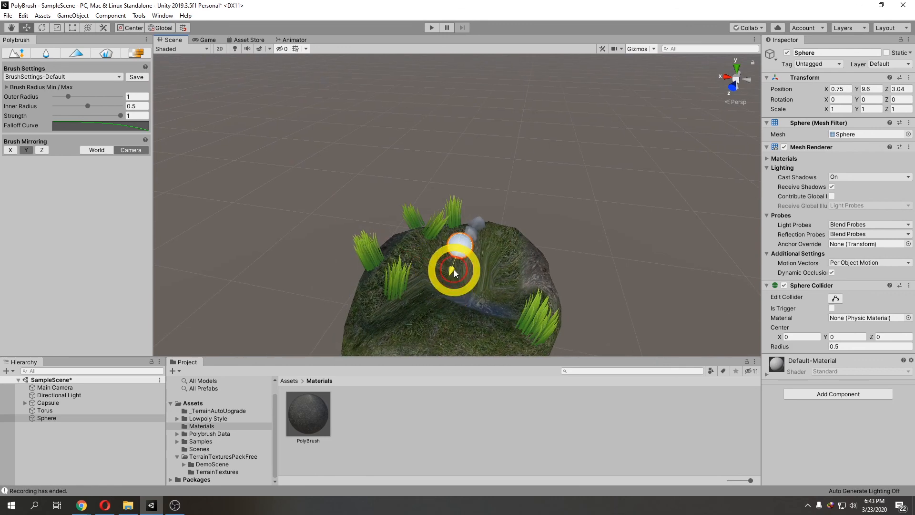
# Step: Add a Rigidbody component to the sphere and run the scene briefly in Play mode
pyautogui.click(812, 395)
pyautogui.click(815, 375)
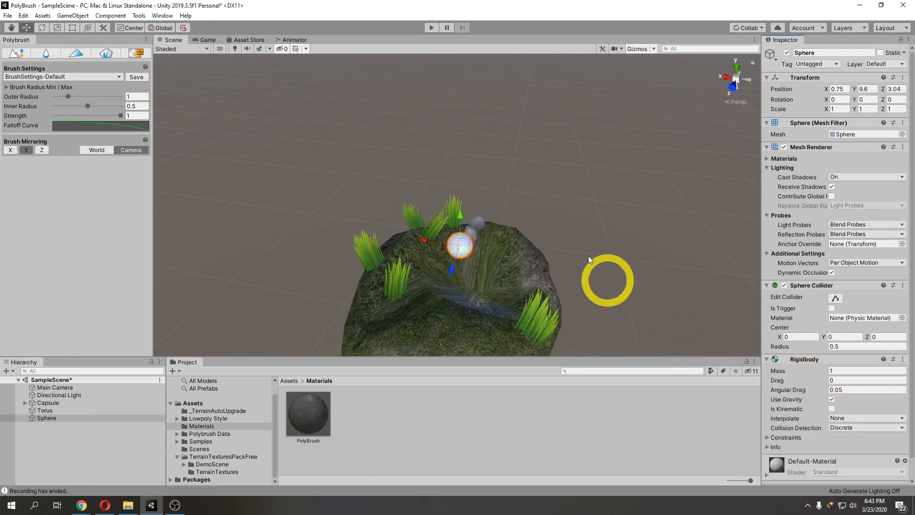
pyautogui.click(432, 28)
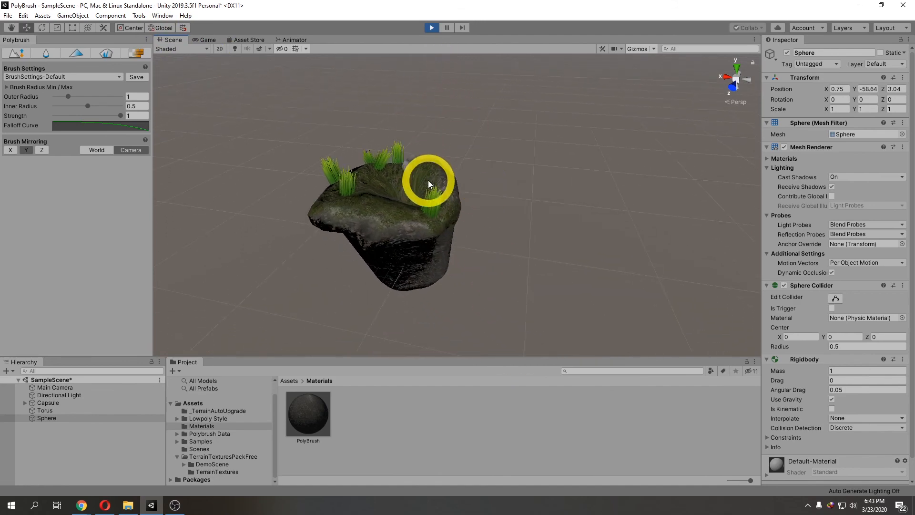
pyautogui.click(431, 28)
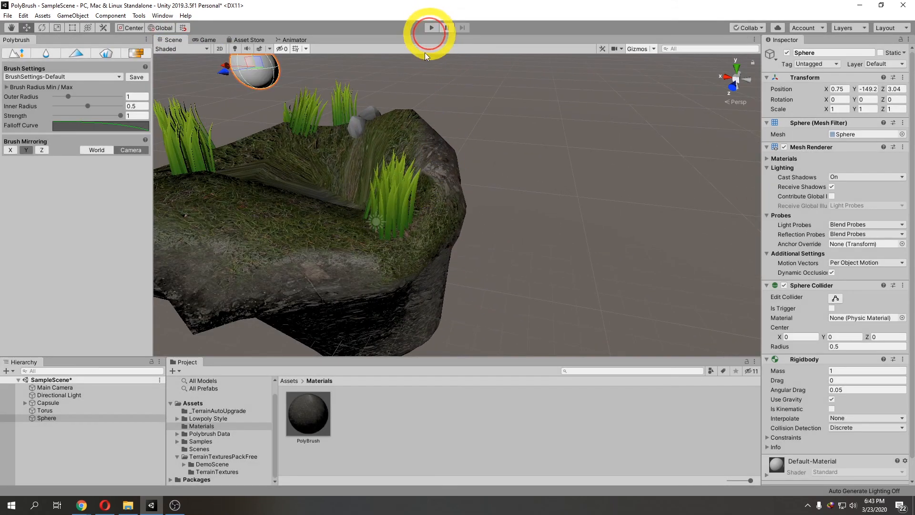
# Step: Remove the Capsule Collider component from the rock
pyautogui.scroll(-5, 384, 196)
pyautogui.click(399, 211)
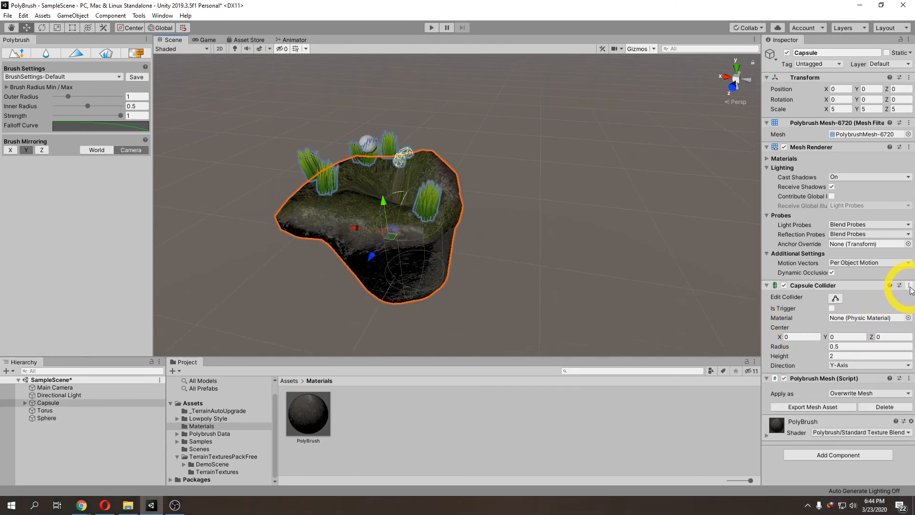
pyautogui.click(908, 285)
pyautogui.click(864, 310)
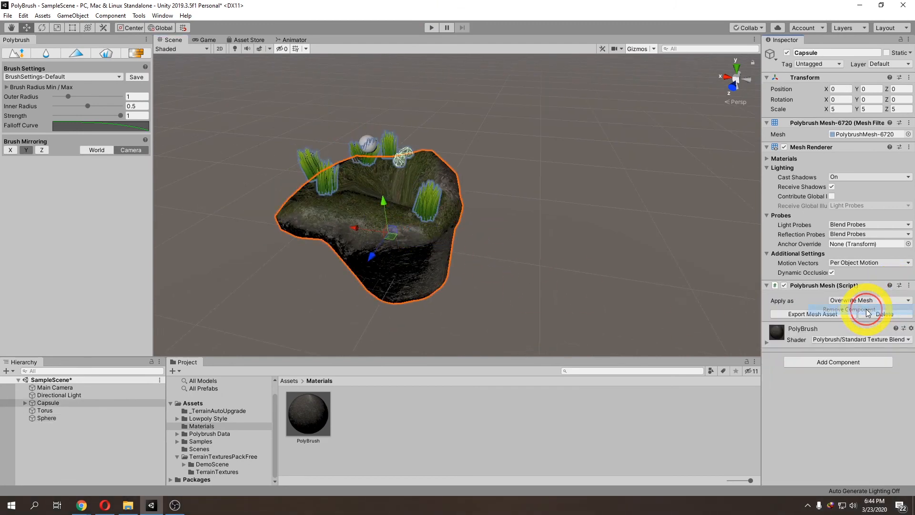
# Step: Add a Mesh Collider component to the rock and enable its Convex option
pyautogui.click(836, 362)
pyautogui.write('mesh')
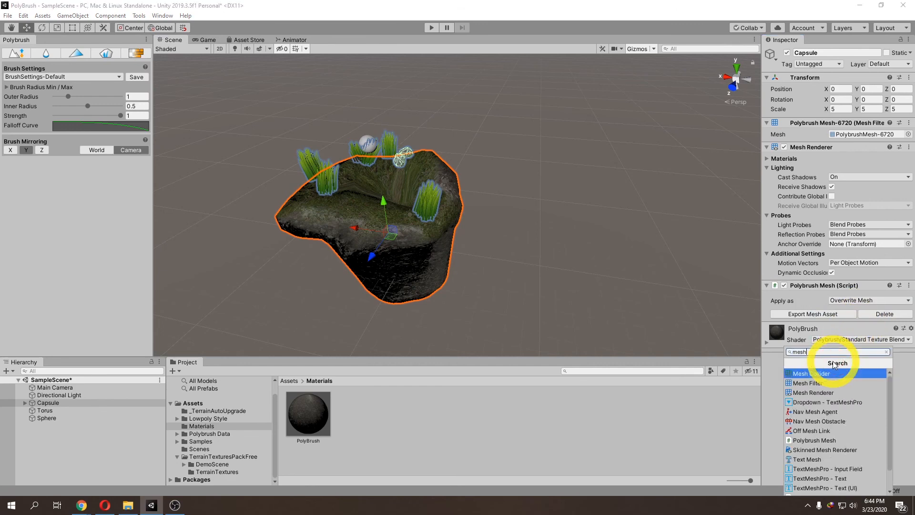
pyautogui.click(833, 375)
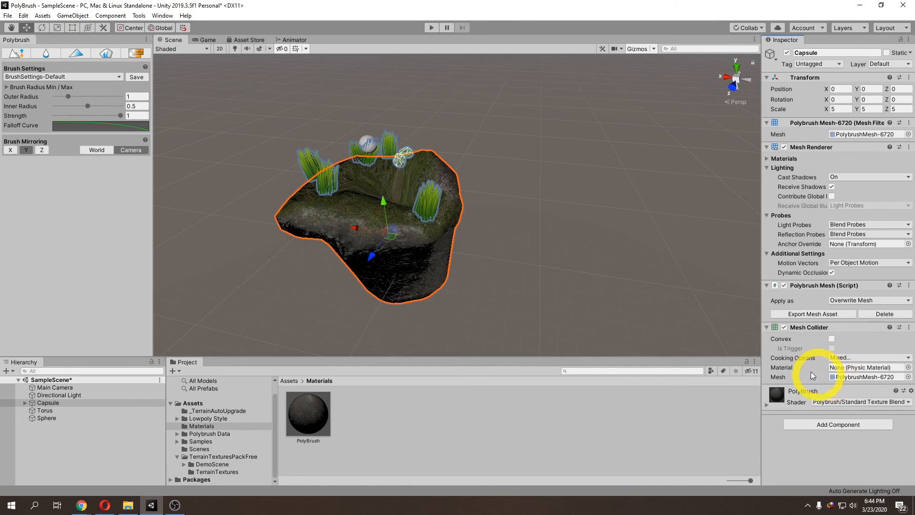
pyautogui.click(832, 338)
# Step: Run the scene in Play mode to test the falling sphere, and orbit around the rock to inspect where the sphere rests
pyautogui.moveTo(511, 260); pyautogui.dragTo(544, 246, button='middle')
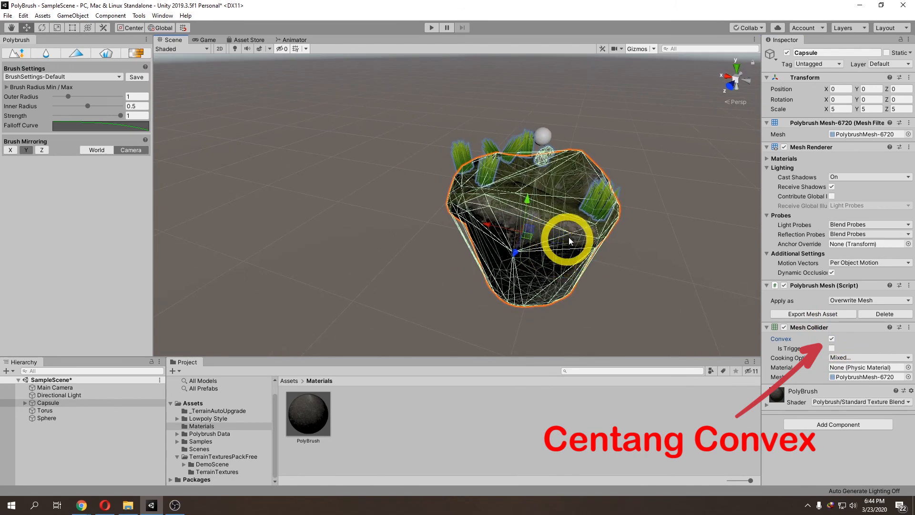
pyautogui.click(434, 30)
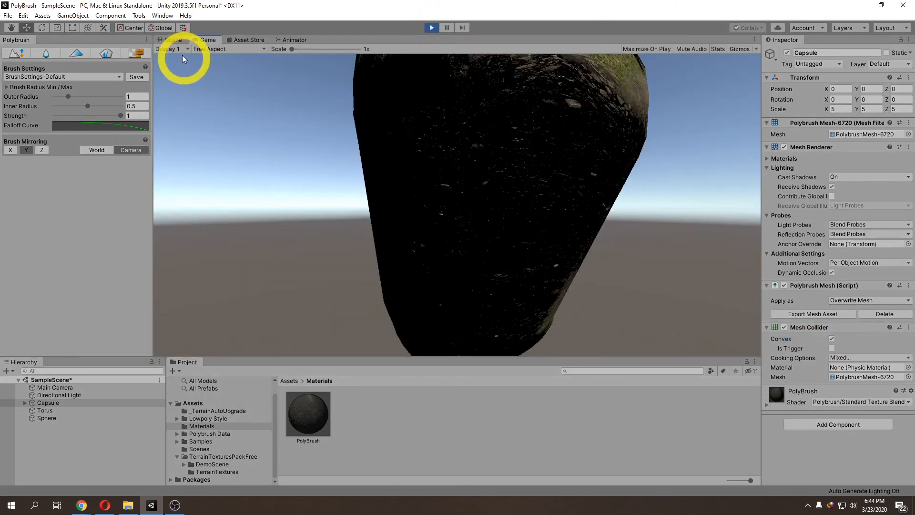
pyautogui.click(179, 43)
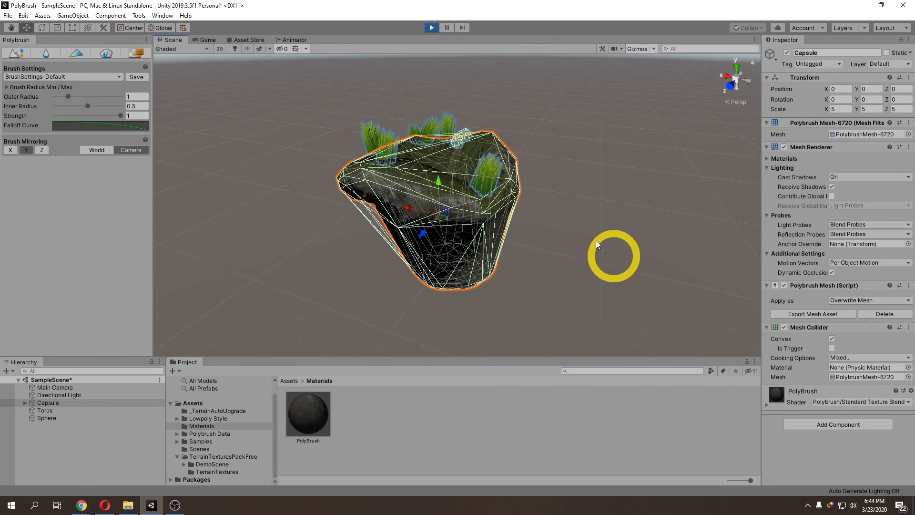
pyautogui.click(425, 26)
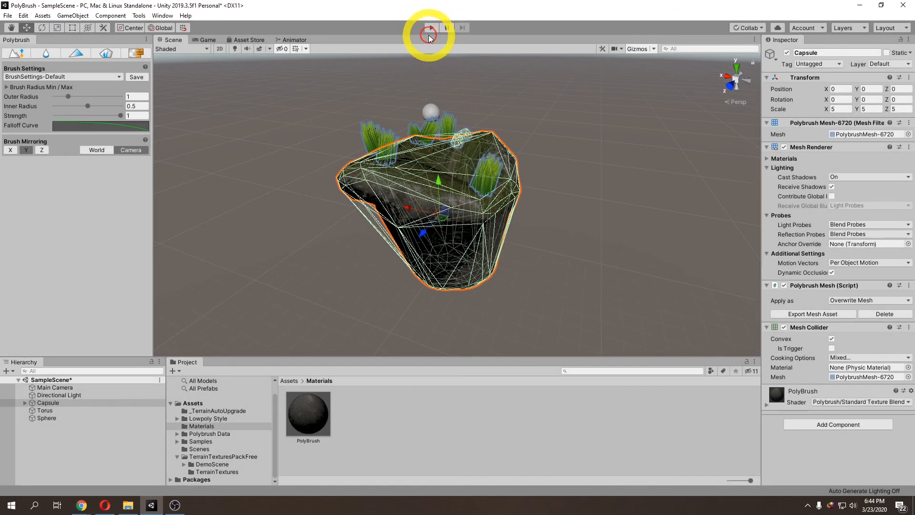
pyautogui.click(173, 39)
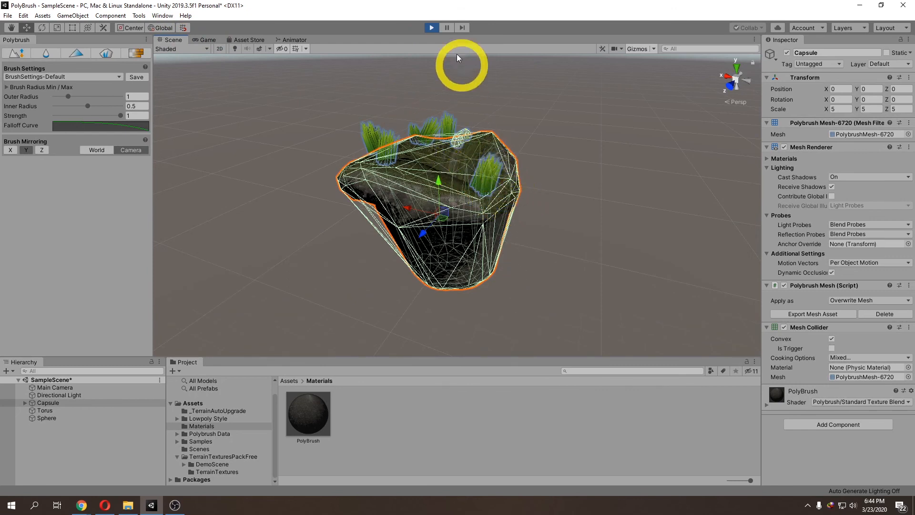
pyautogui.click(431, 30)
pyautogui.moveTo(489, 156); pyautogui.dragTo(481, 193, button='middle')
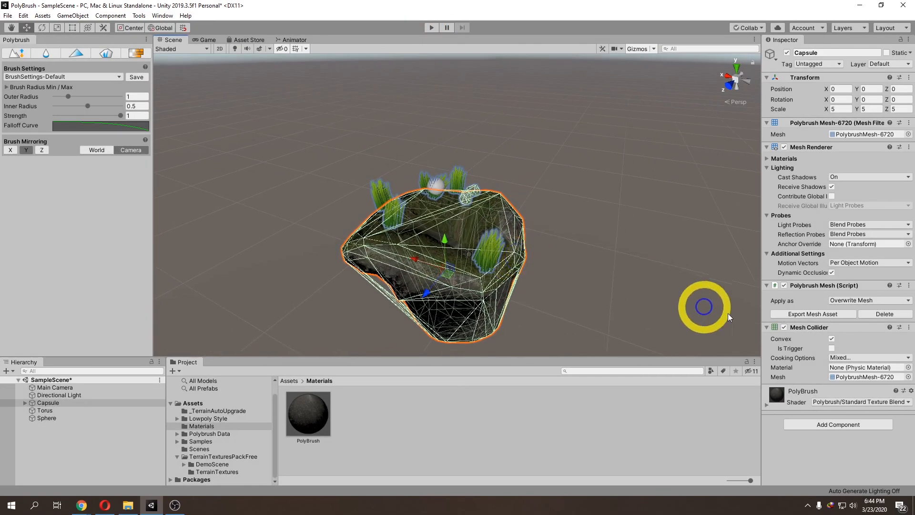
pyautogui.moveTo(569, 329); pyautogui.dragTo(574, 276, button='middle')
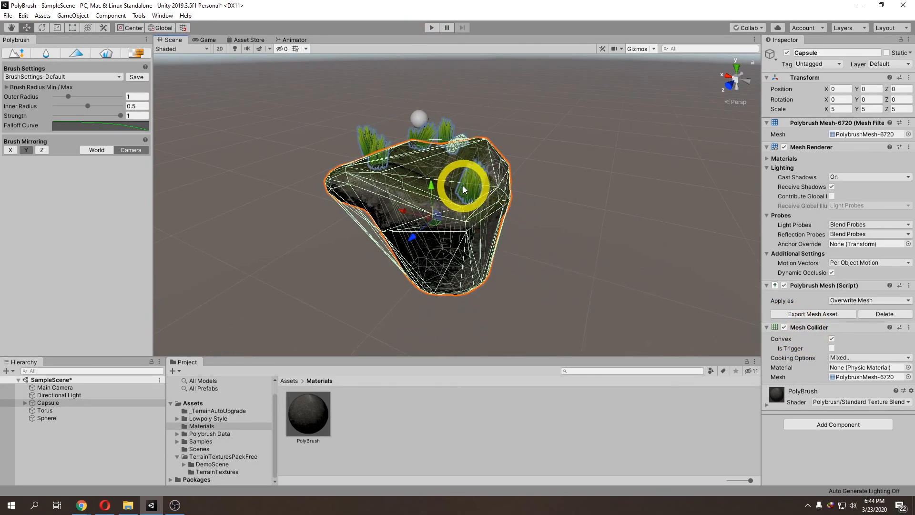
pyautogui.moveTo(523, 282); pyautogui.dragTo(513, 259, button='right')
pyautogui.moveTo(523, 255); pyautogui.dragTo(450, 266, button='middle')
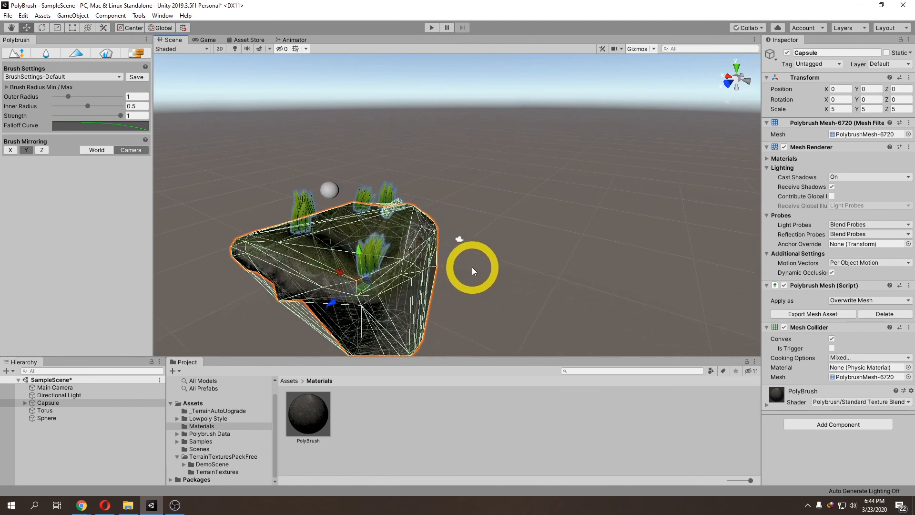
pyautogui.moveTo(471, 266); pyautogui.dragTo(487, 255, button='middle')
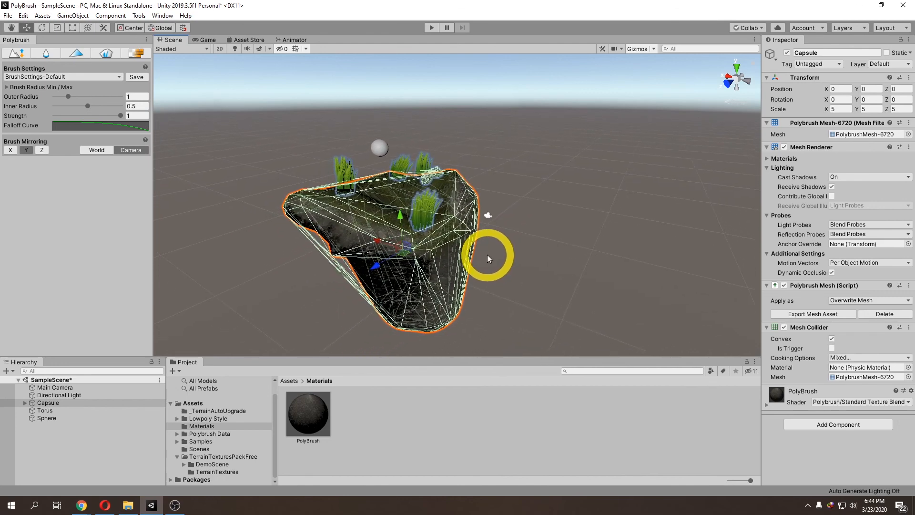